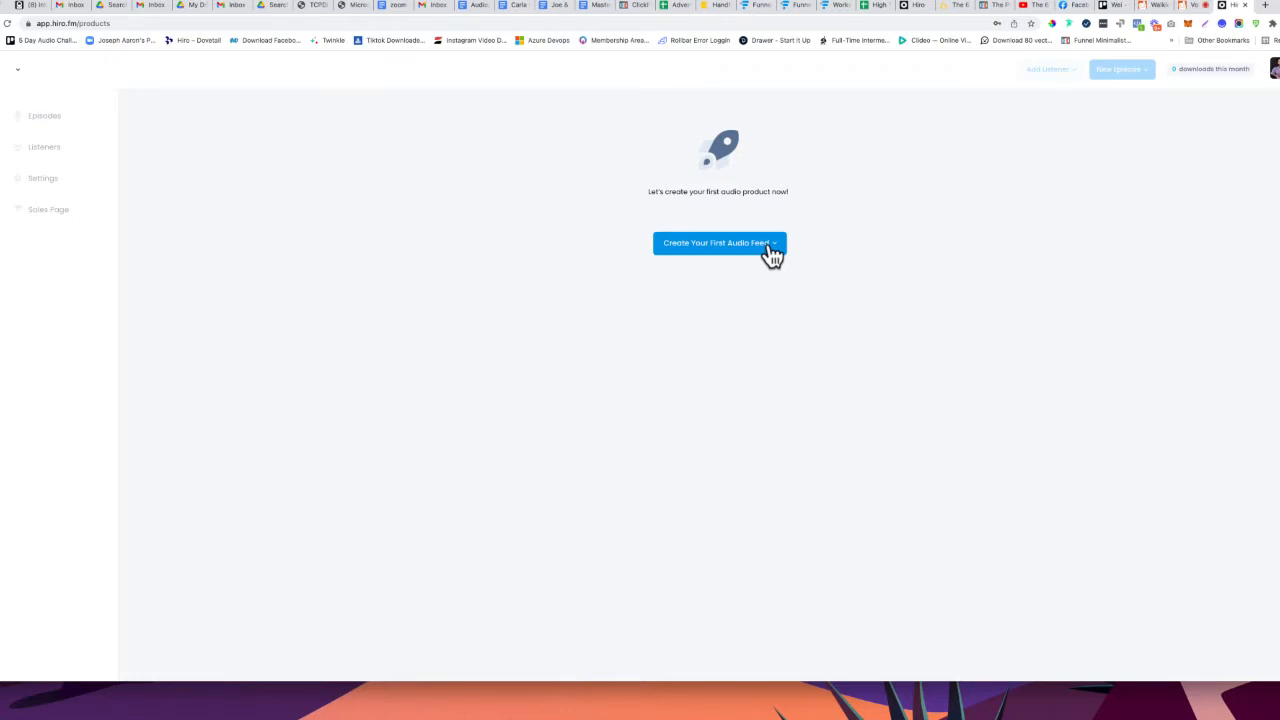
# Back out of the YouTube import and start the new audio feed from scratch
pyautogui.click(772, 252)
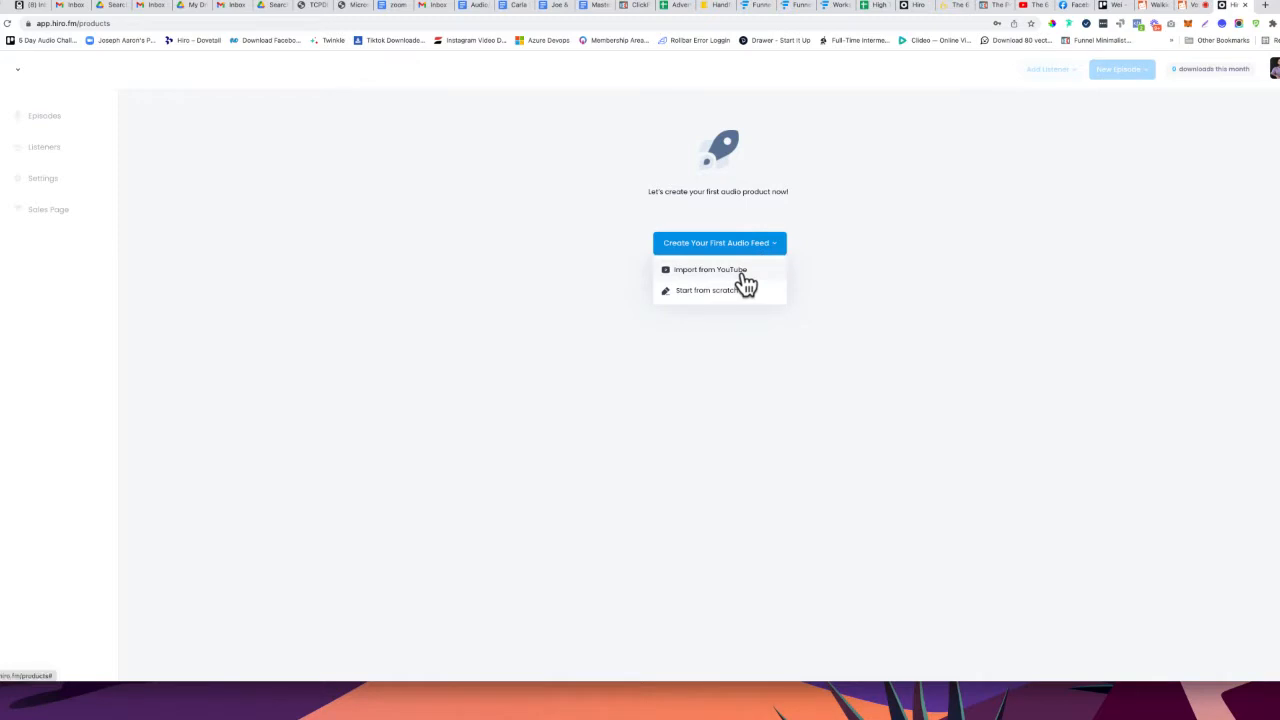
pyautogui.click(742, 274)
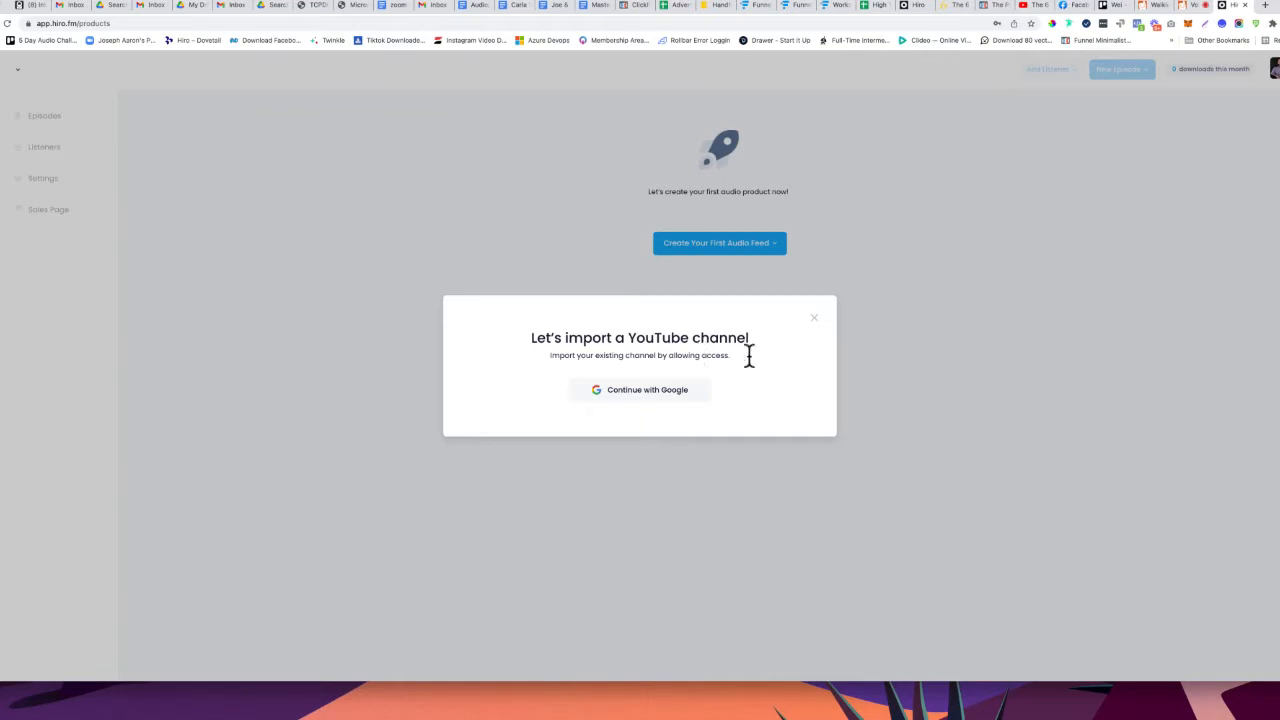
pyautogui.click(814, 318)
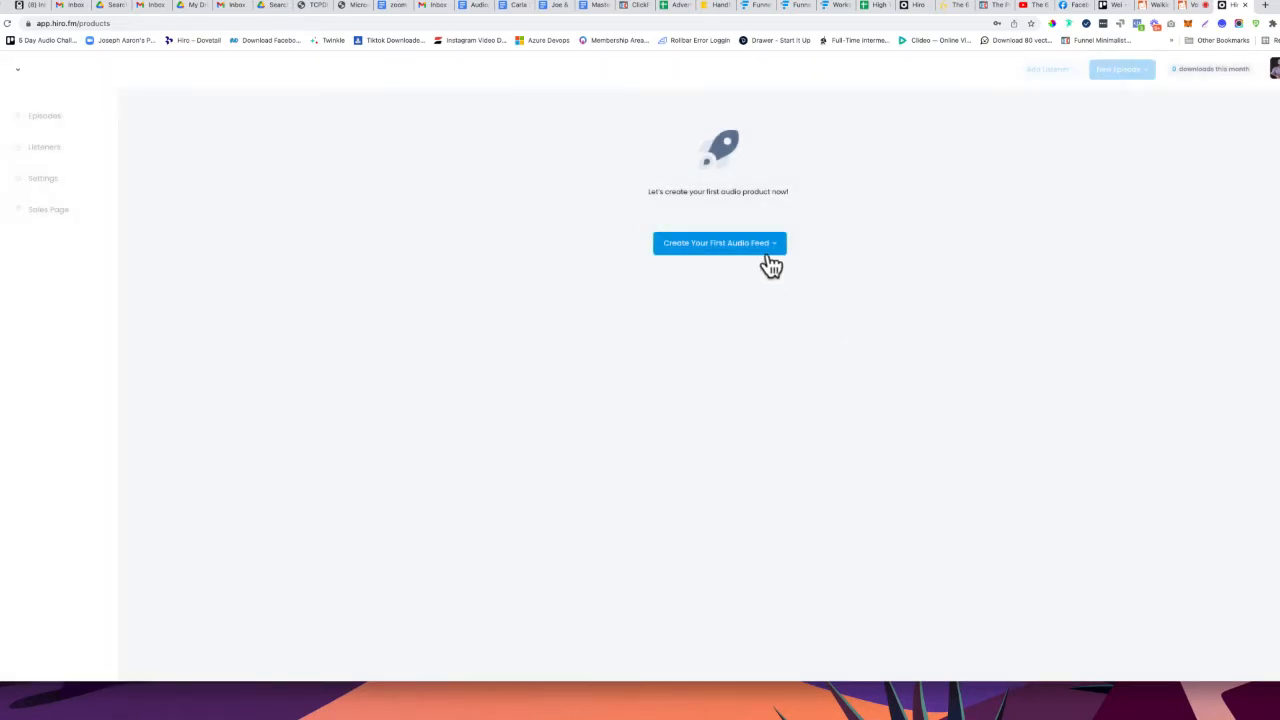
pyautogui.click(767, 259)
pyautogui.click(708, 292)
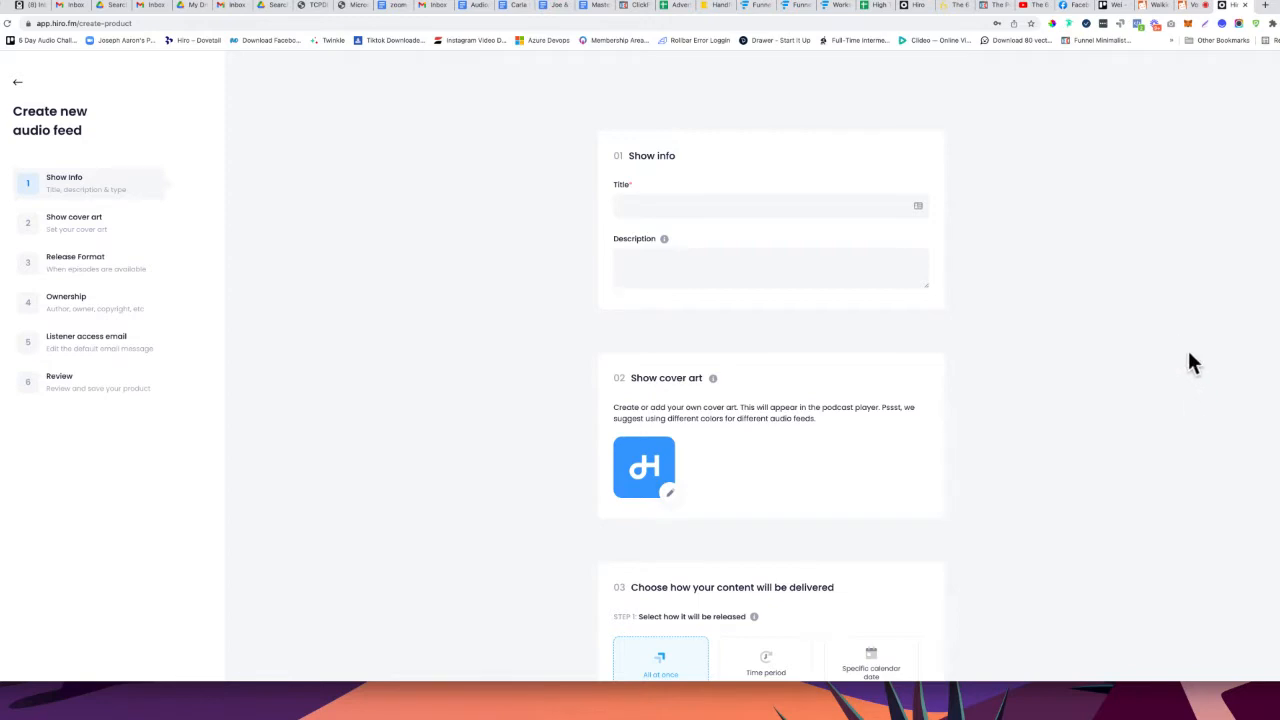
# Title the feed 'How to Create A Private Audio Feed' using the autofill suggestion
pyautogui.click(780, 204)
pyautogui.click(575, 220)
pyautogui.click(683, 203)
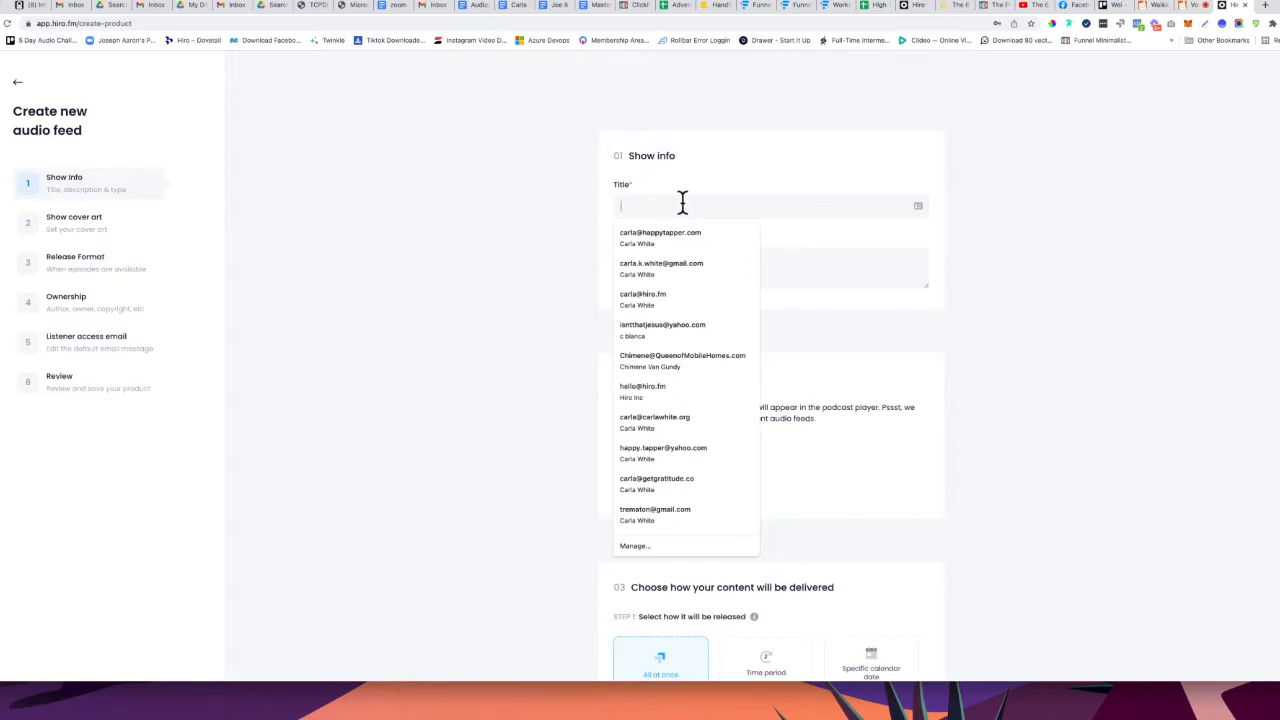
pyautogui.write('How')
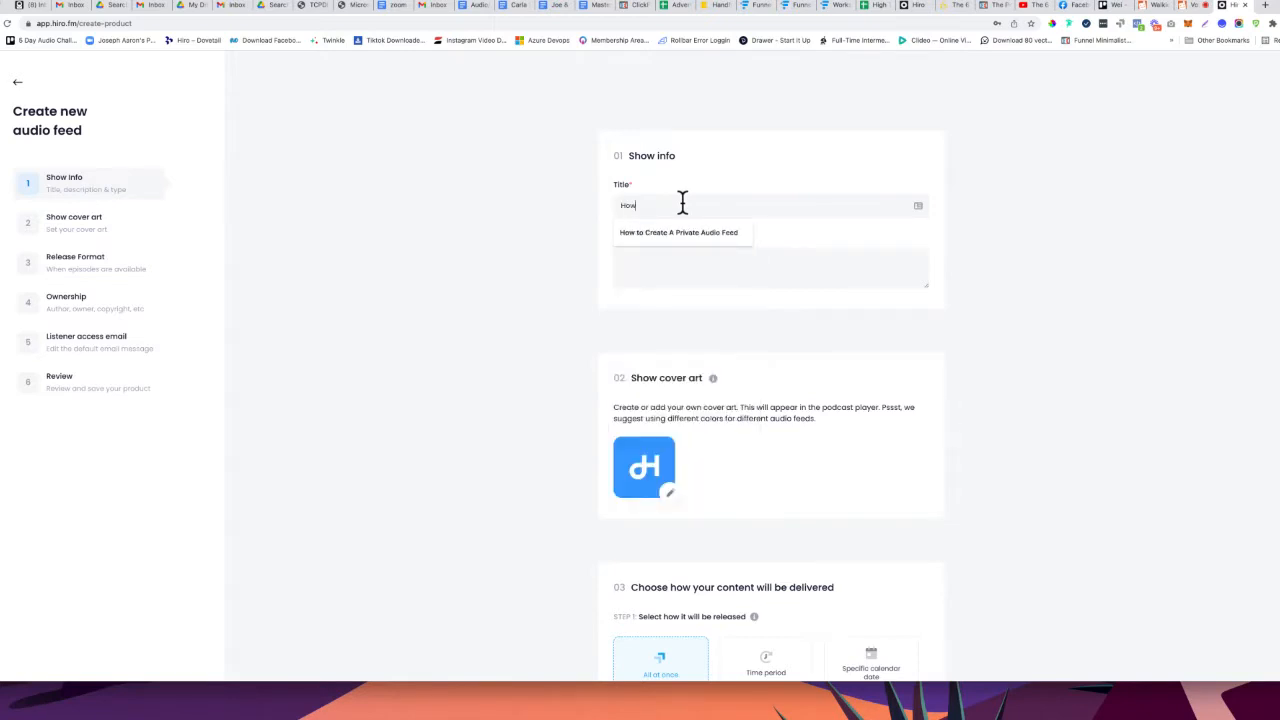
pyautogui.click(689, 230)
# Enter 'private members only feed' as the feed description
pyautogui.click(694, 265)
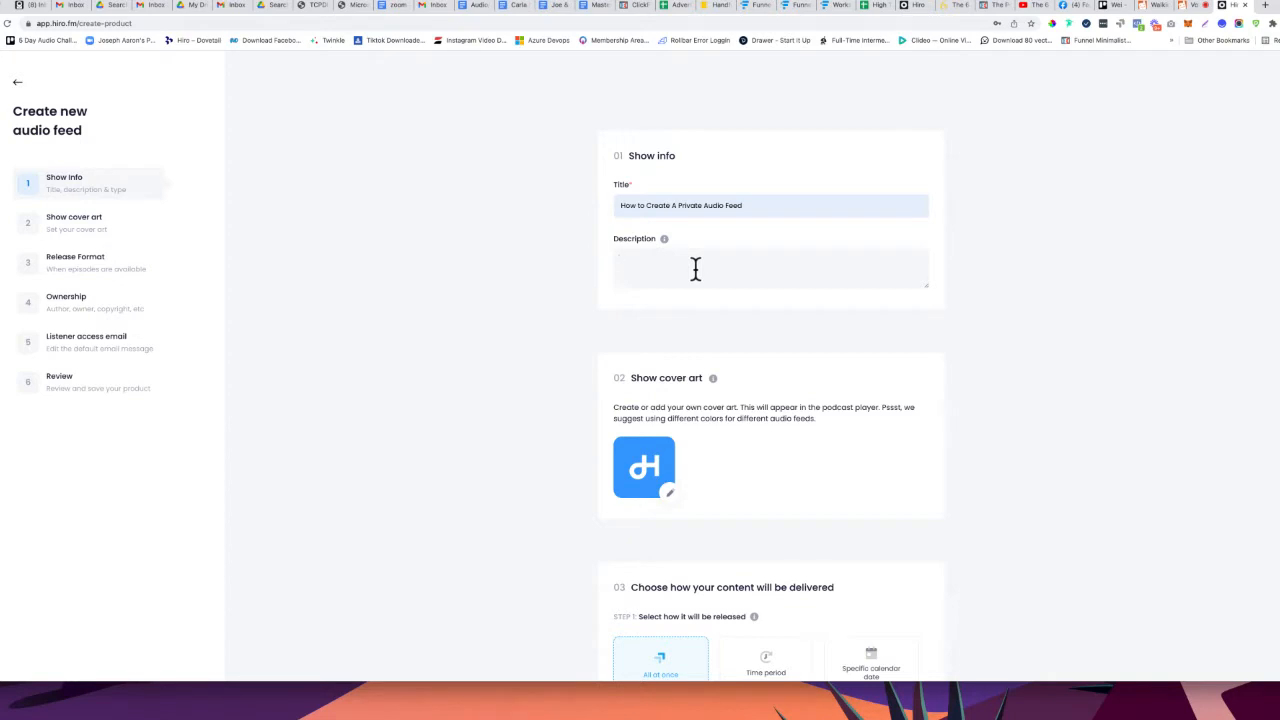
pyautogui.write('pro')
pyautogui.write('vate members or')
pyautogui.write('eed')
pyautogui.scroll(-1, 694, 265)
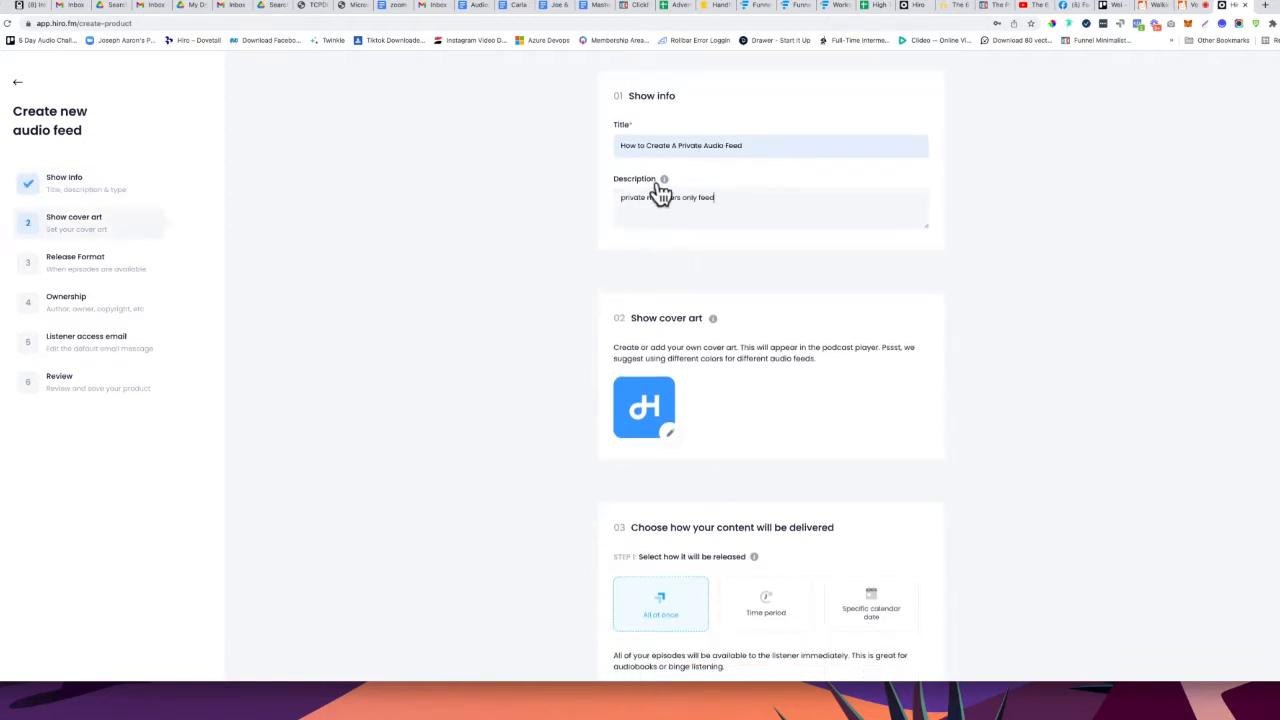
pyautogui.moveTo(663, 184)
pyautogui.moveTo(716, 326)
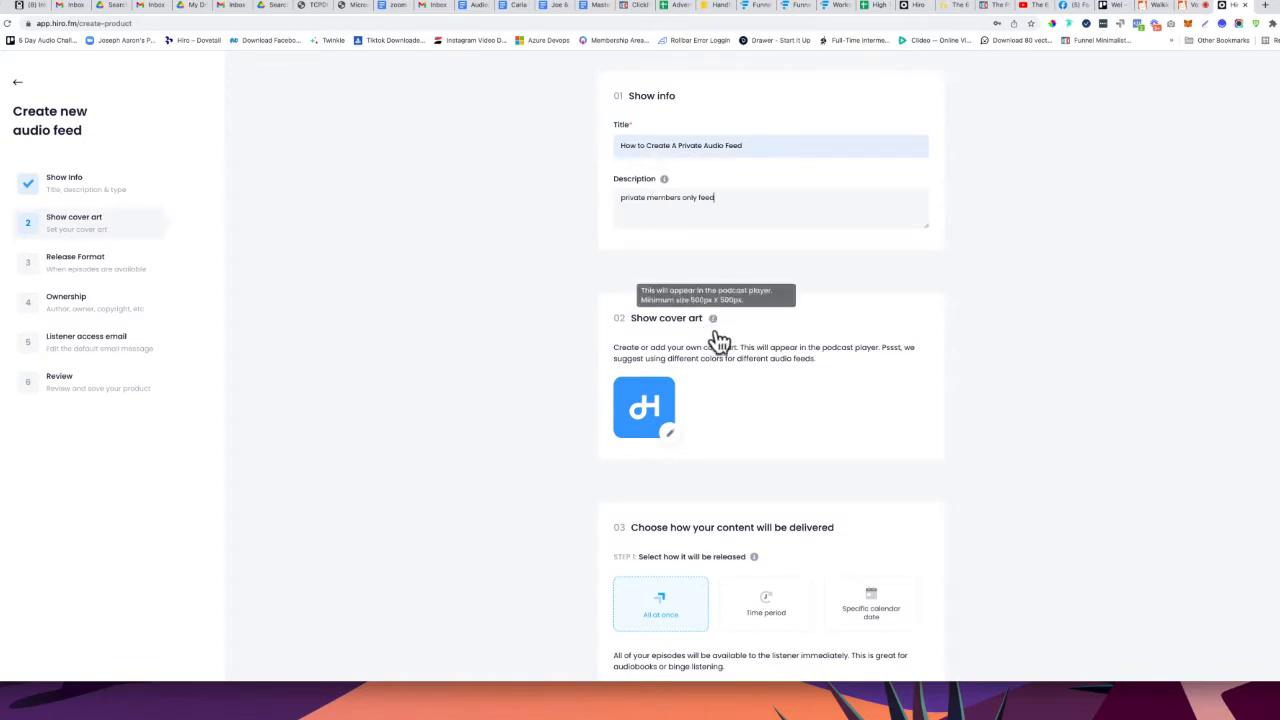
# Set the cover art to a robot icon on pink, after trying an umbrella and other colours
pyautogui.scroll(-2, 720, 426)
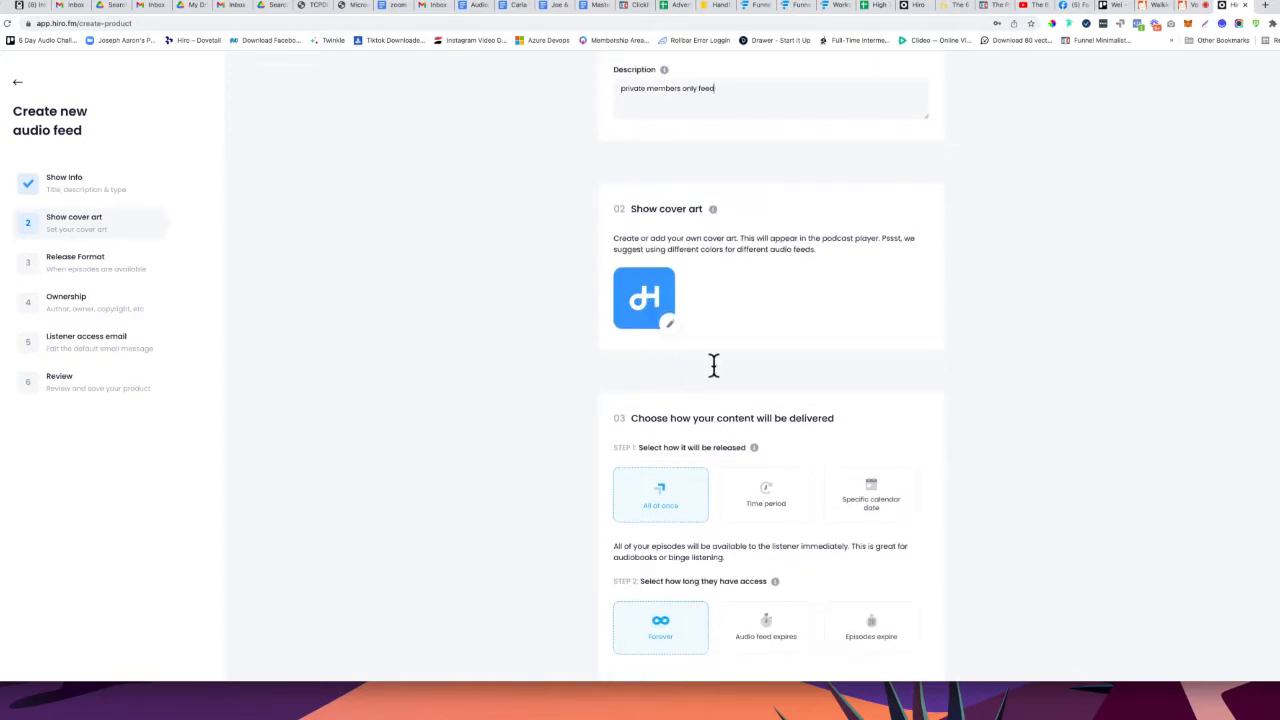
pyautogui.click(670, 326)
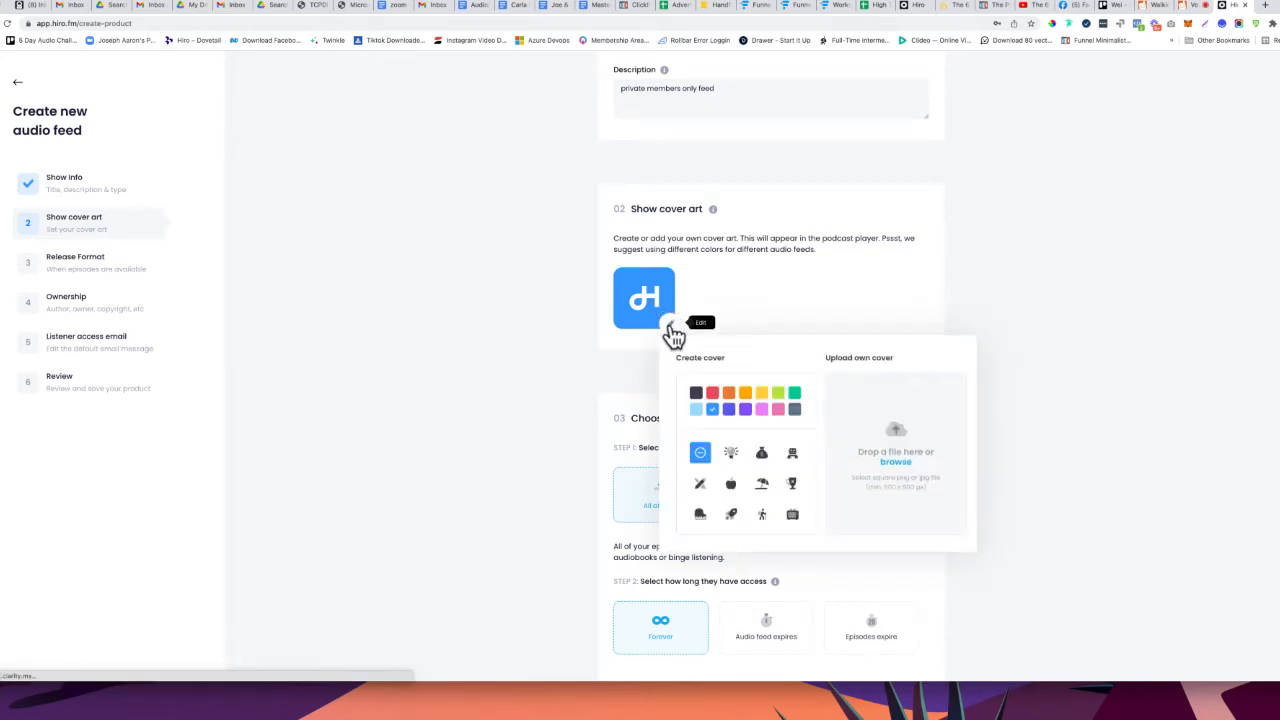
pyautogui.scroll(-2, 681, 320)
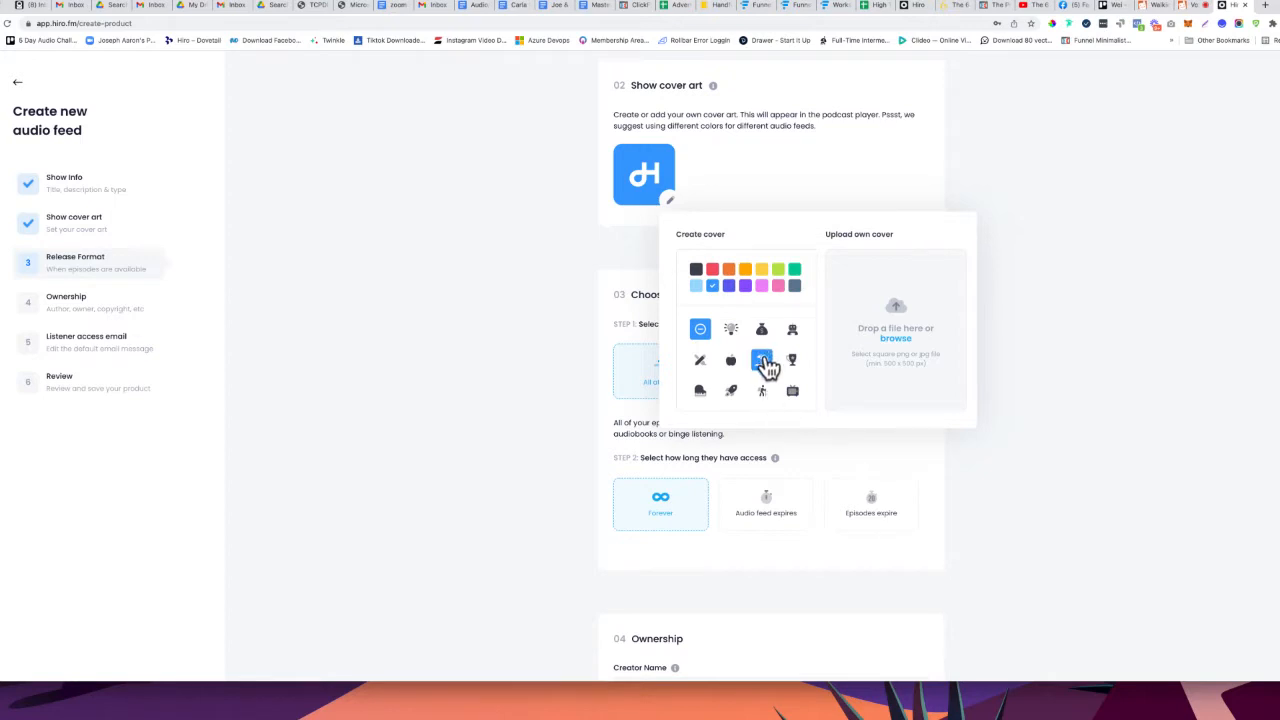
pyautogui.click(764, 361)
pyautogui.click(695, 288)
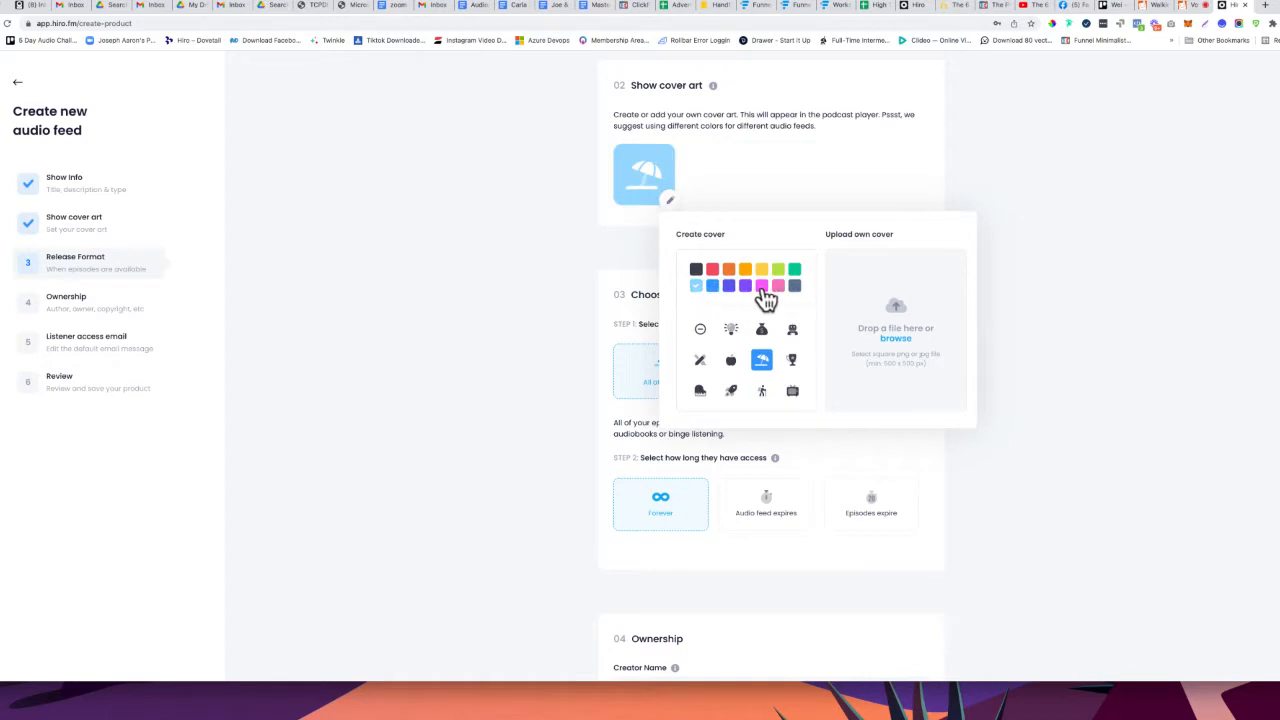
pyautogui.click(730, 288)
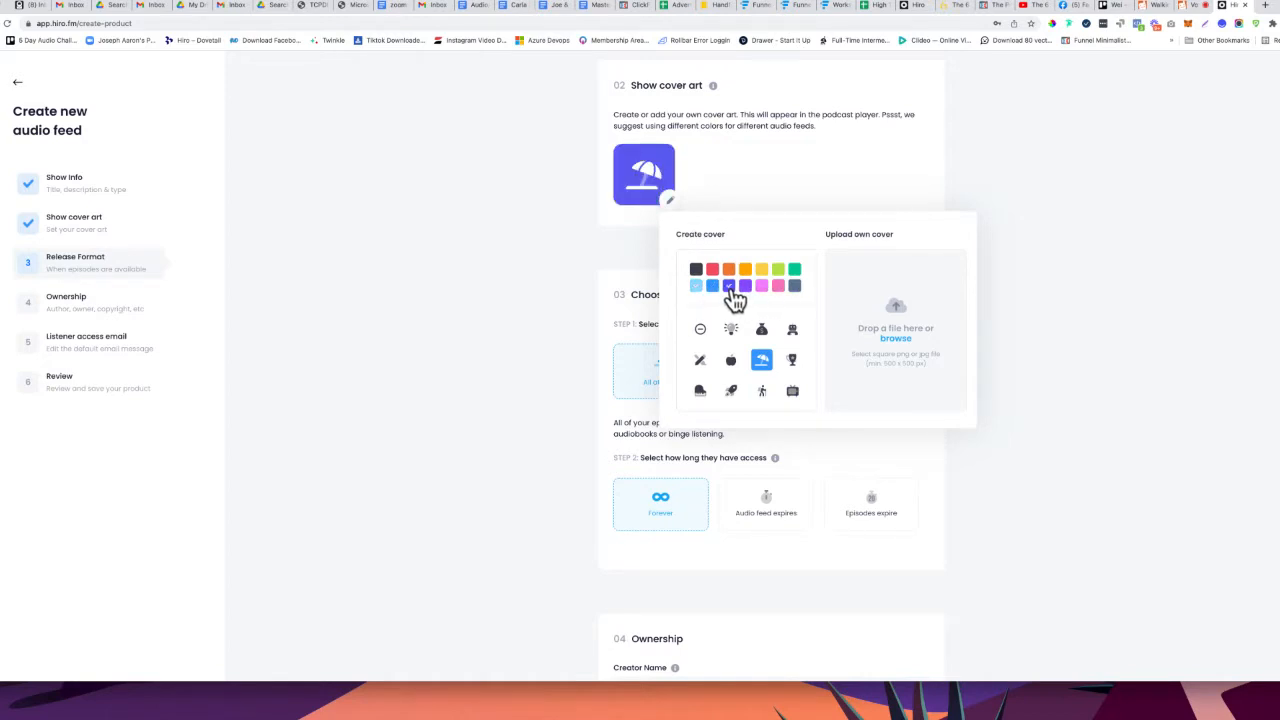
pyautogui.click(696, 270)
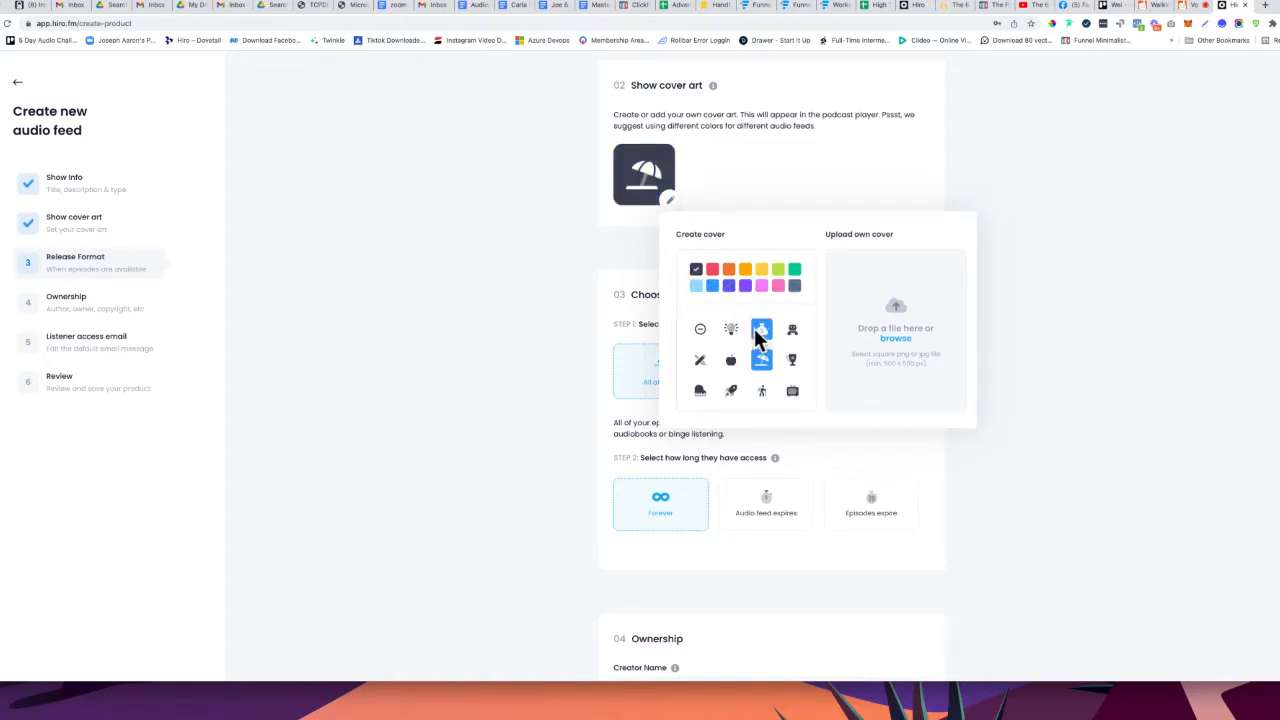
pyautogui.click(792, 330)
pyautogui.click(778, 288)
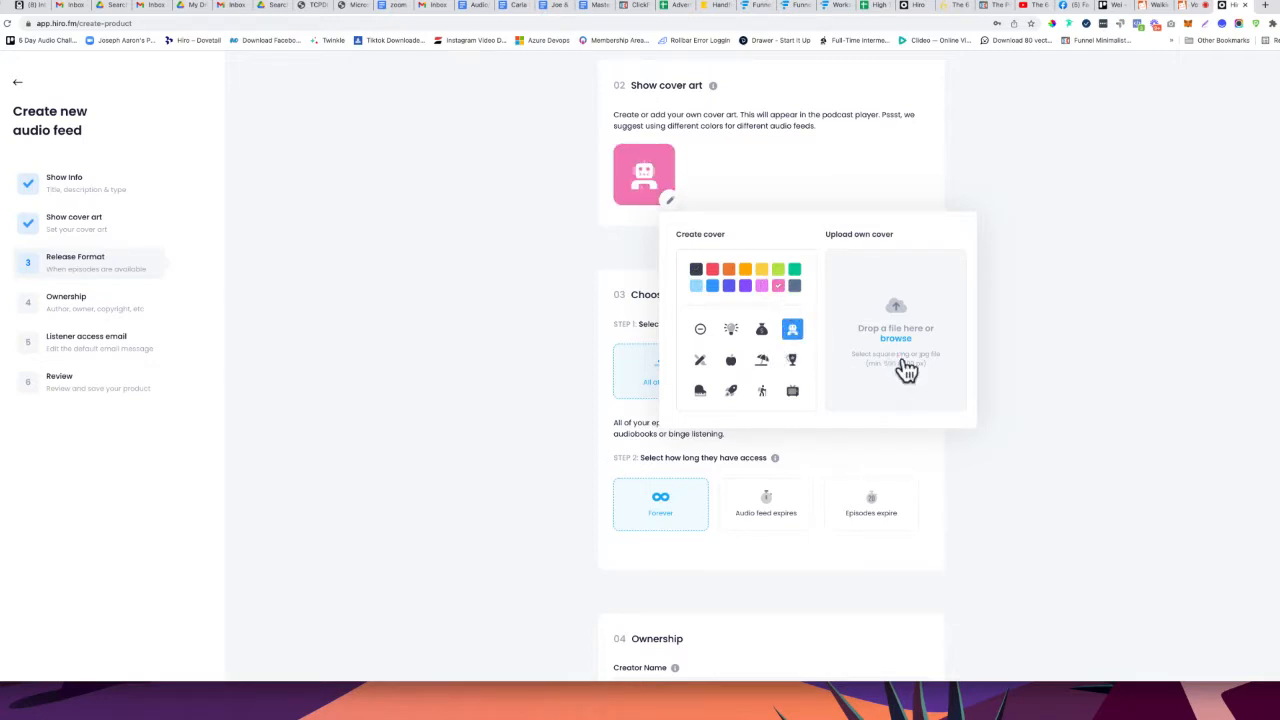
pyautogui.click(603, 350)
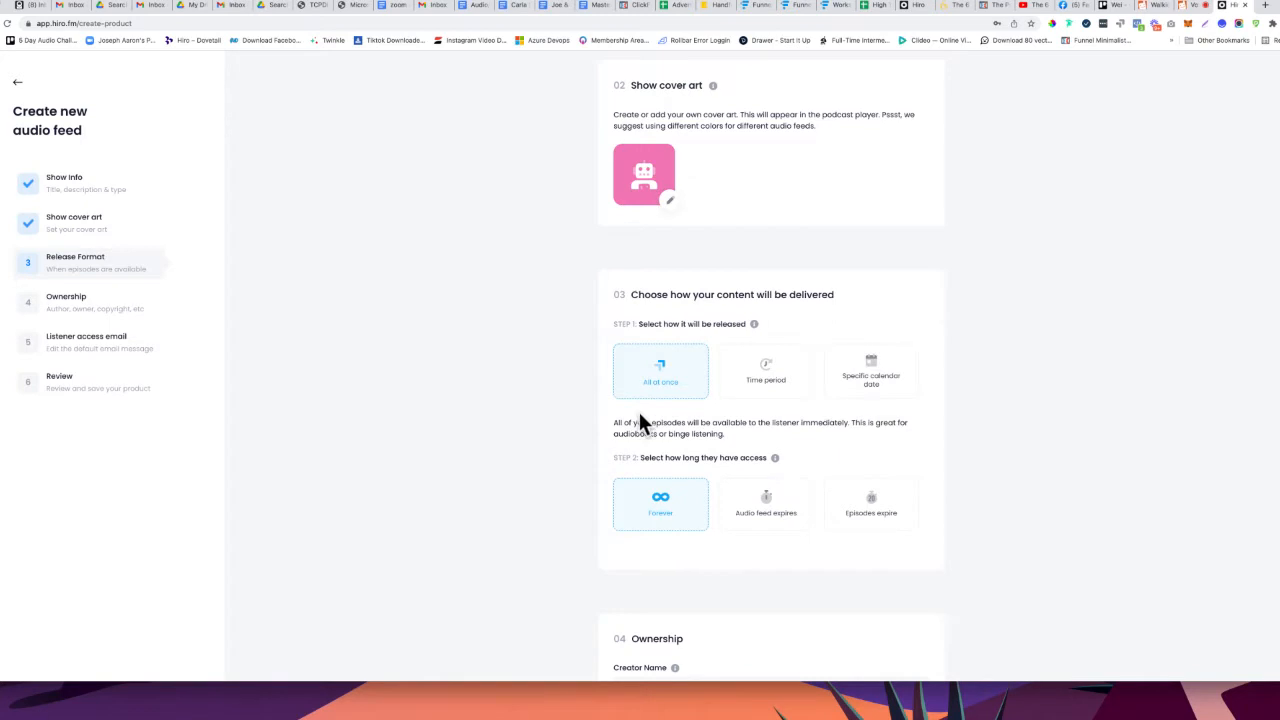
# Choose the Time period release format so episodes are delivered over time
pyautogui.scroll(-2, 641, 427)
pyautogui.scroll(-1, 642, 428)
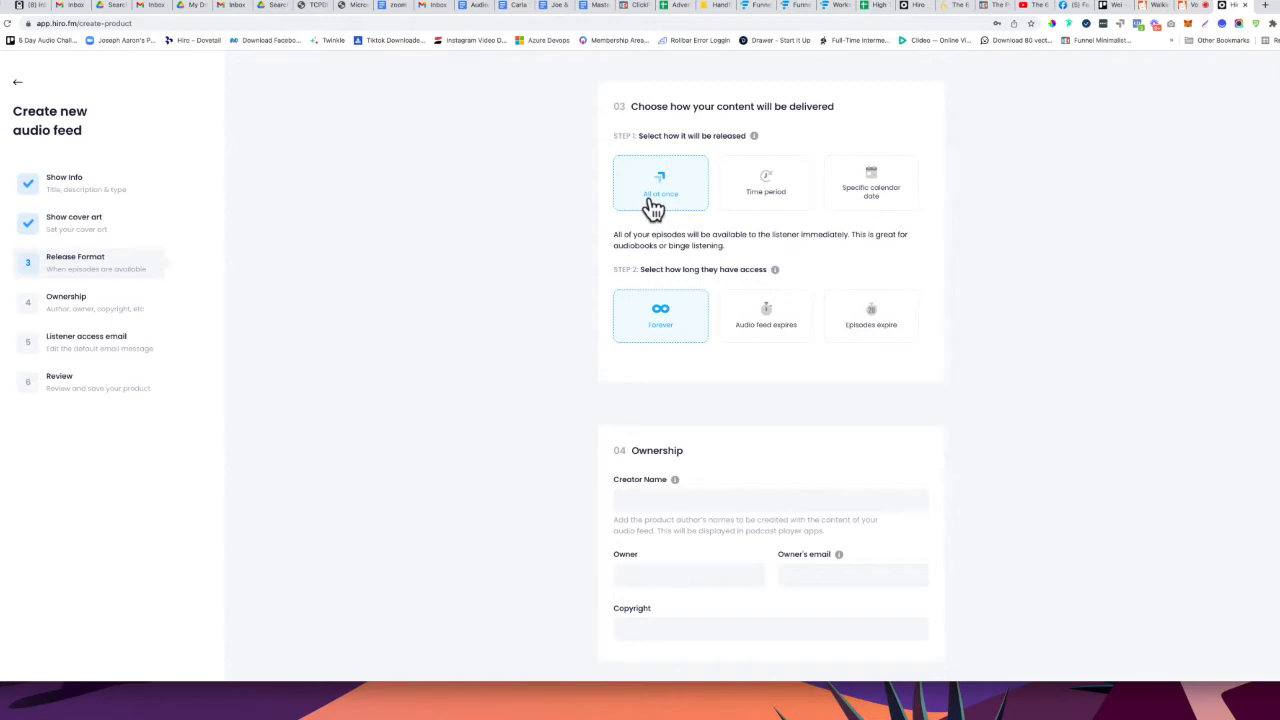
pyautogui.click(761, 211)
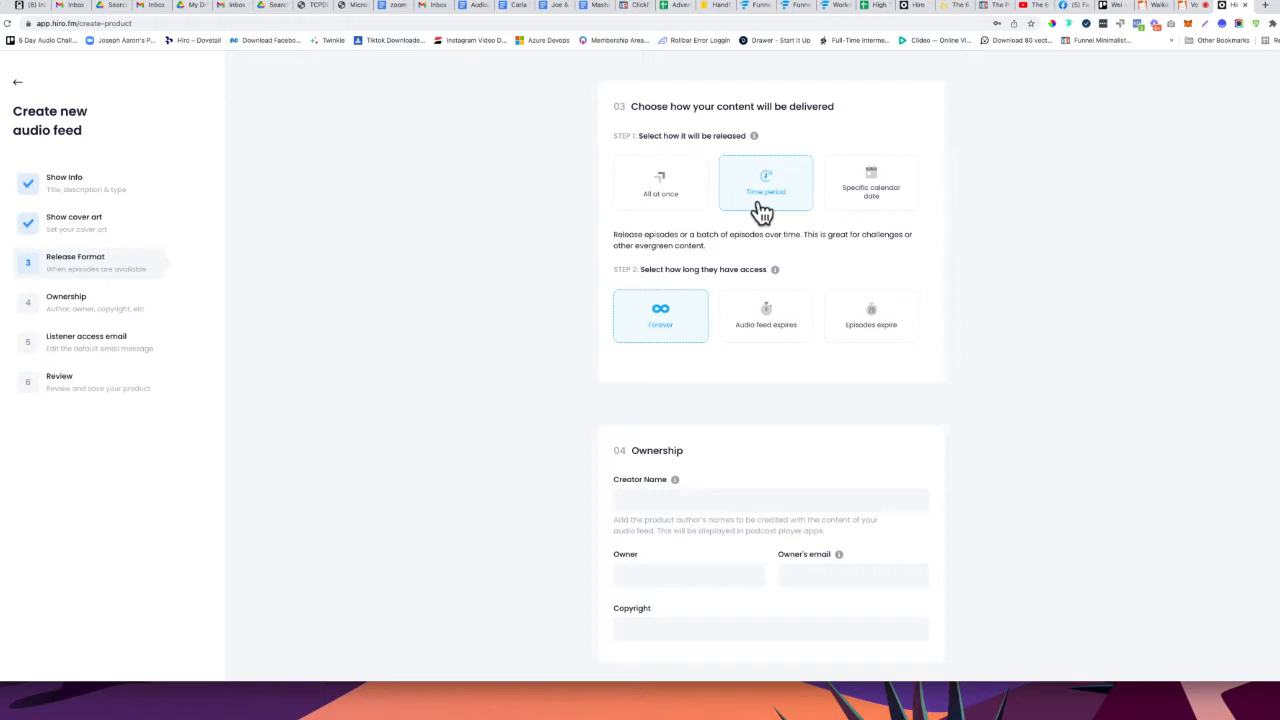
# Release on specific calendar dates and make audio feed access expire after 1 Days
pyautogui.click(855, 218)
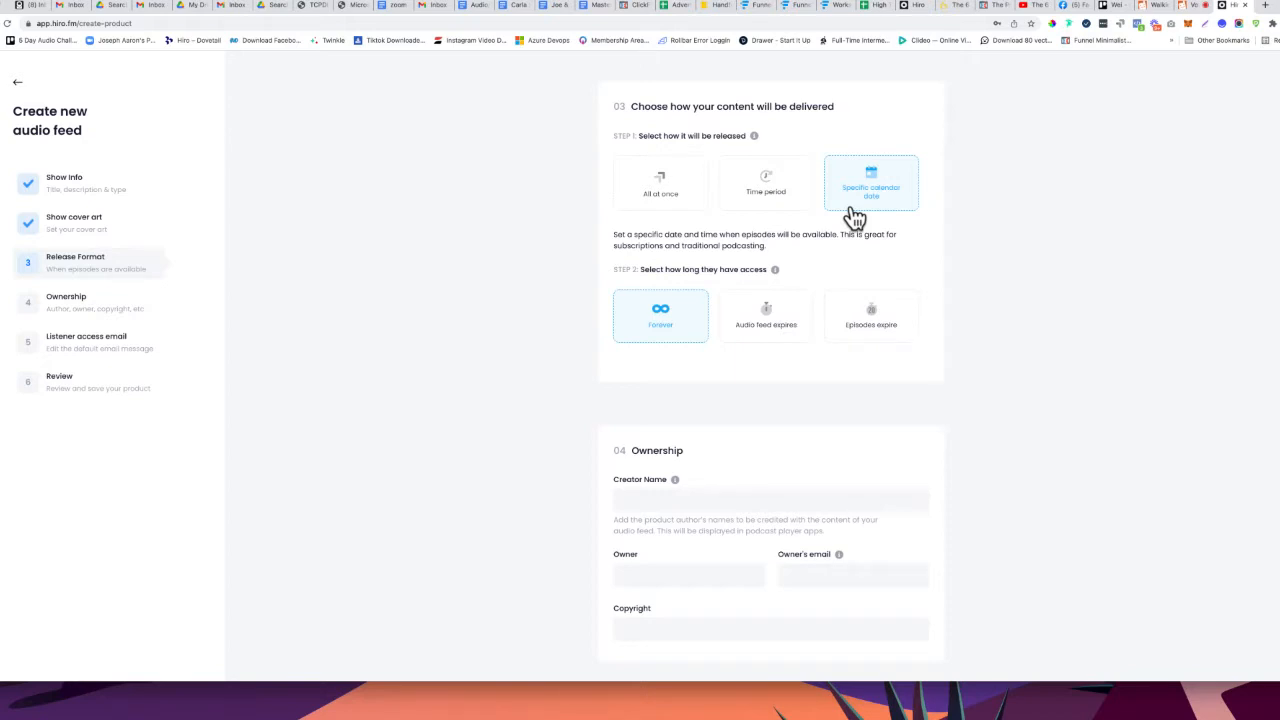
pyautogui.click(747, 341)
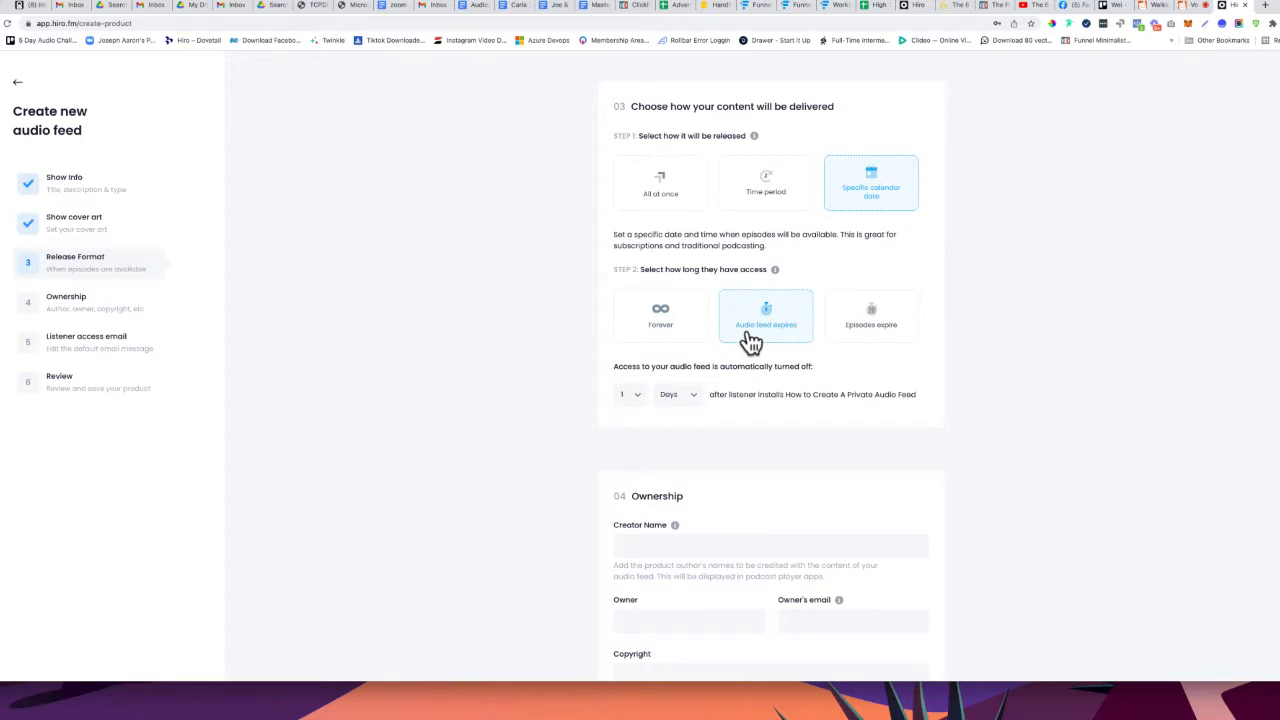
pyautogui.click(664, 314)
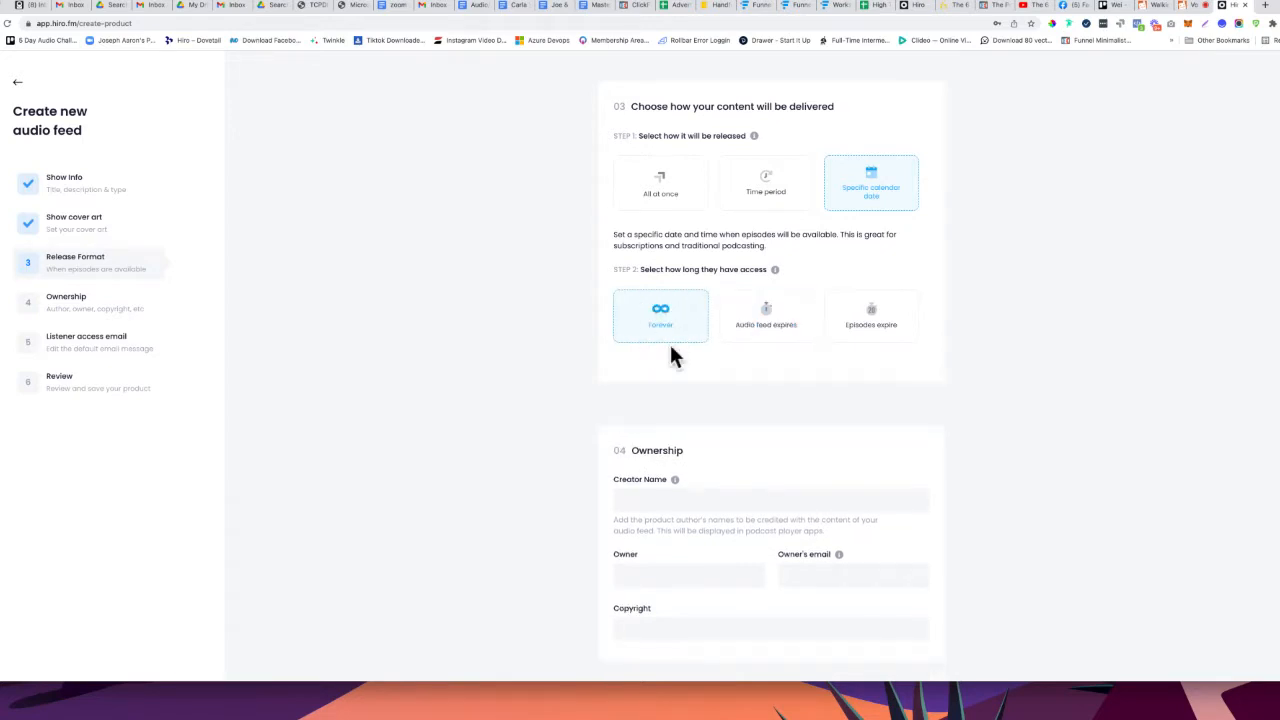
pyautogui.click(775, 331)
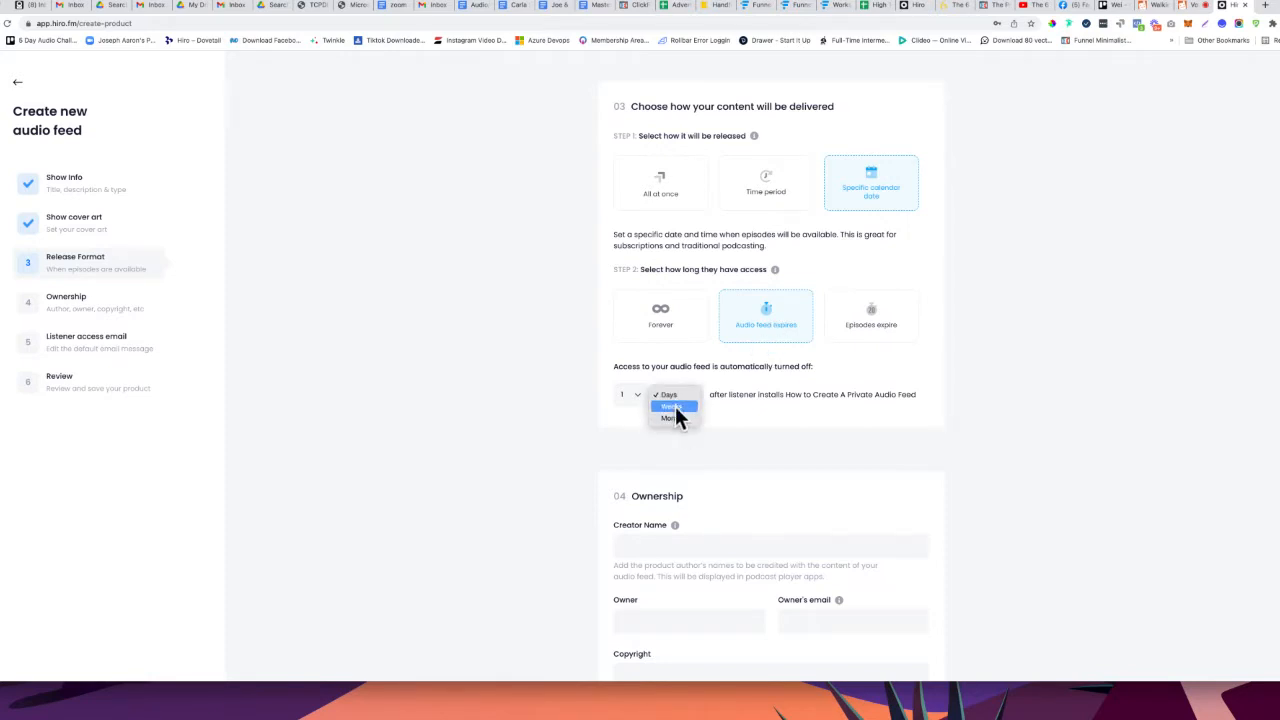
# Try 3 Weeks and 24 Days expiry, then switch access to Episodes expire
pyautogui.click(632, 393)
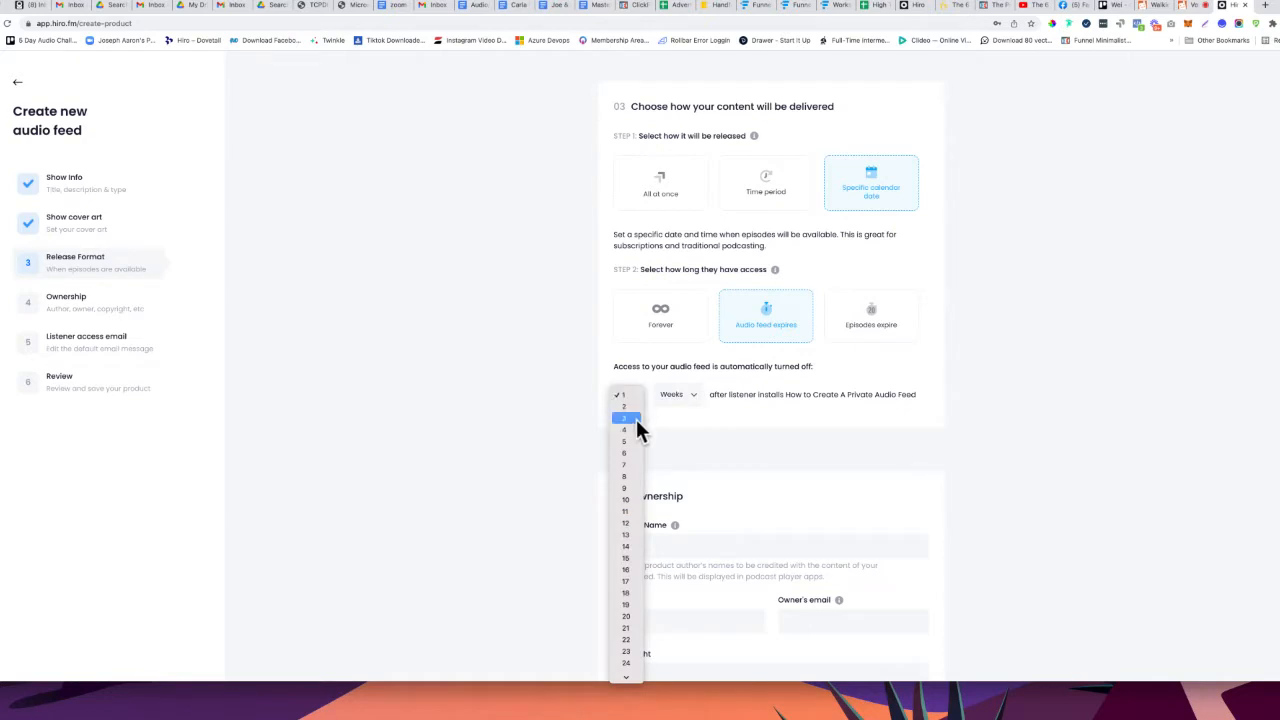
pyautogui.click(630, 448)
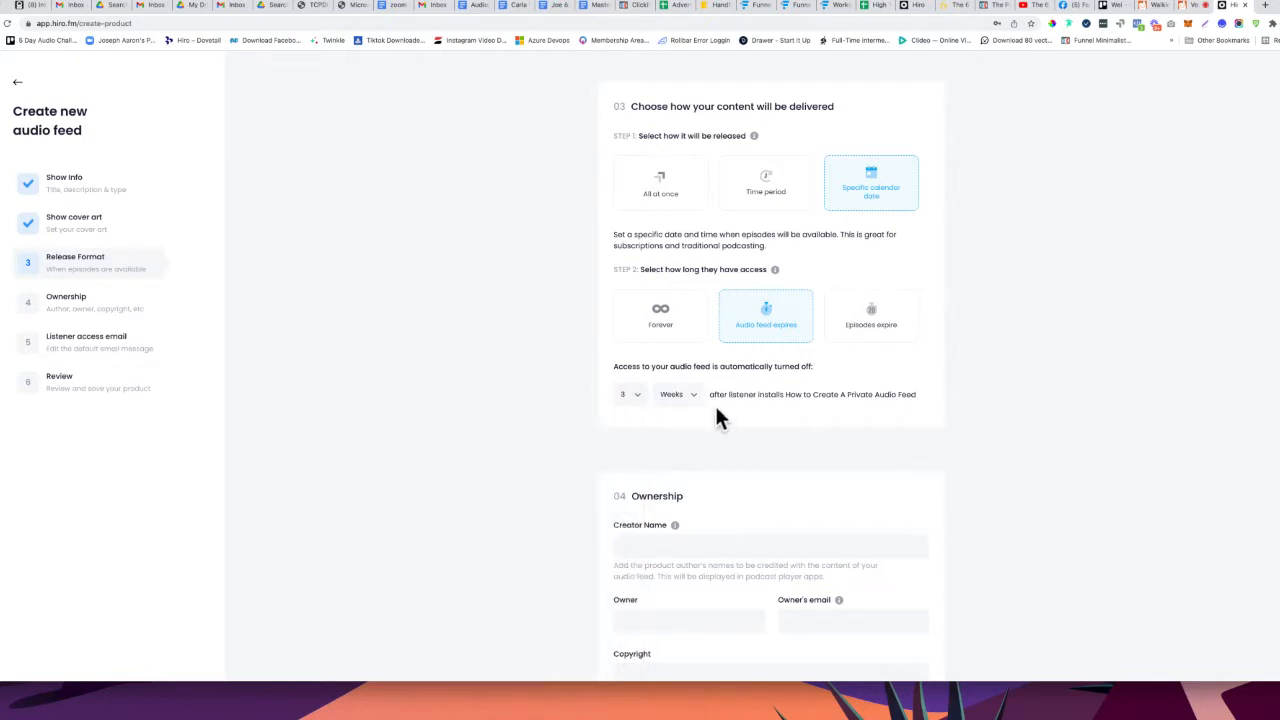
pyautogui.click(640, 398)
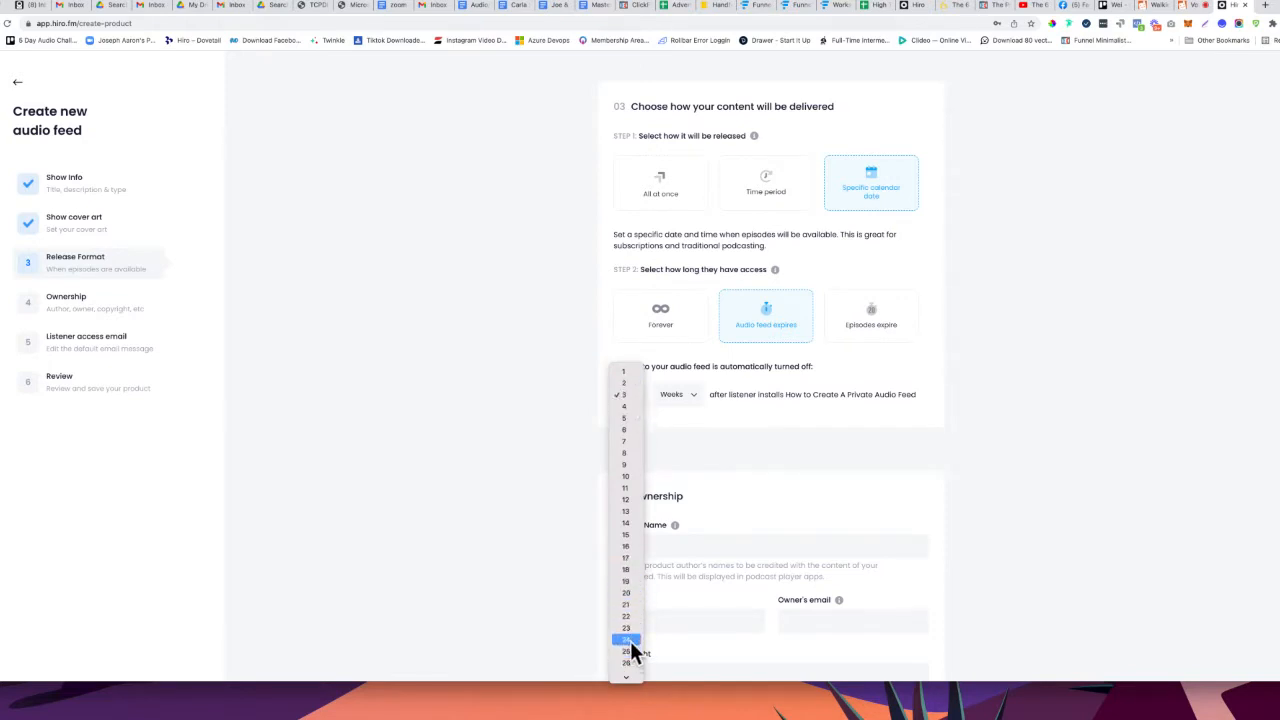
pyautogui.click(630, 640)
pyautogui.click(676, 392)
pyautogui.click(676, 384)
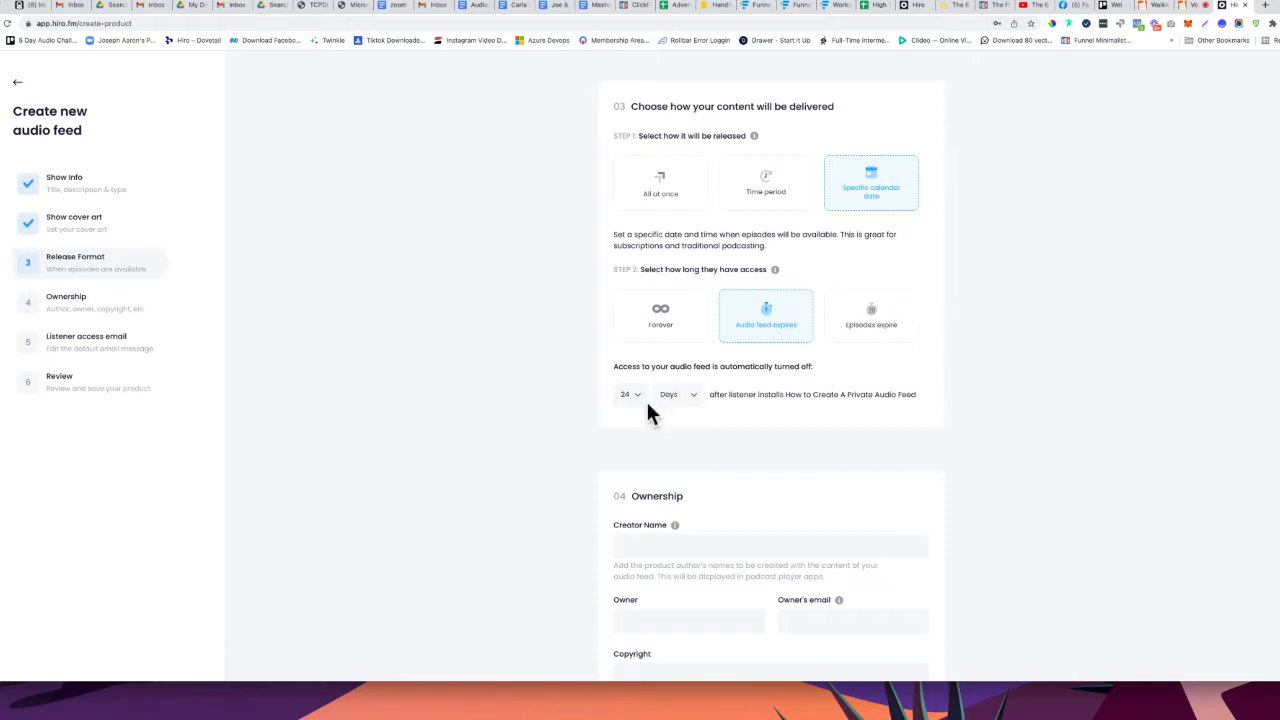
pyautogui.click(862, 324)
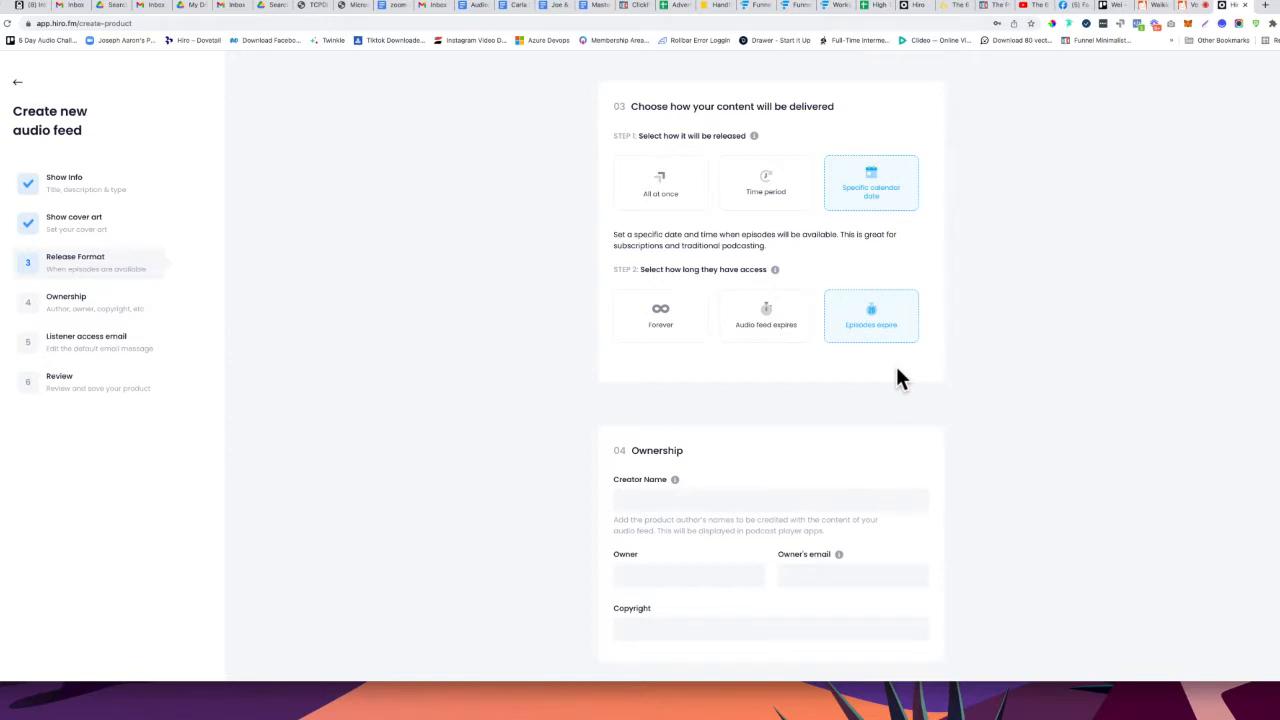
pyautogui.scroll(-3, 895, 363)
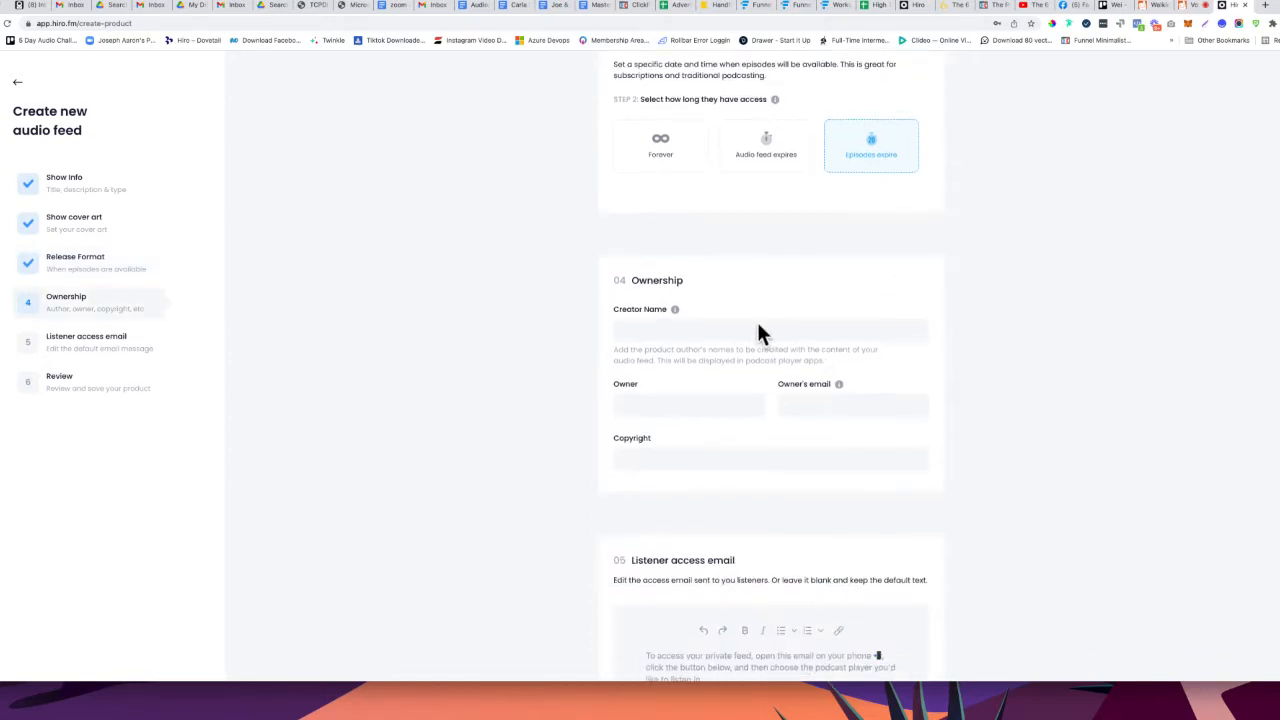
# Autofill creator, owner and owner's e-mail; set copyright to '2020 to Infinity Brain Train Global llc'
pyautogui.click(758, 329)
pyautogui.click(700, 363)
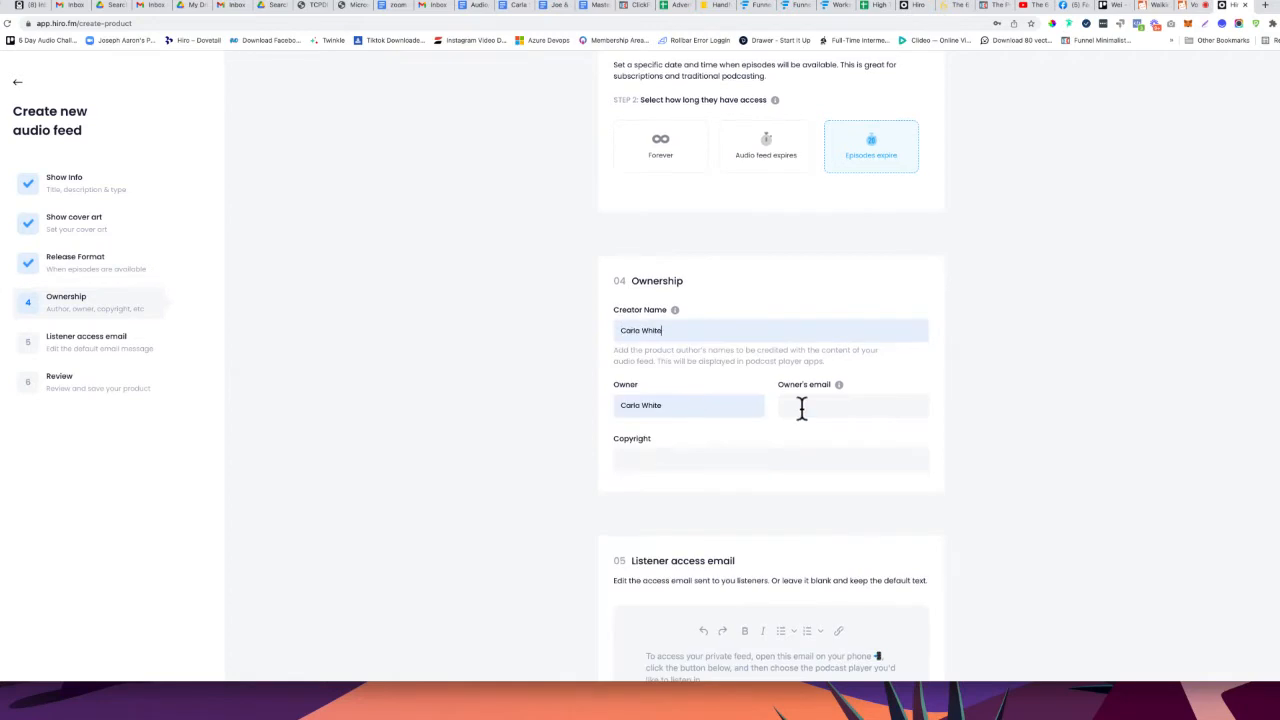
pyautogui.click(832, 406)
pyautogui.click(819, 346)
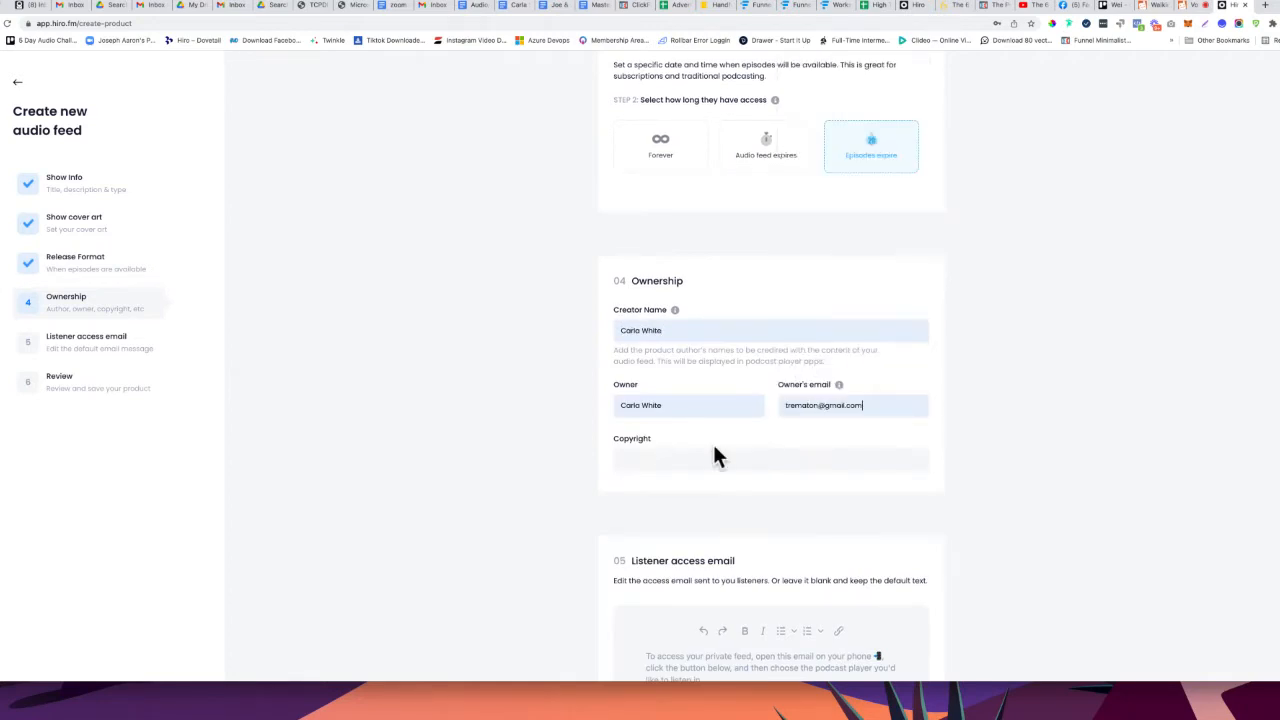
pyautogui.click(712, 452)
pyautogui.click(706, 484)
pyautogui.scroll(-4, 722, 515)
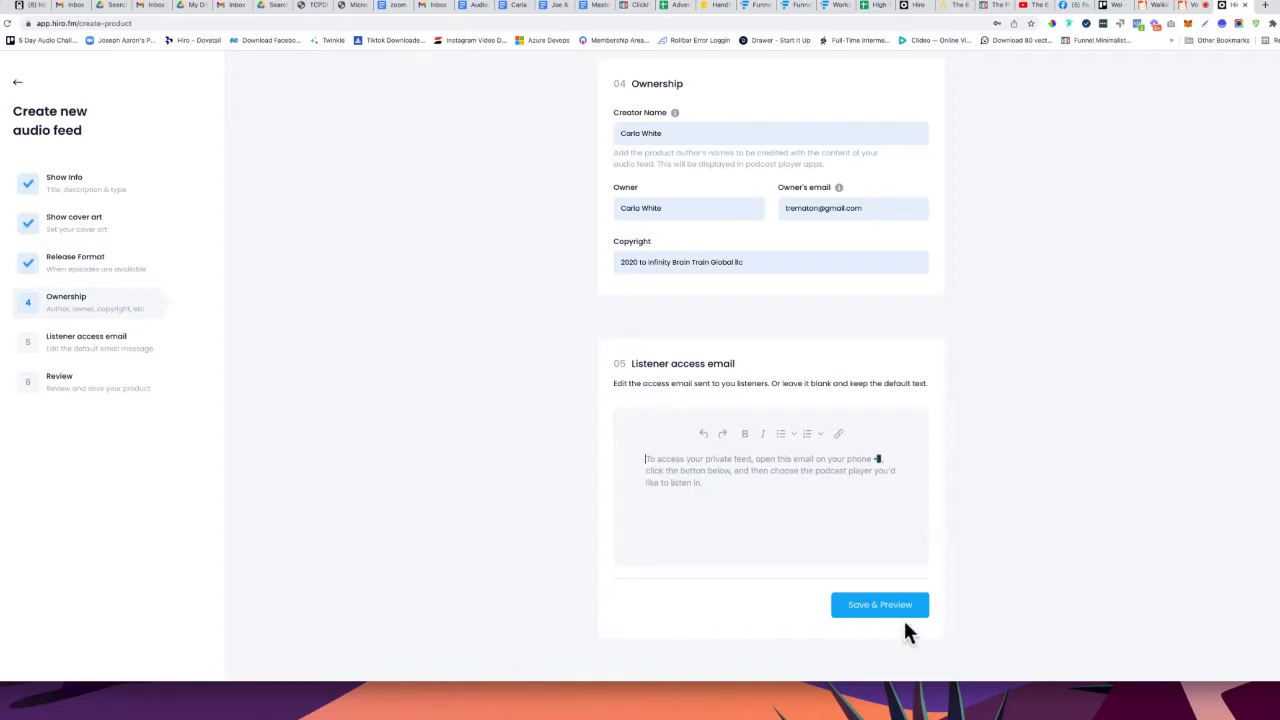
# Save and review the feed, create the product, and browse for episode files
pyautogui.click(869, 610)
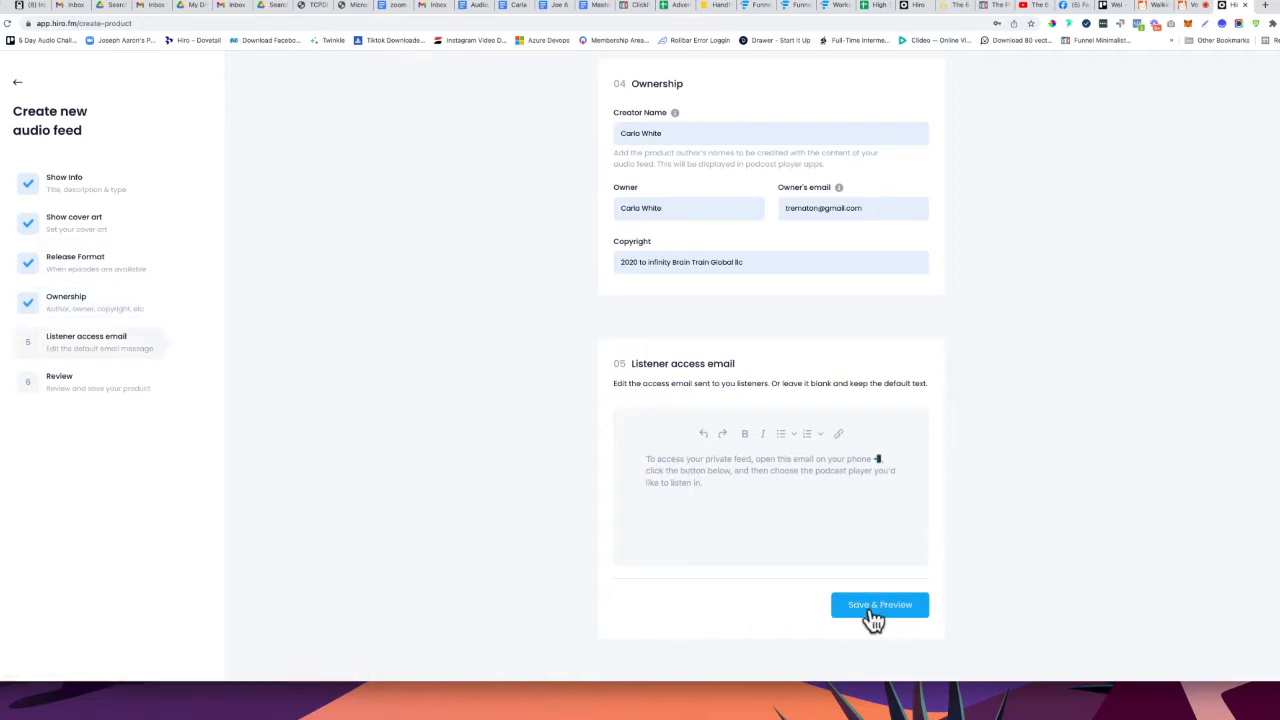
pyautogui.click(873, 612)
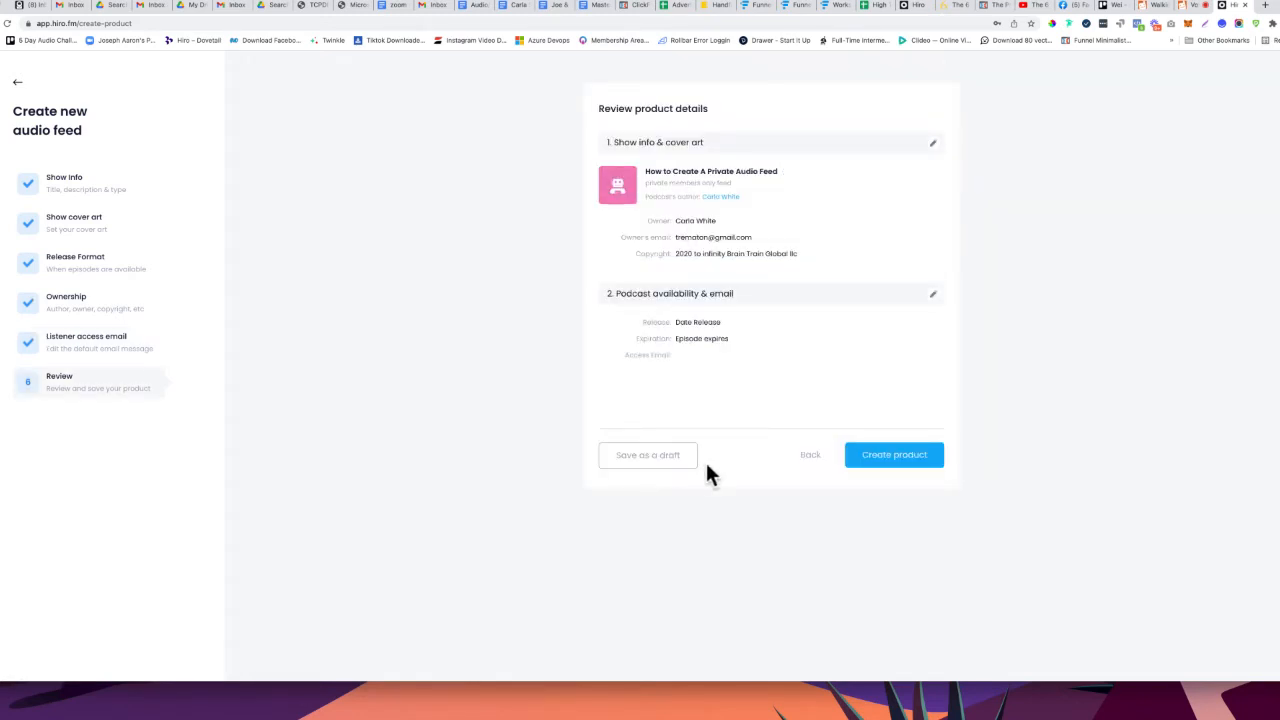
pyautogui.click(886, 461)
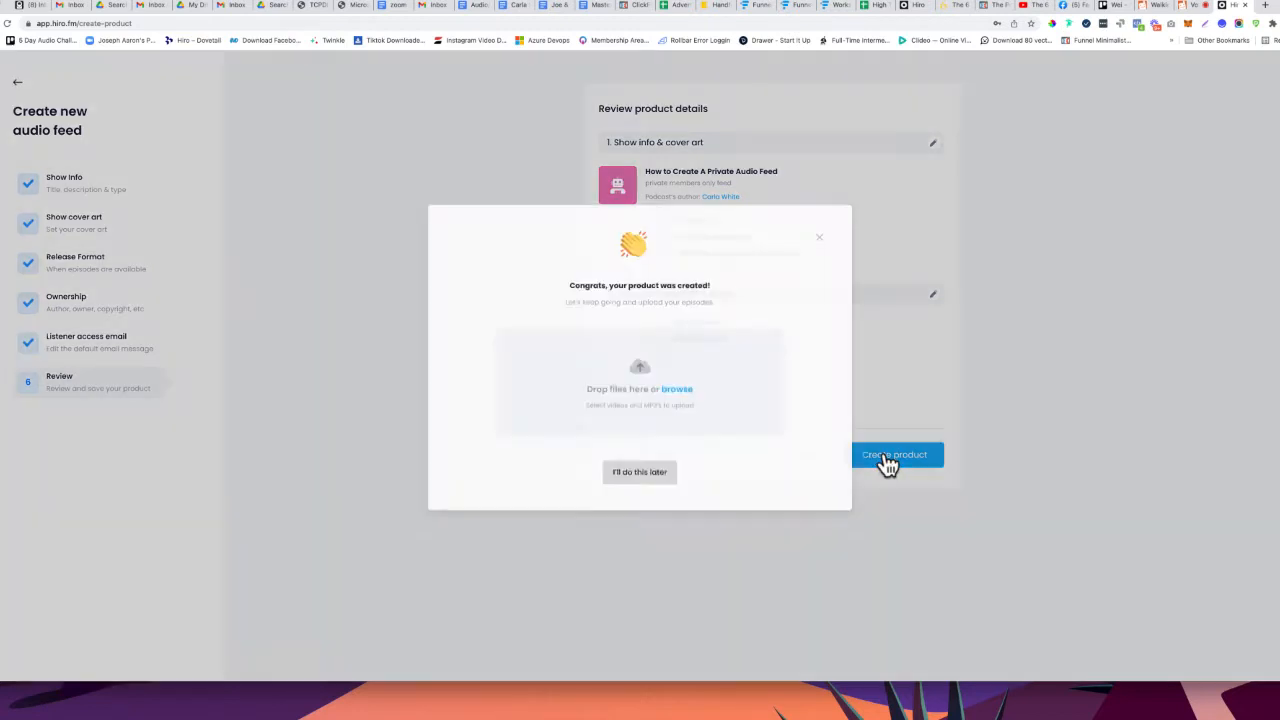
pyautogui.click(688, 400)
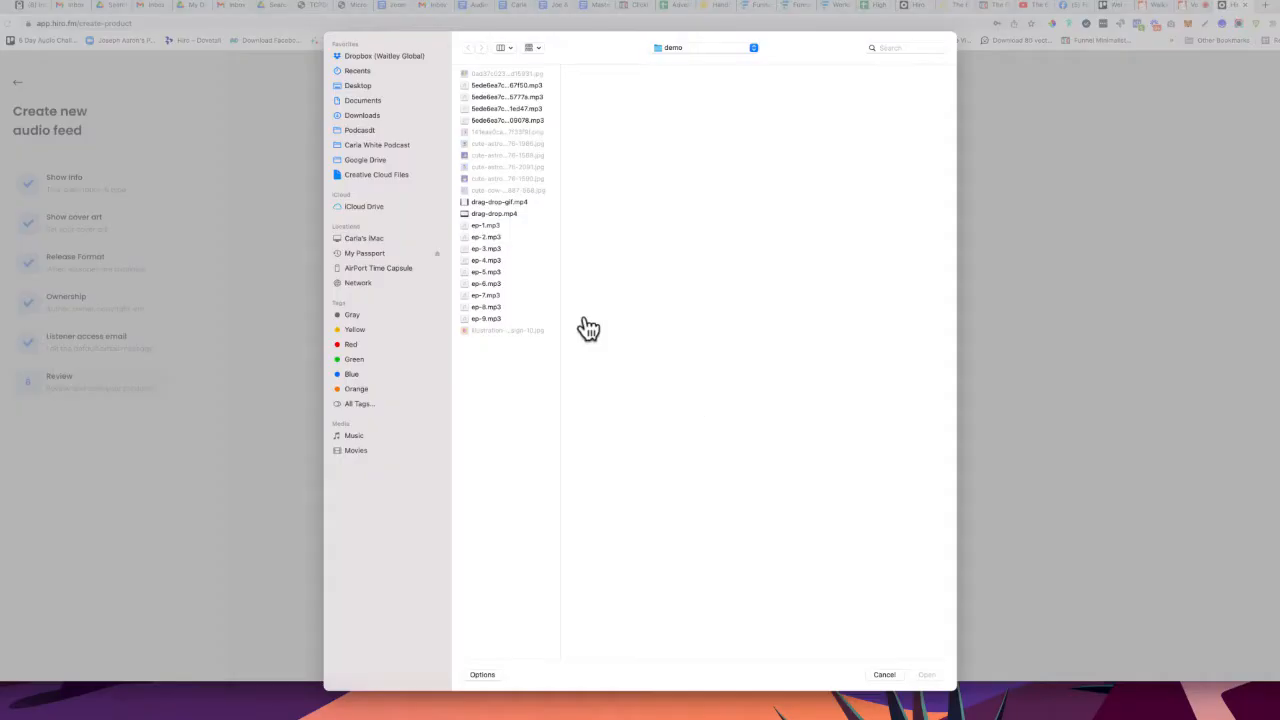
# Select ep-1.mp3 through ep-4.mp3 and open them for upload
pyautogui.click(522, 226)
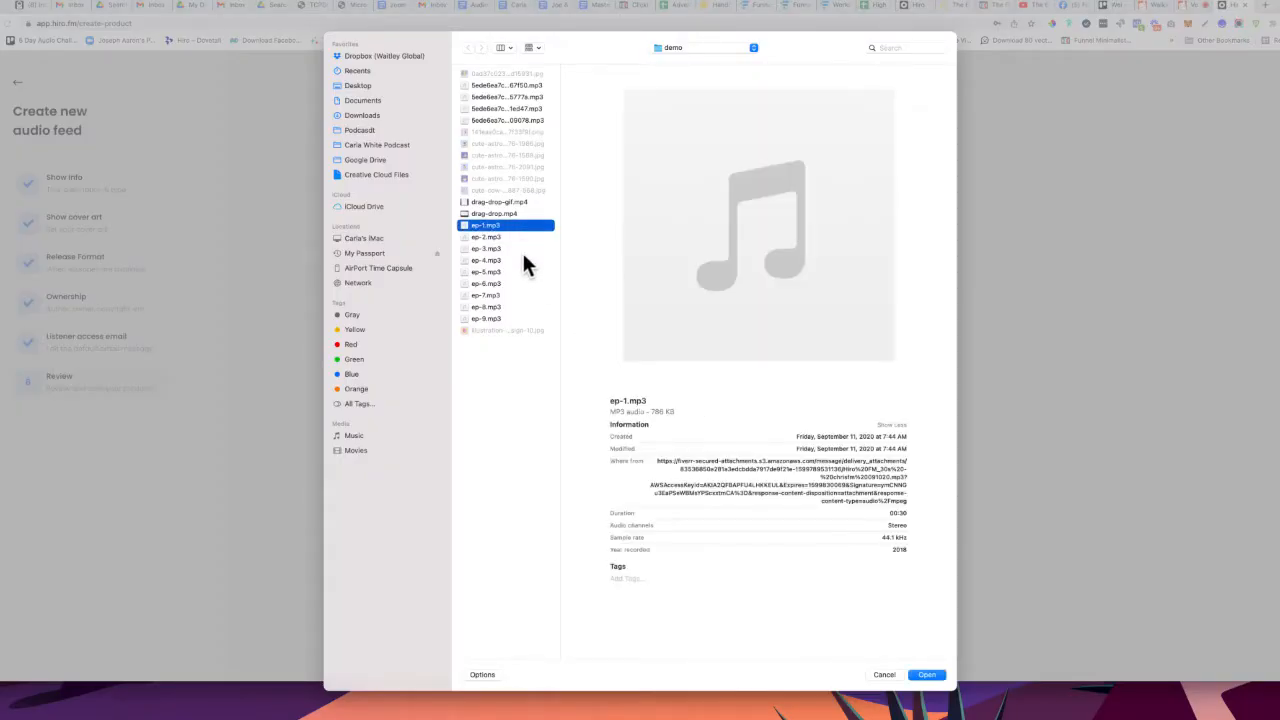
pyautogui.keyDown('shift'); pyautogui.click(522, 259); pyautogui.keyUp('shift')
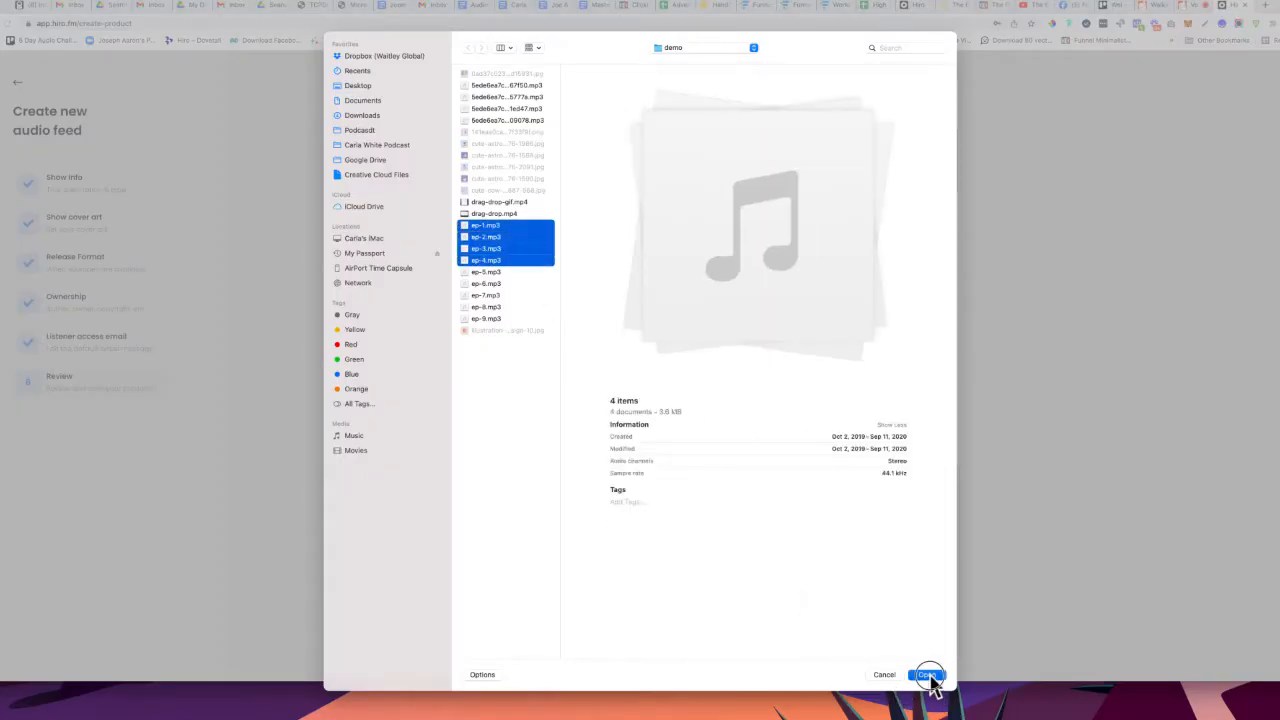
pyautogui.click(927, 674)
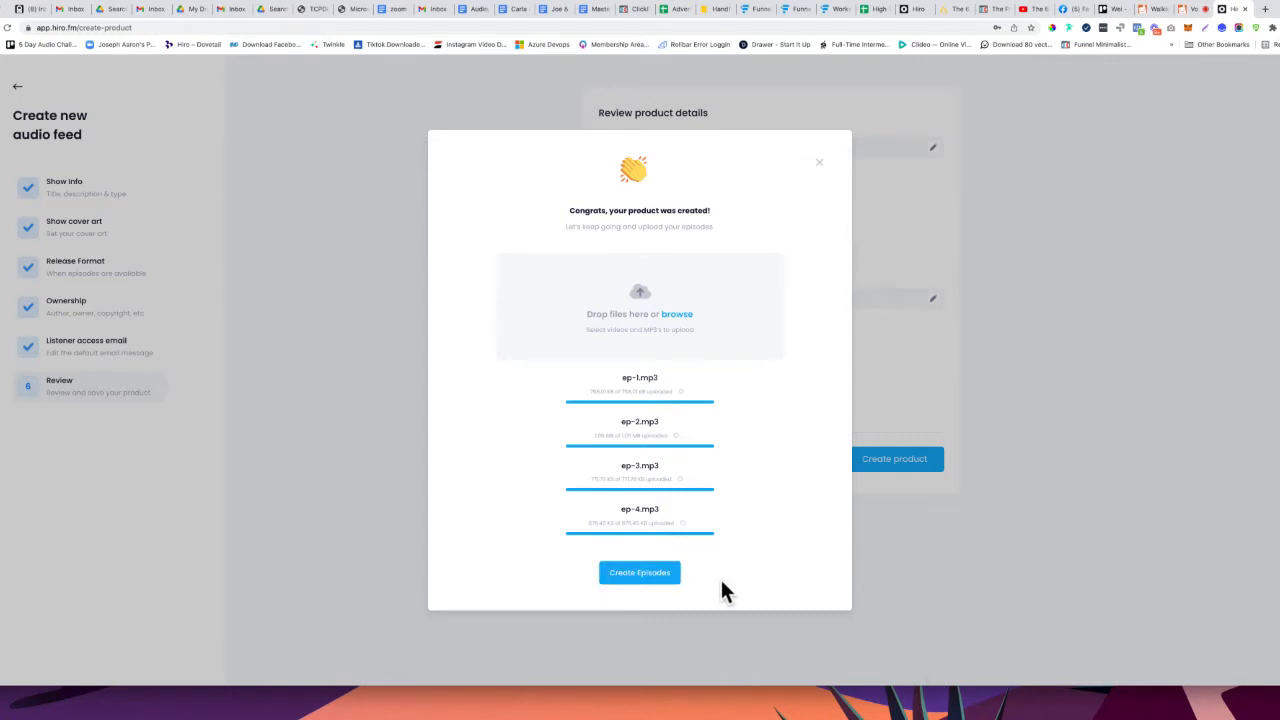
# Create and publish all four episodes, then go to the feed's Listeners page
pyautogui.click(654, 574)
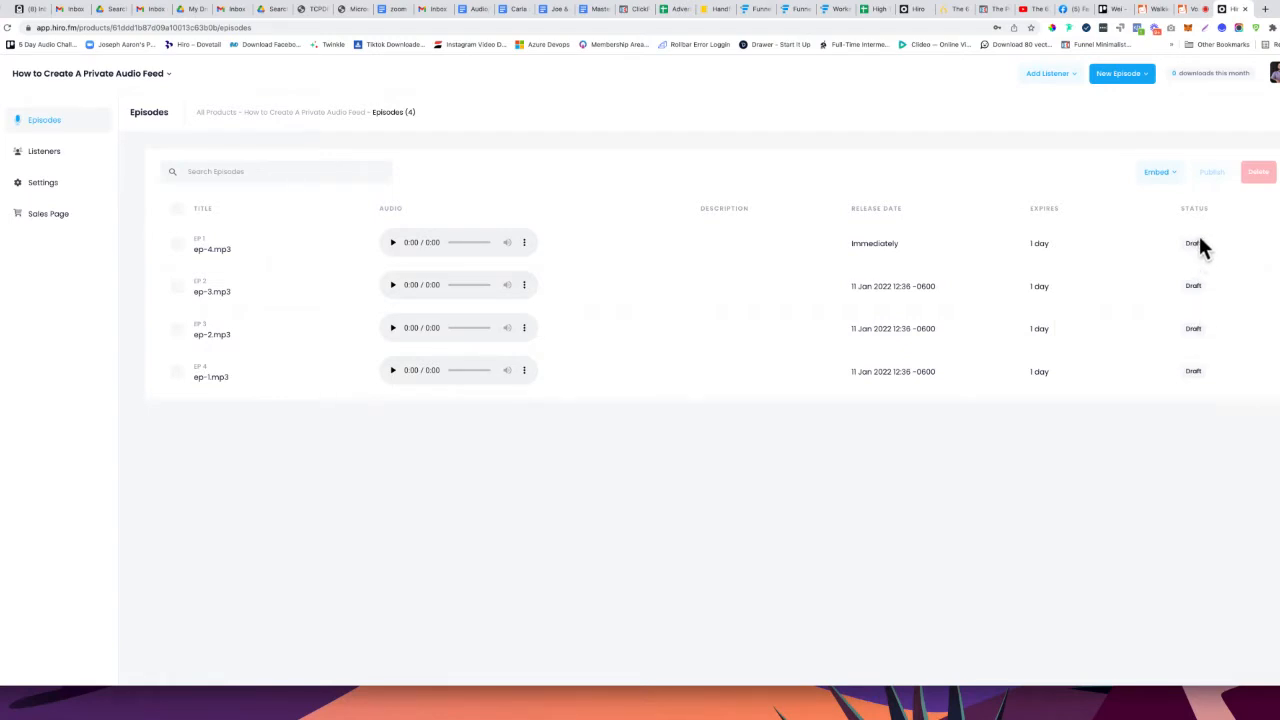
pyautogui.click(177, 212)
pyautogui.click(1213, 174)
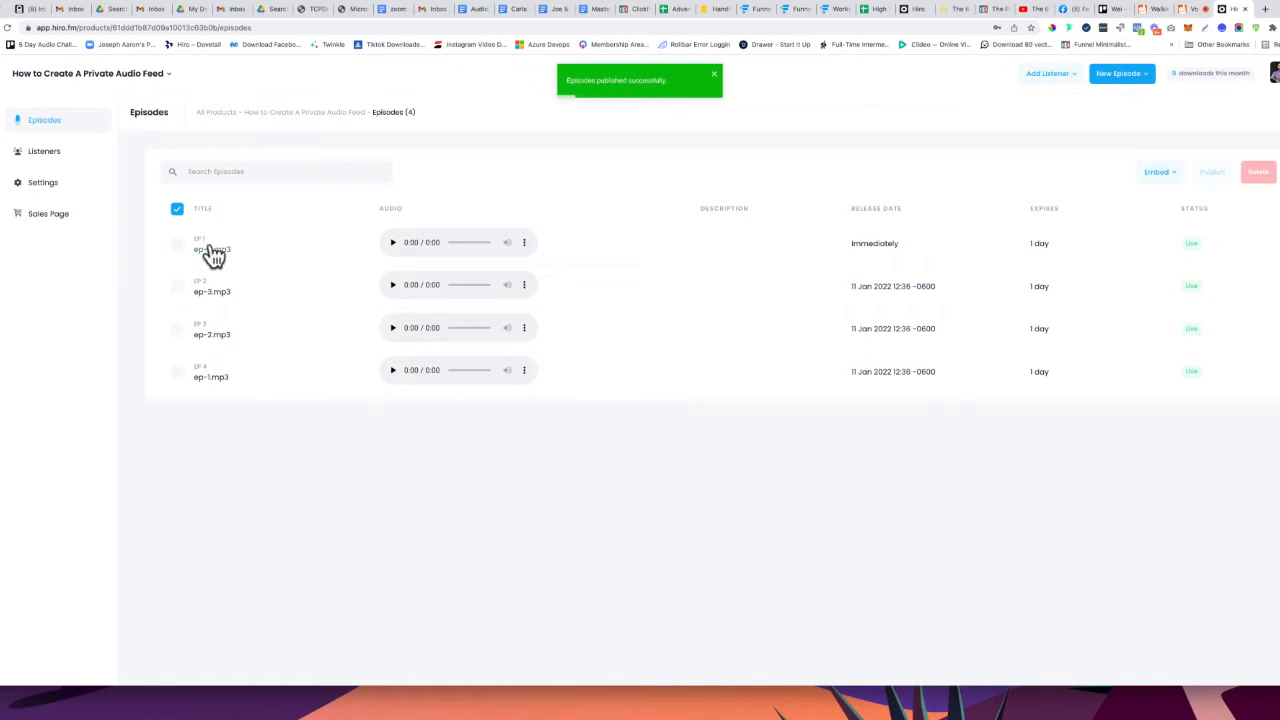
pyautogui.click(28, 153)
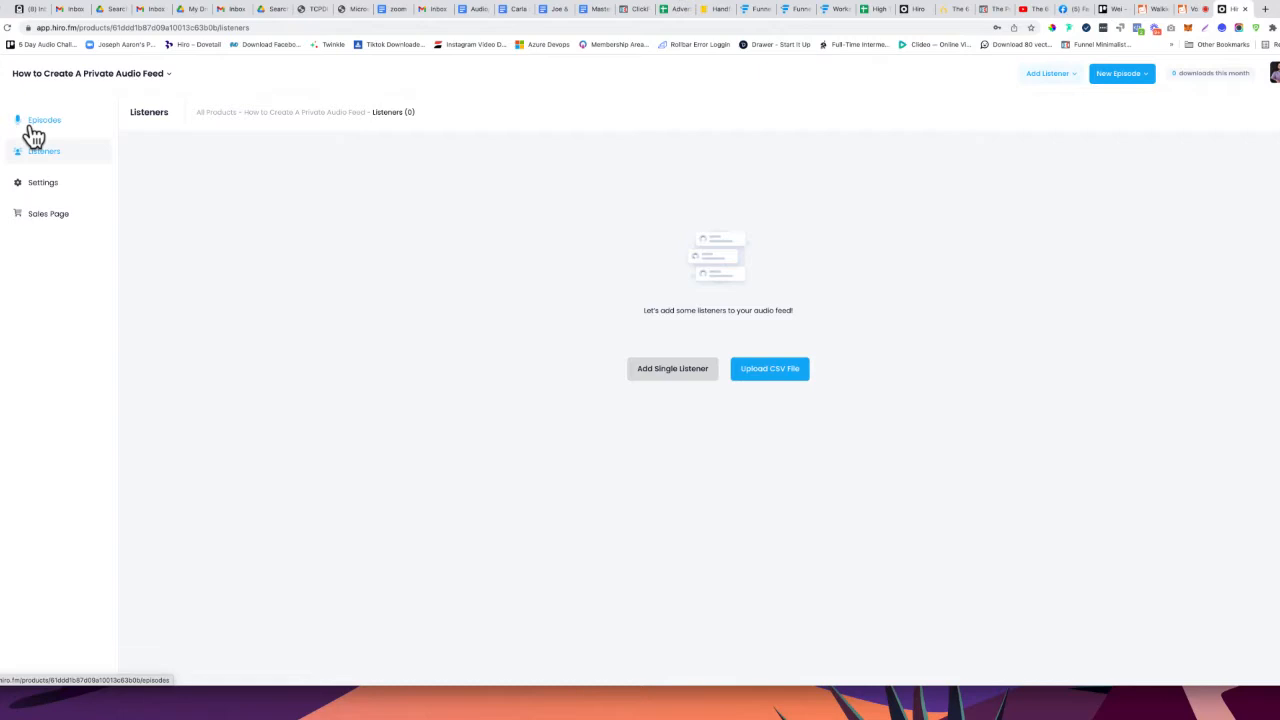
# Look over the Episodes, Listeners and Settings pages, then open the Add Single Listener form from Listeners
pyautogui.click(33, 128)
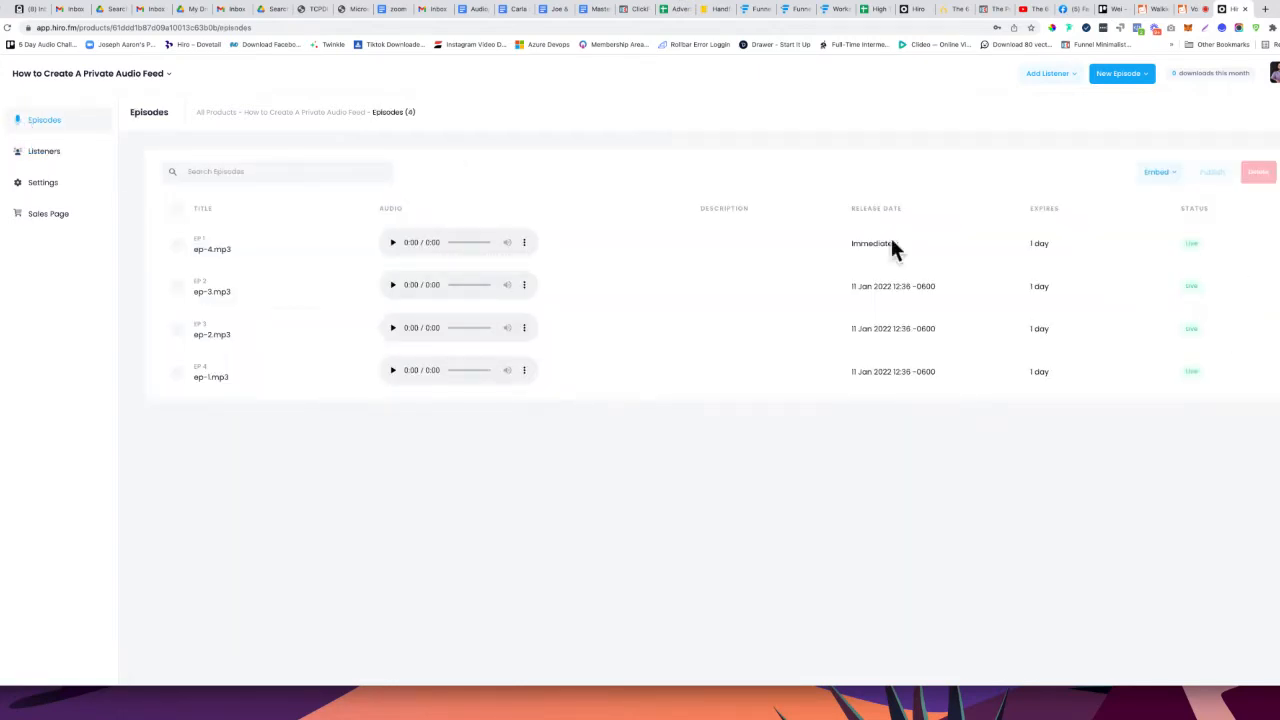
pyautogui.click(38, 157)
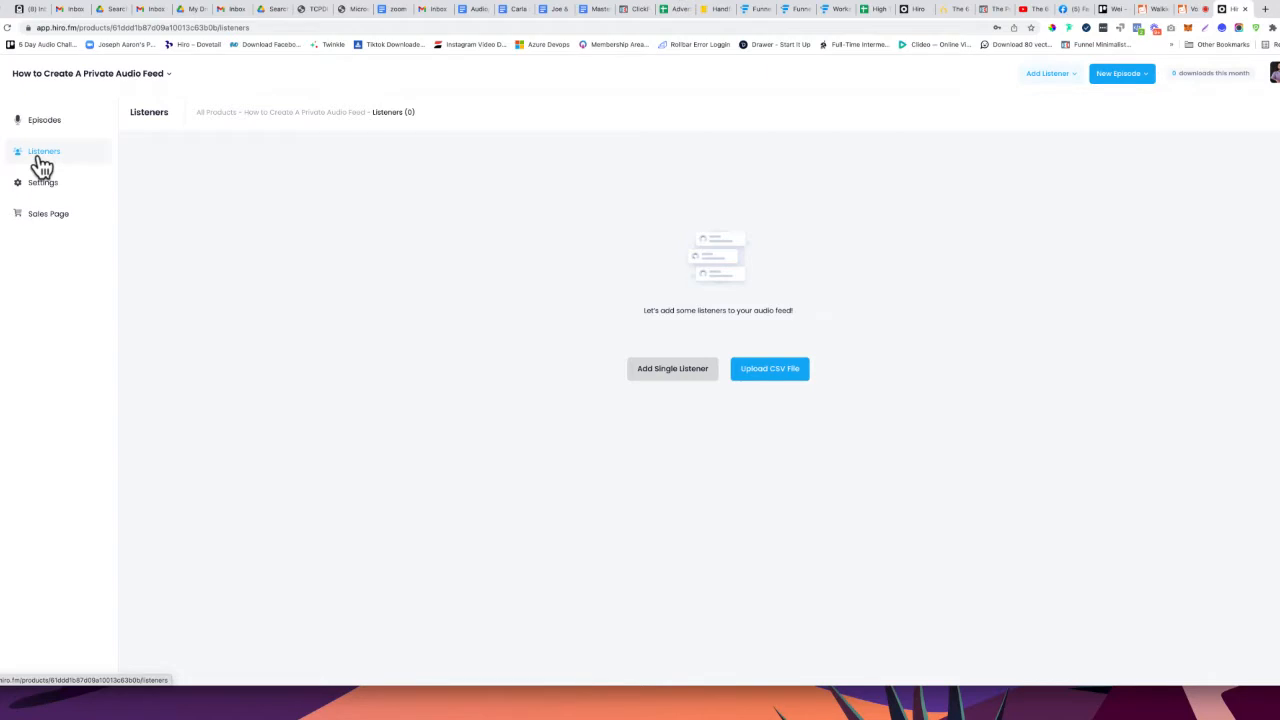
pyautogui.click(42, 124)
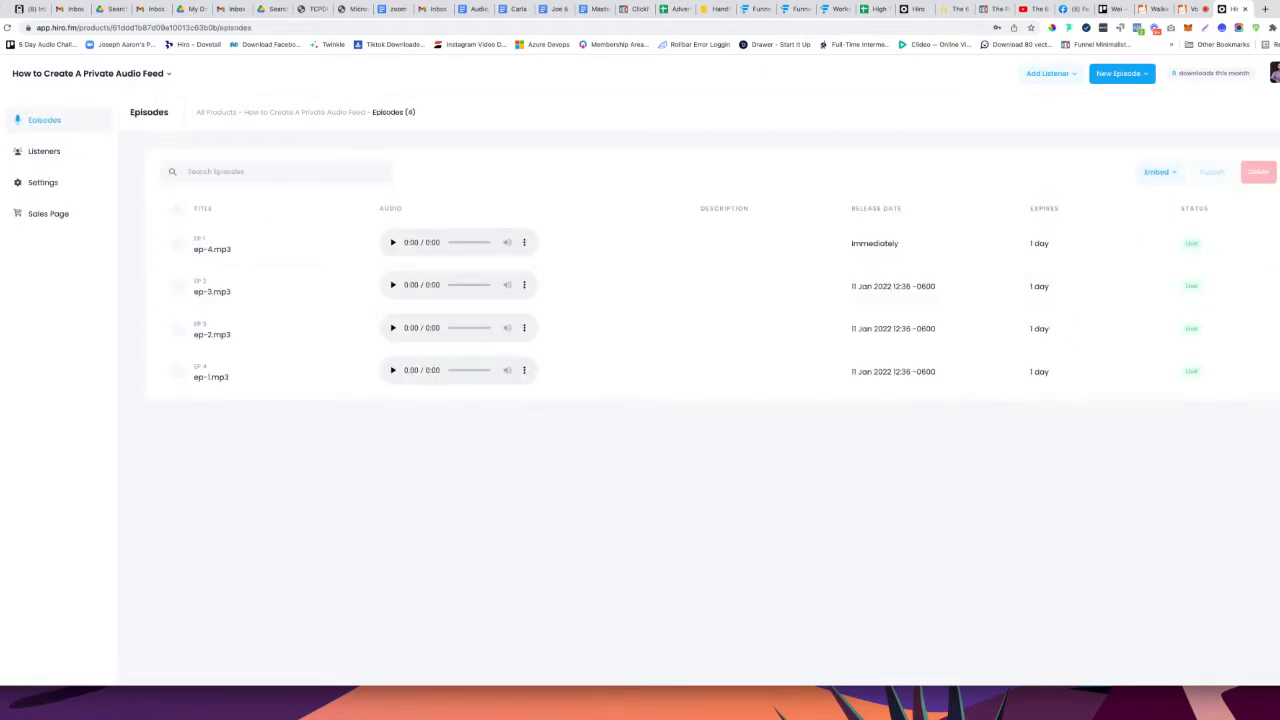
pyautogui.click(45, 185)
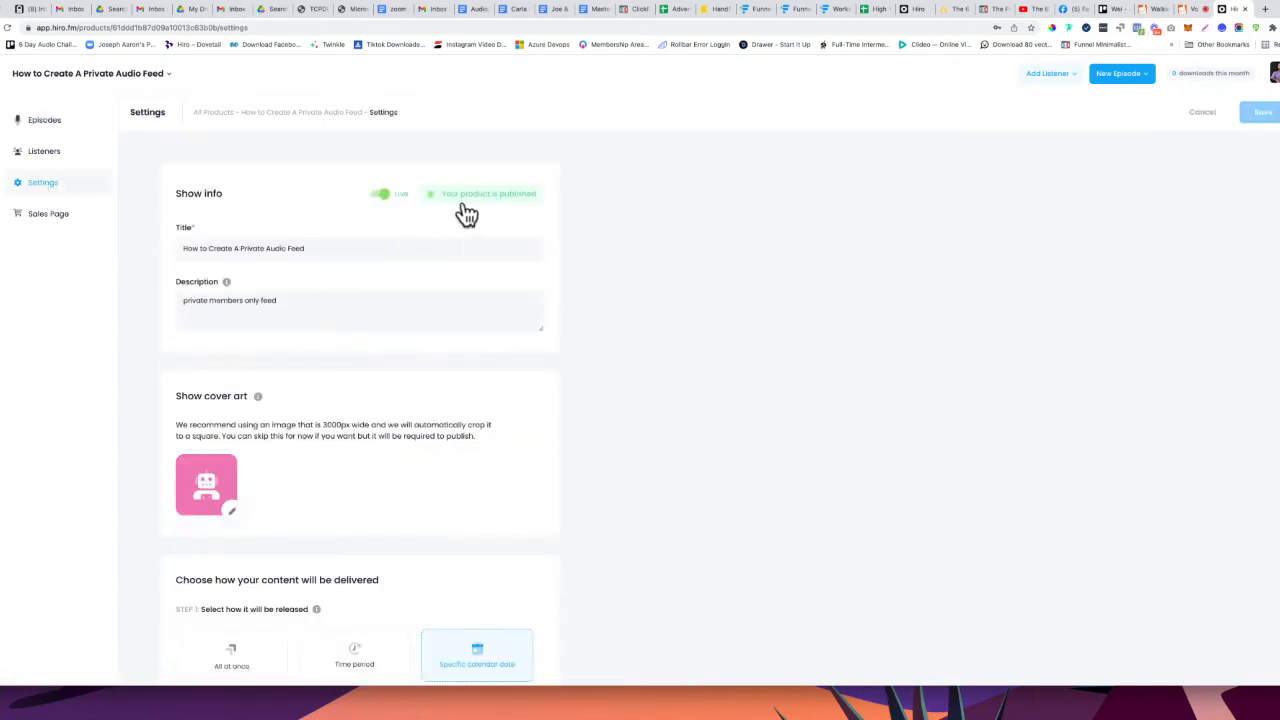
pyautogui.click(78, 164)
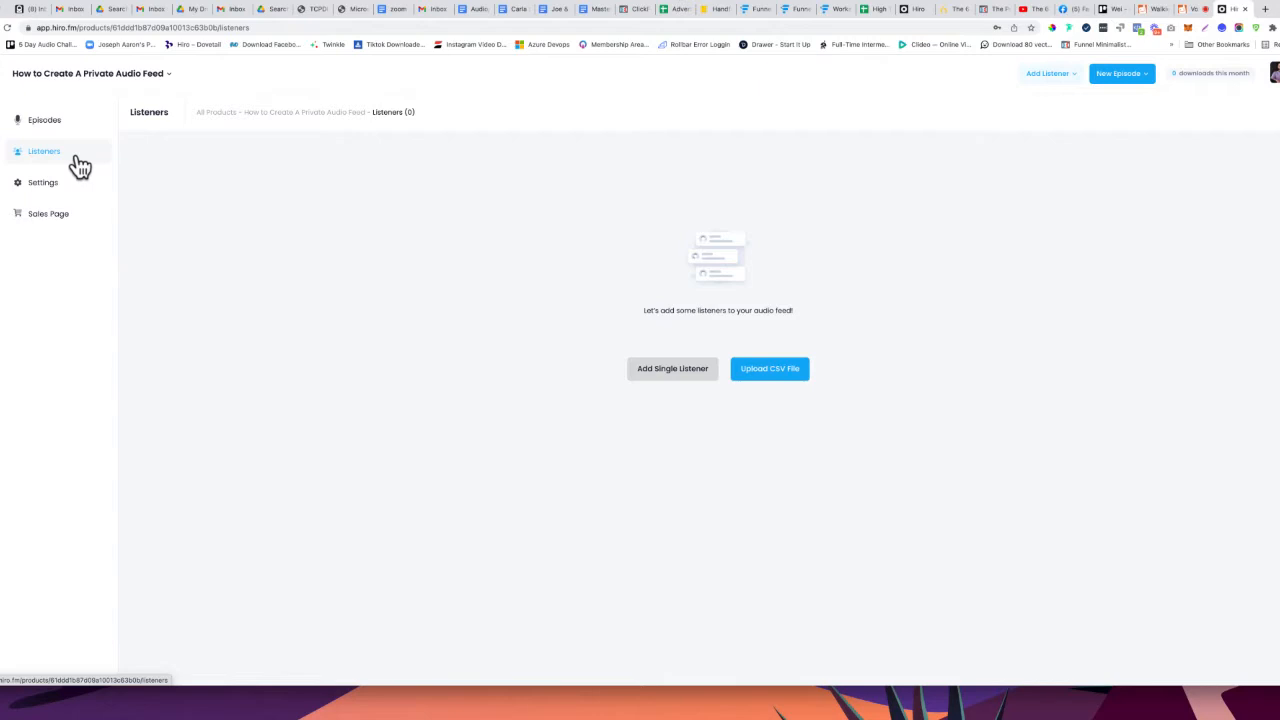
pyautogui.click(662, 383)
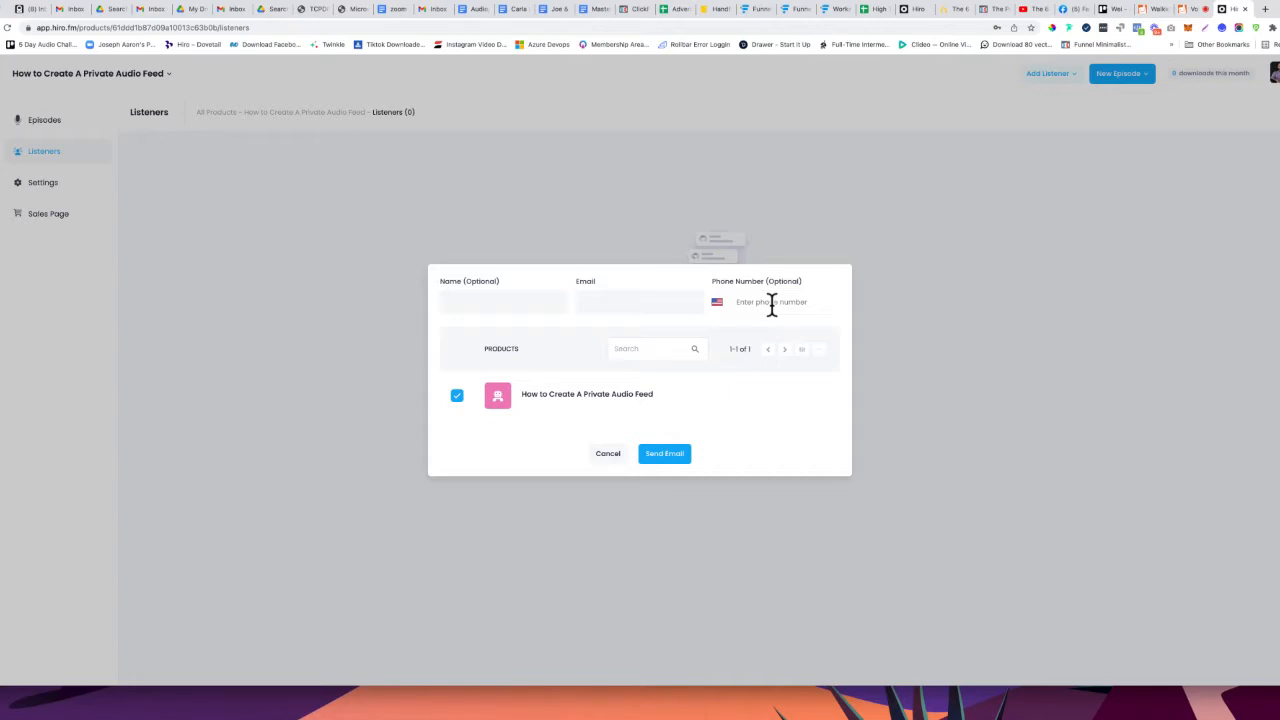
# Cancel the single-listener form, look at the CSV upload without uploading, and show the Add Listener options
pyautogui.click(608, 455)
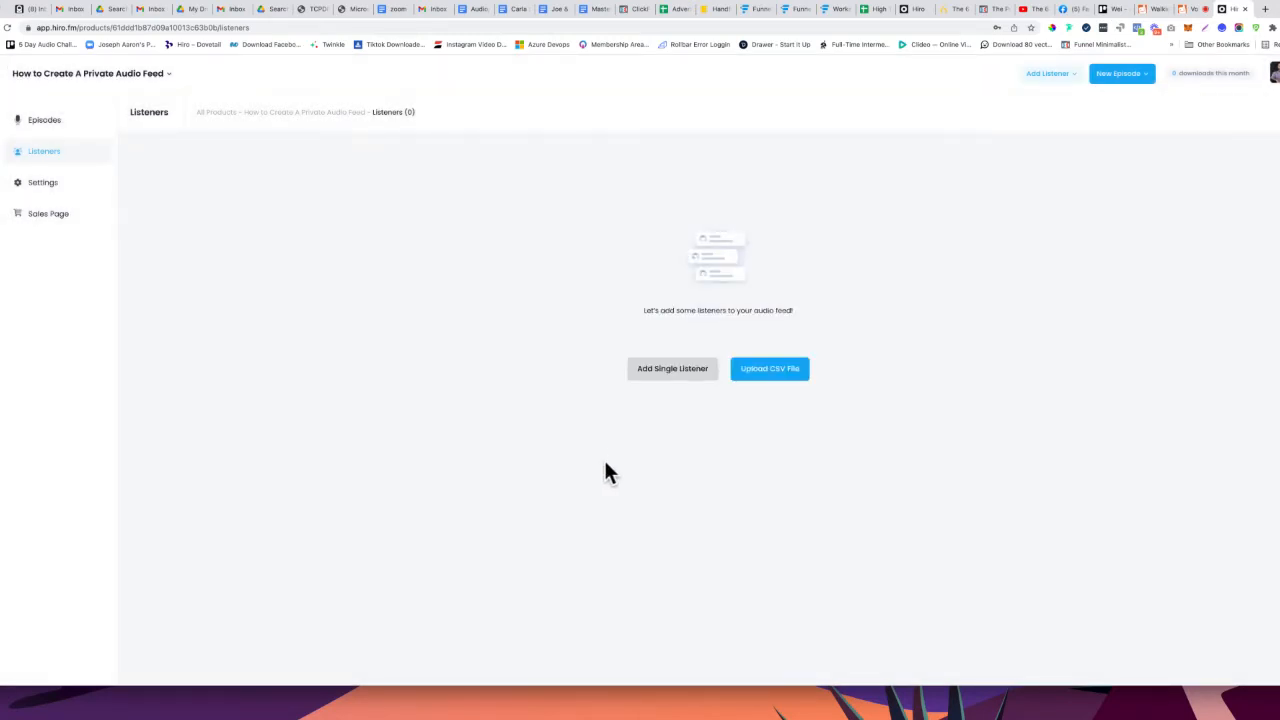
pyautogui.click(768, 396)
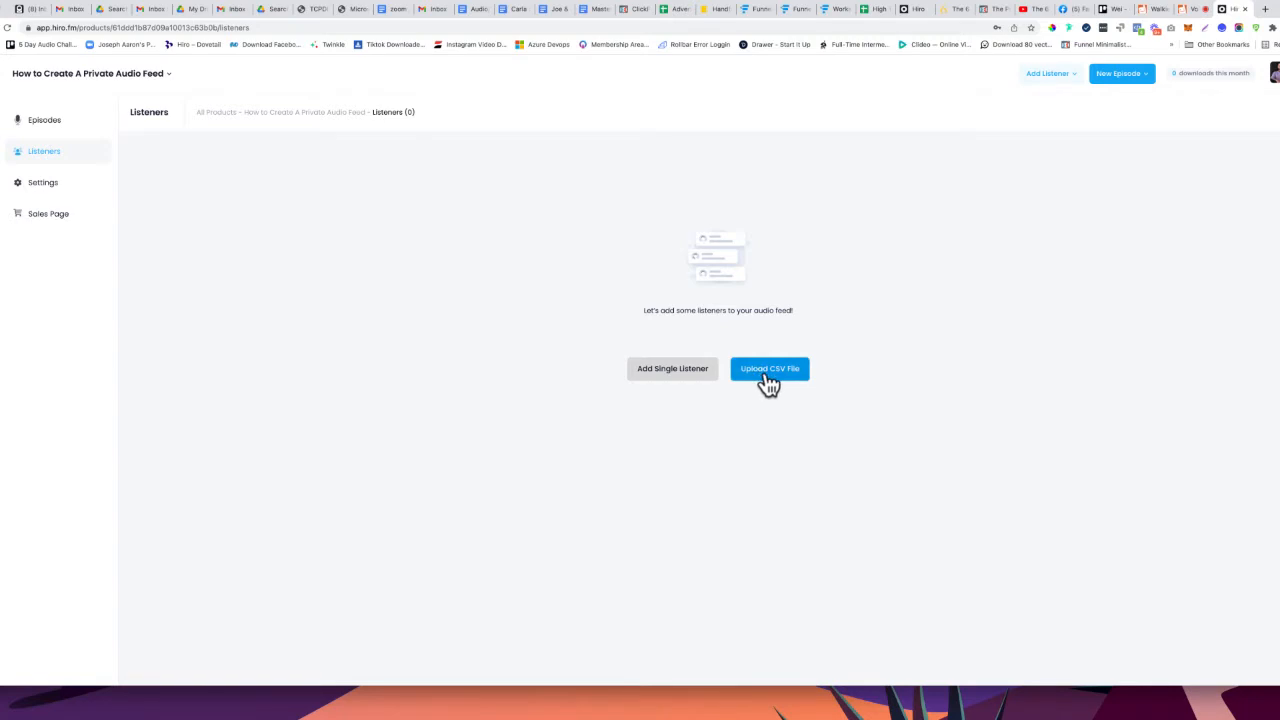
pyautogui.click(766, 380)
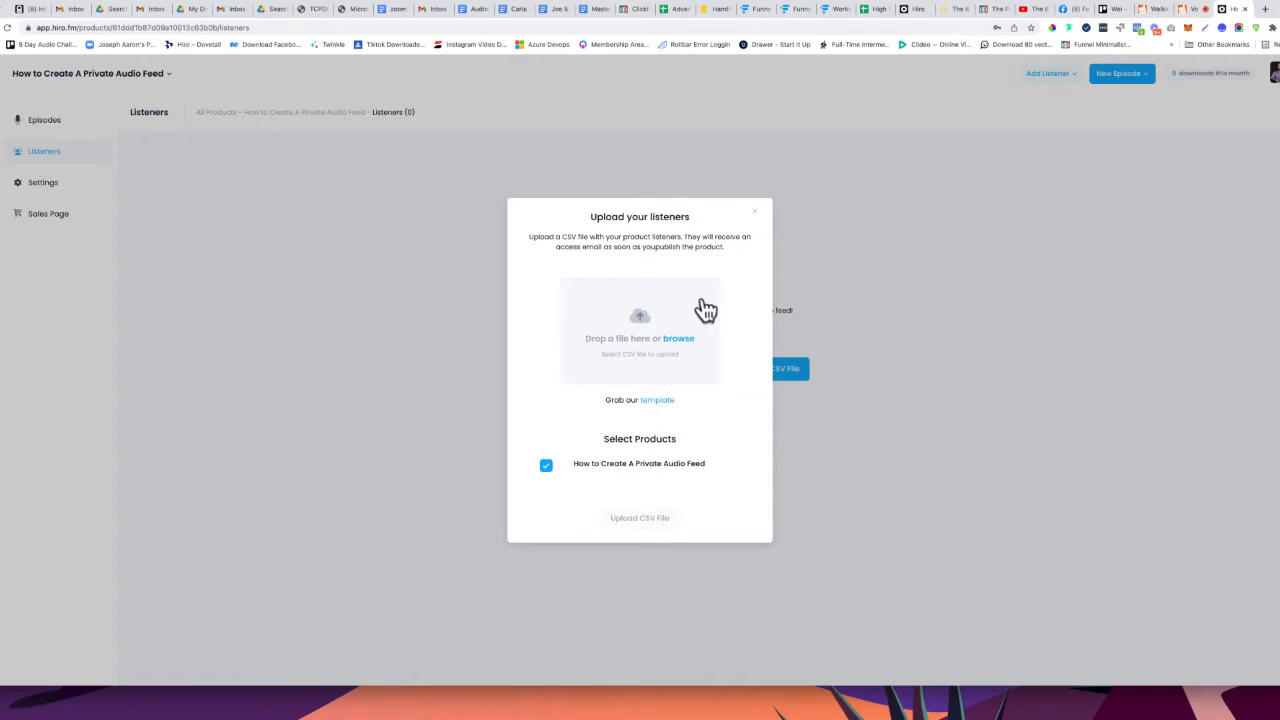
pyautogui.click(756, 216)
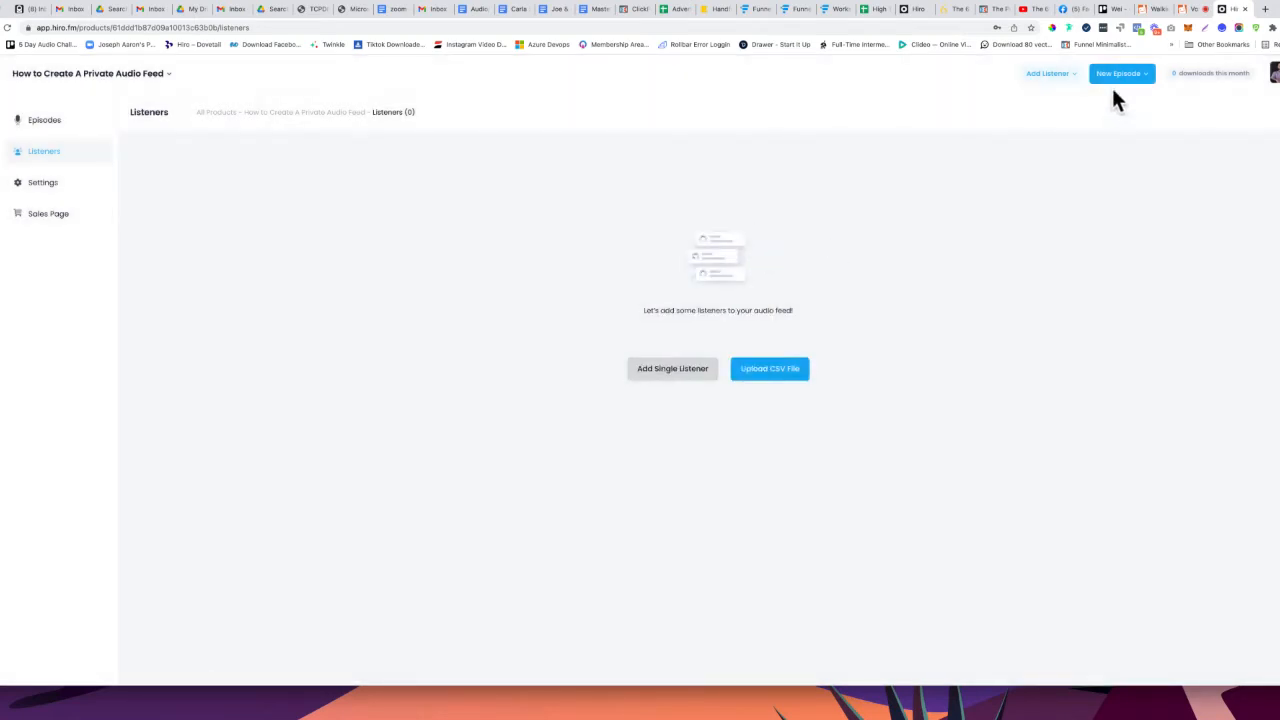
pyautogui.click(1064, 77)
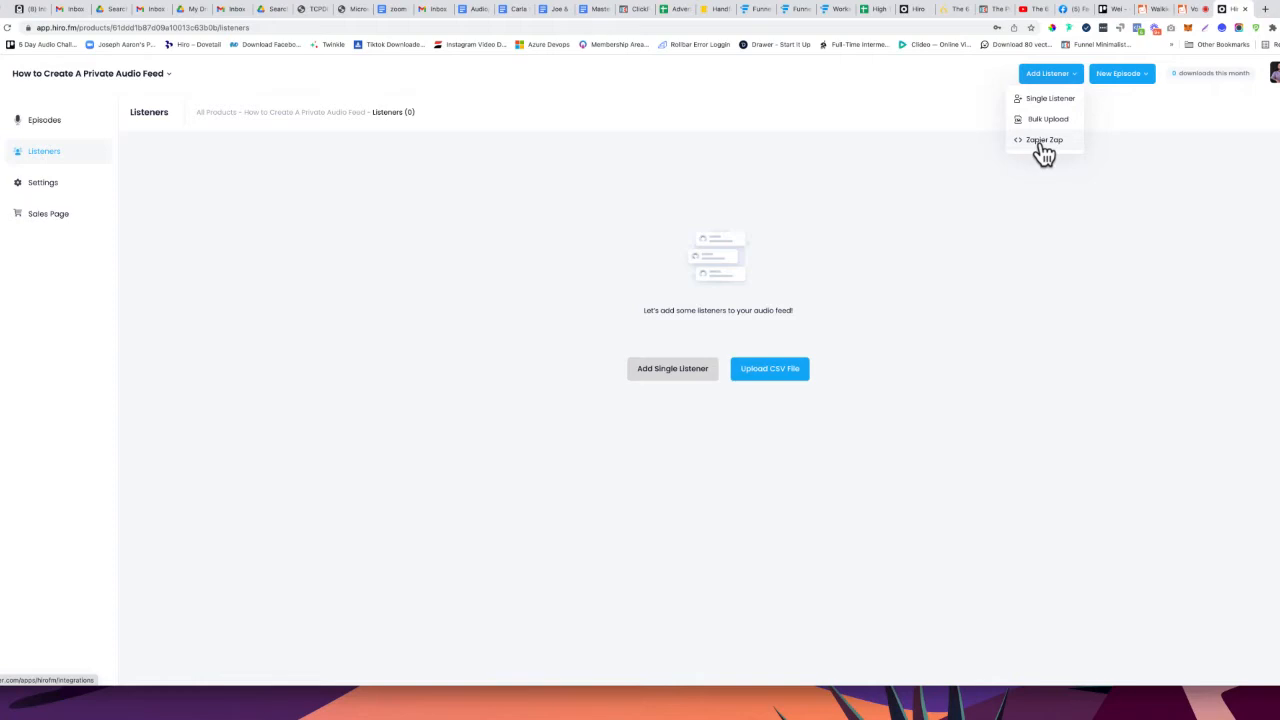
# Dismiss the Add Listener options and go to the feed's Sales Page settings
pyautogui.click(635, 209)
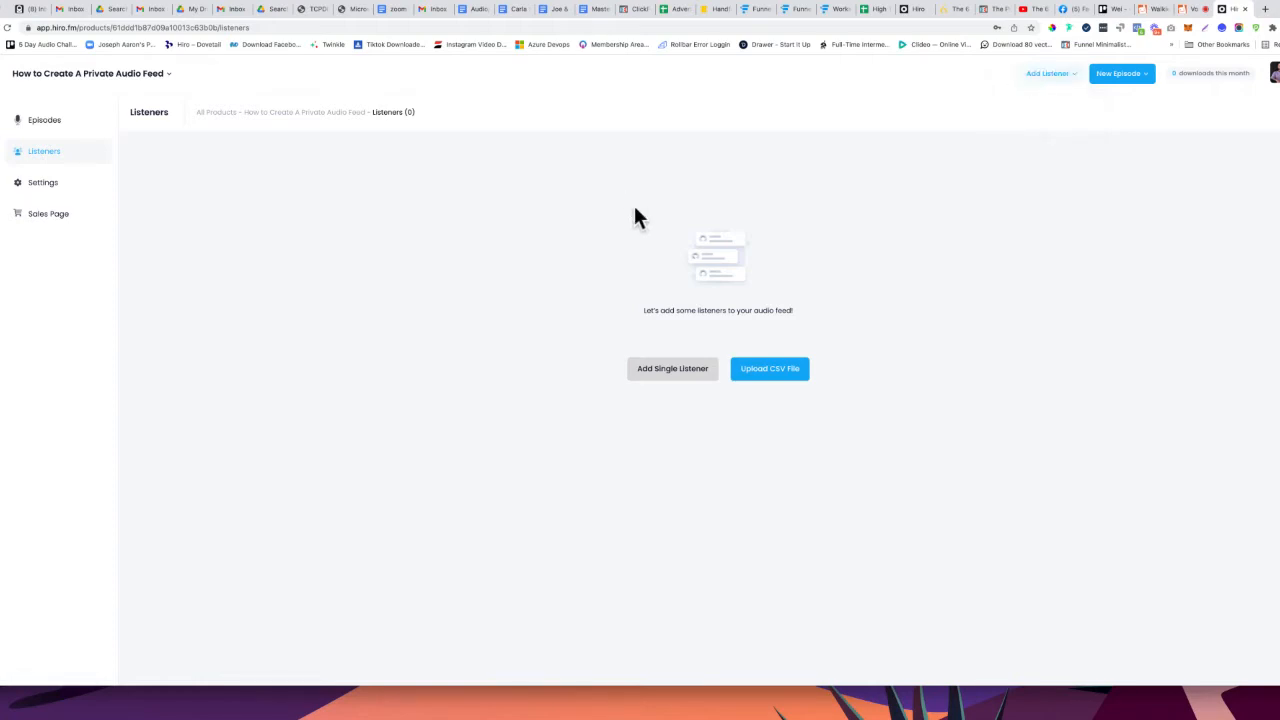
pyautogui.click(1072, 72)
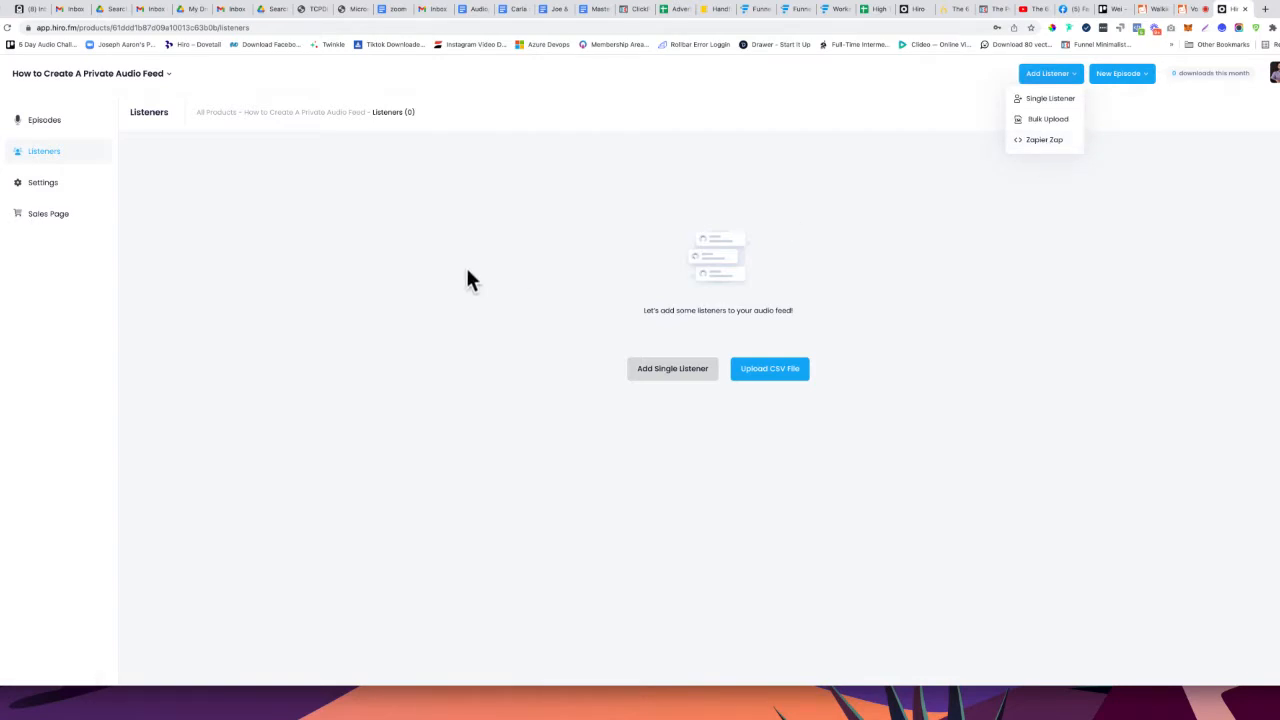
pyautogui.click(530, 252)
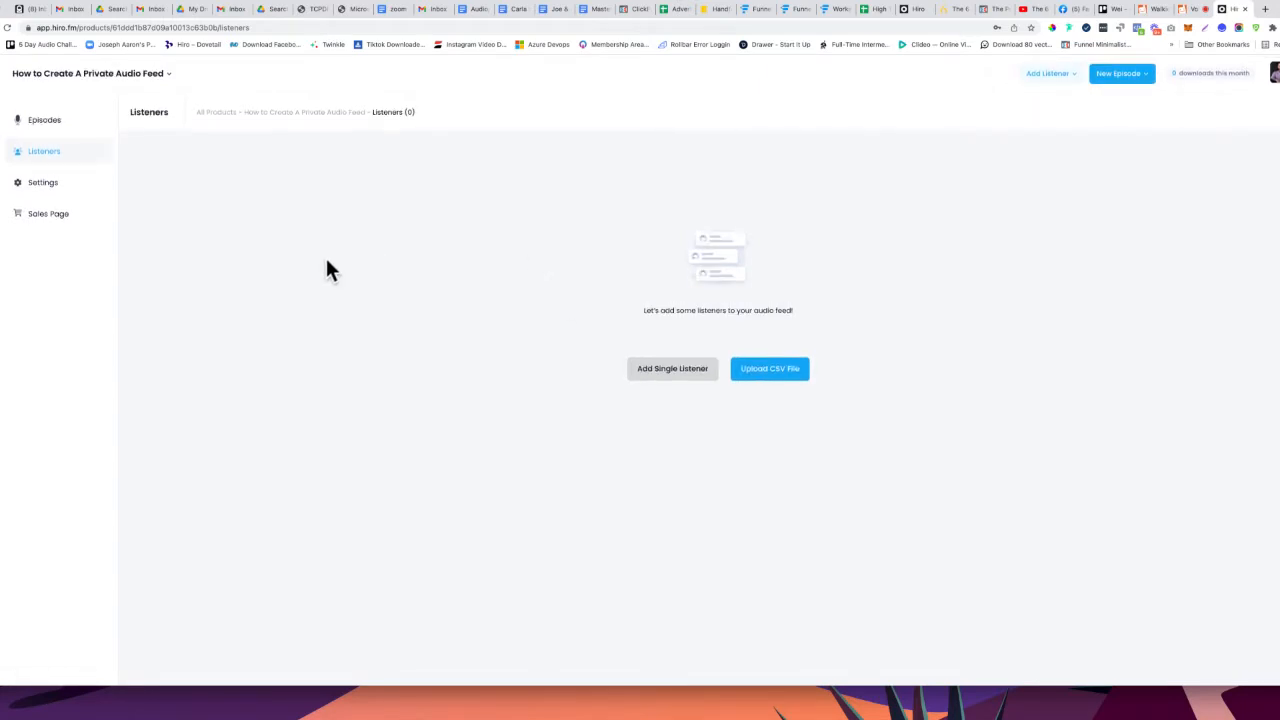
pyautogui.click(48, 214)
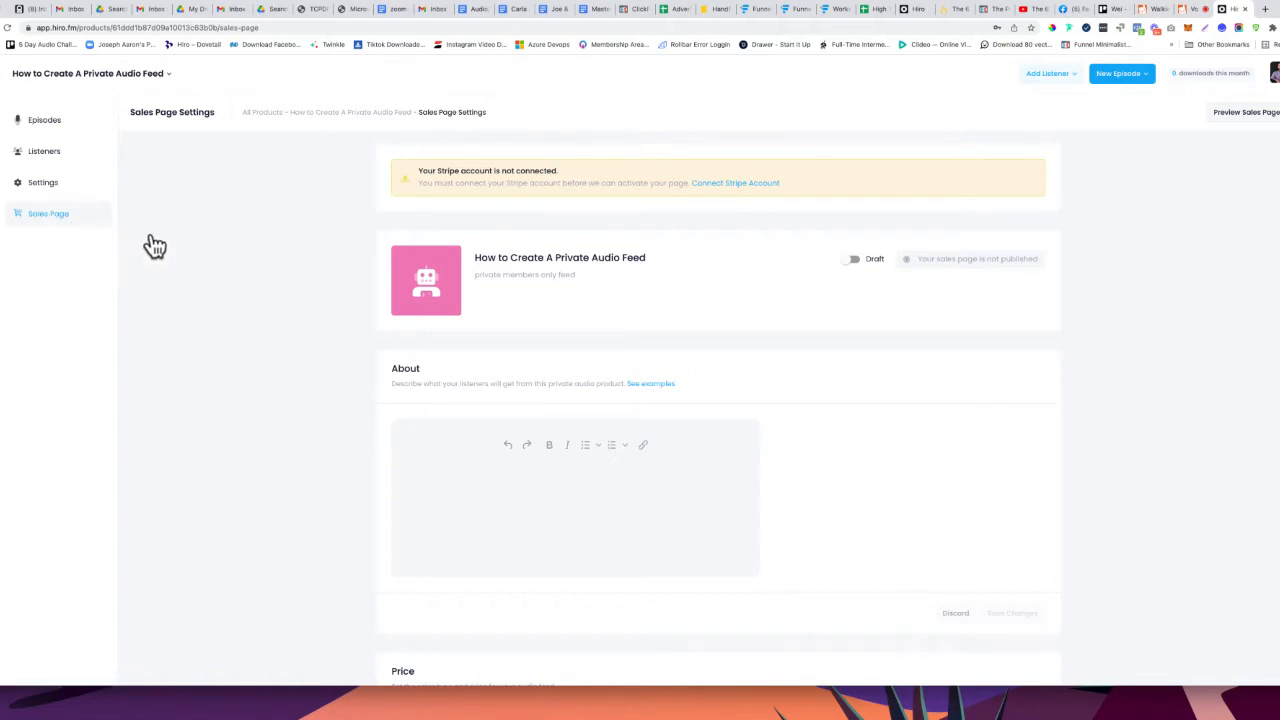
pyautogui.scroll(-1, 150, 245)
pyautogui.scroll(-1, 153, 245)
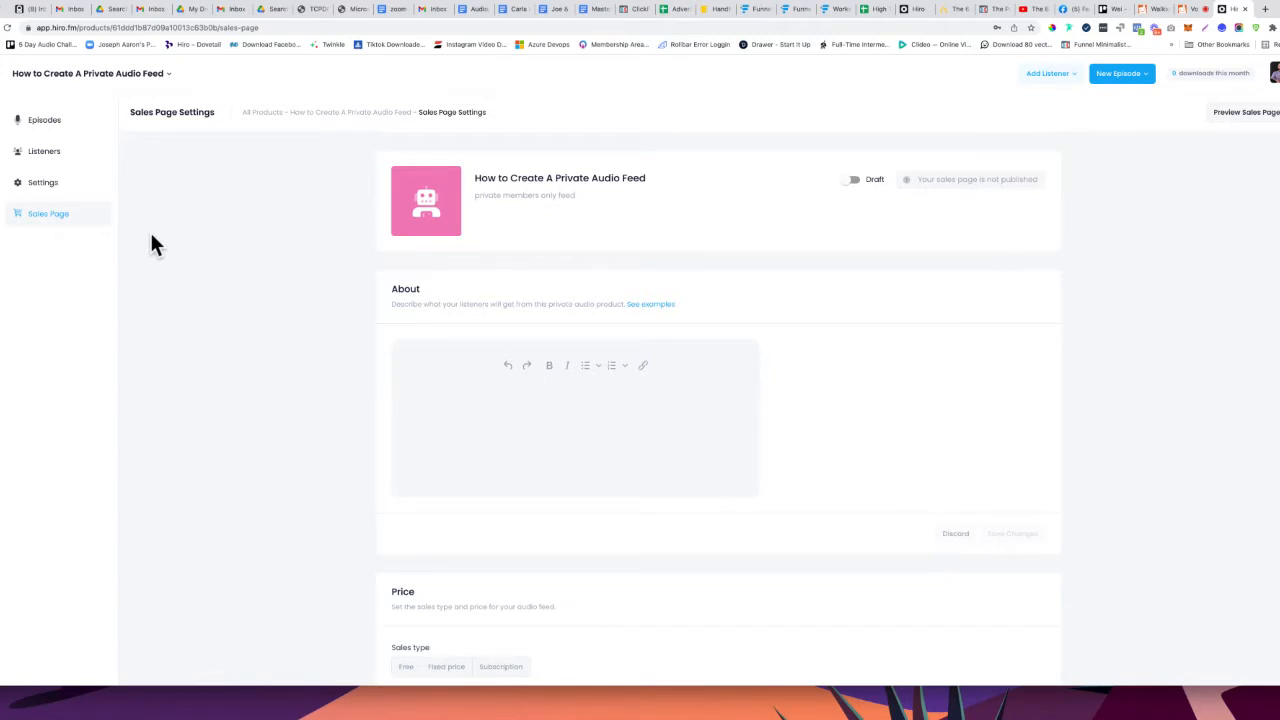
pyautogui.scroll(1, 152, 236)
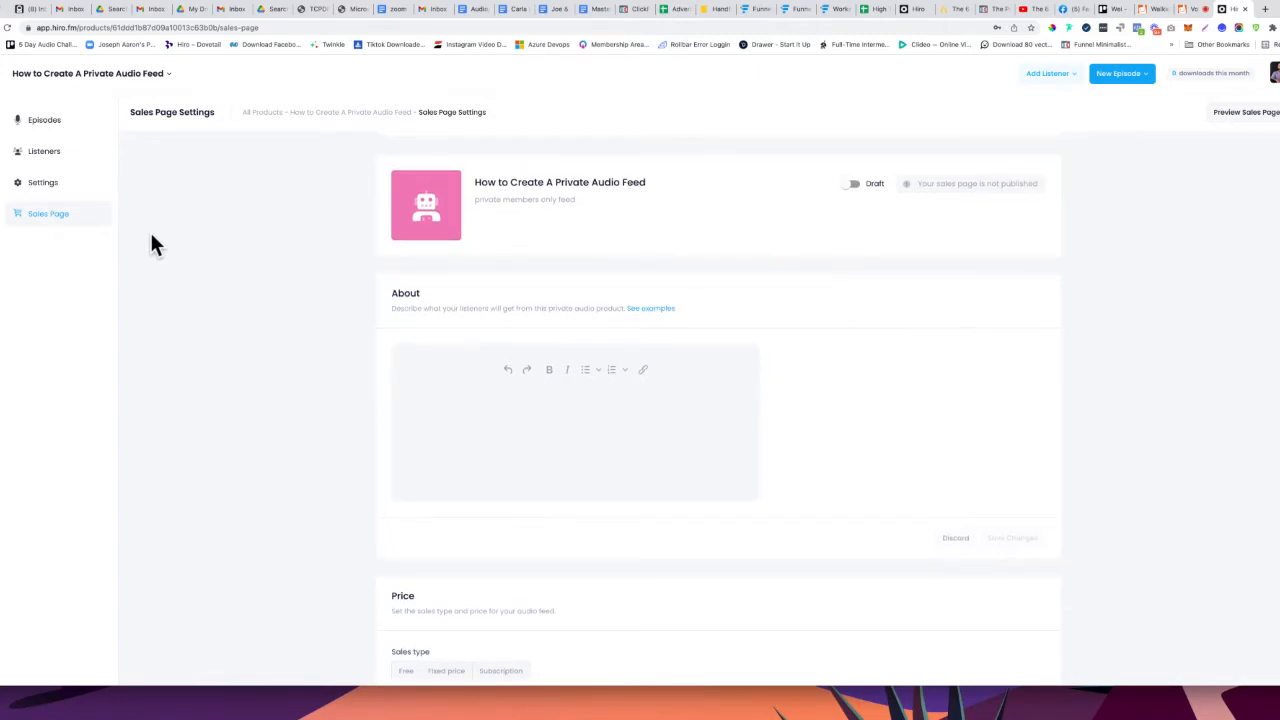
pyautogui.scroll(1, 153, 245)
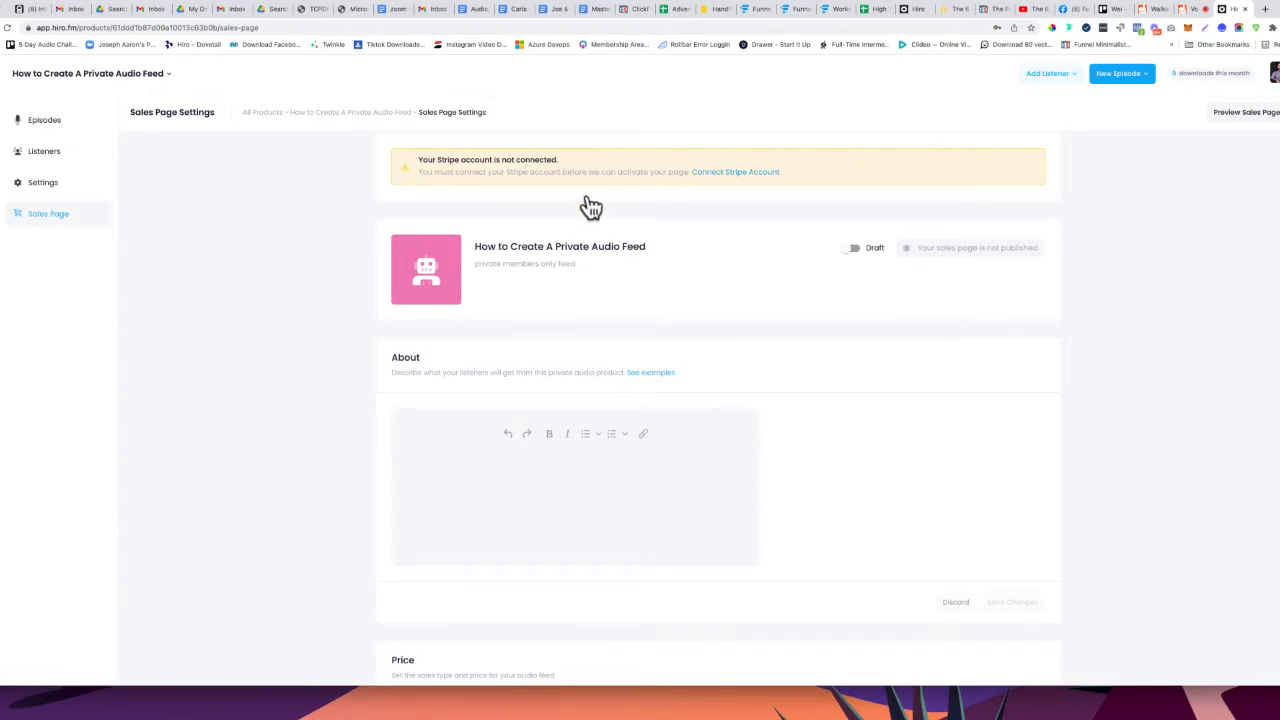
pyautogui.scroll(-1, 588, 200)
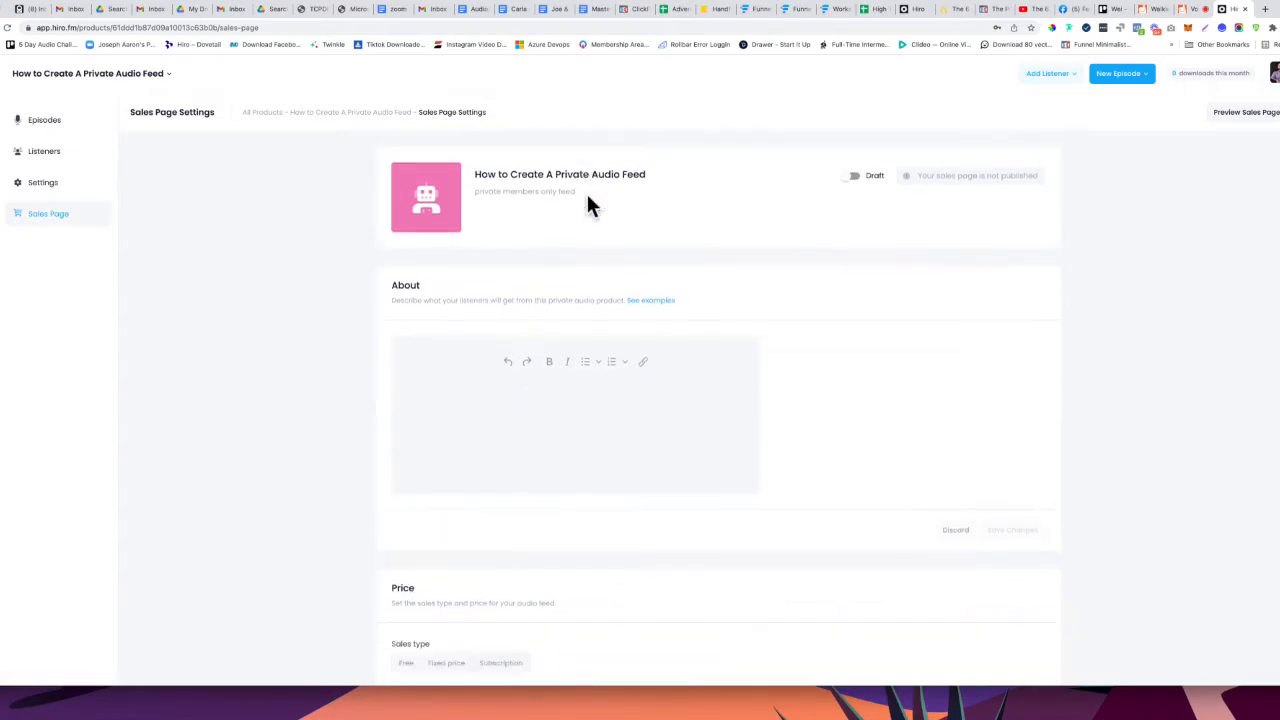
pyautogui.scroll(-2, 588, 200)
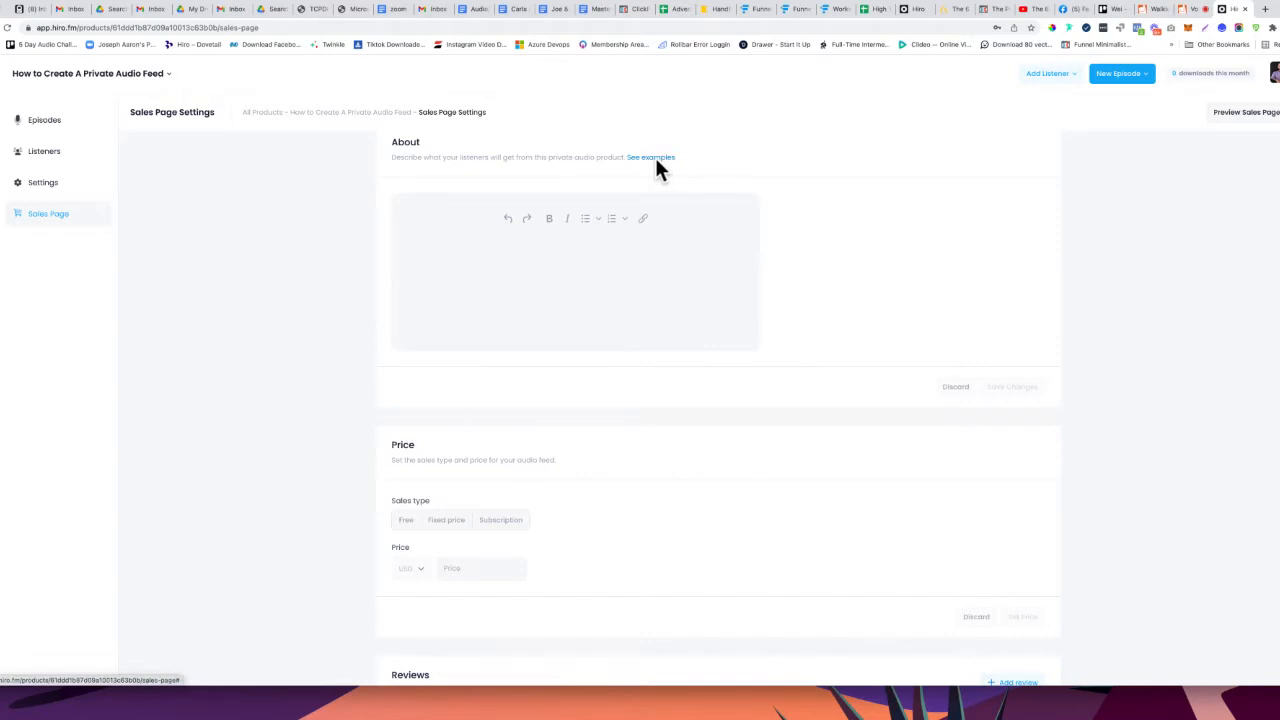
# Fill the About section with the second example description from the examples list
pyautogui.click(654, 157)
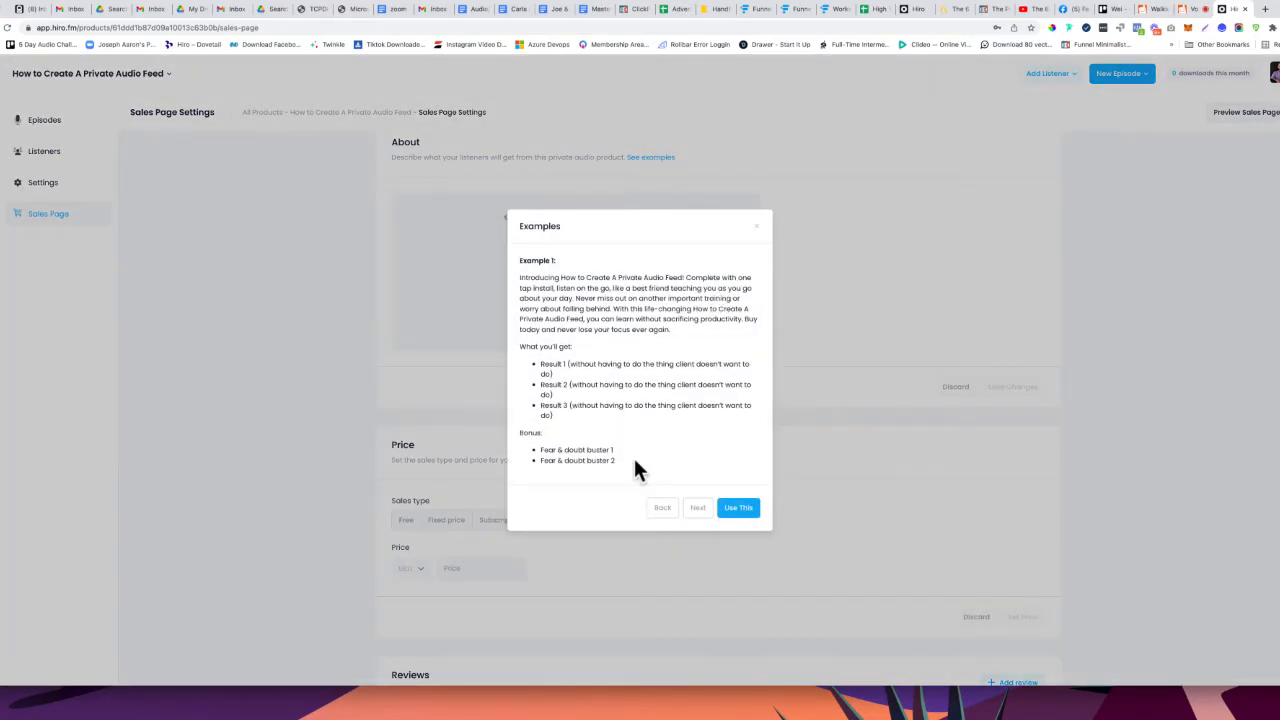
pyautogui.click(699, 508)
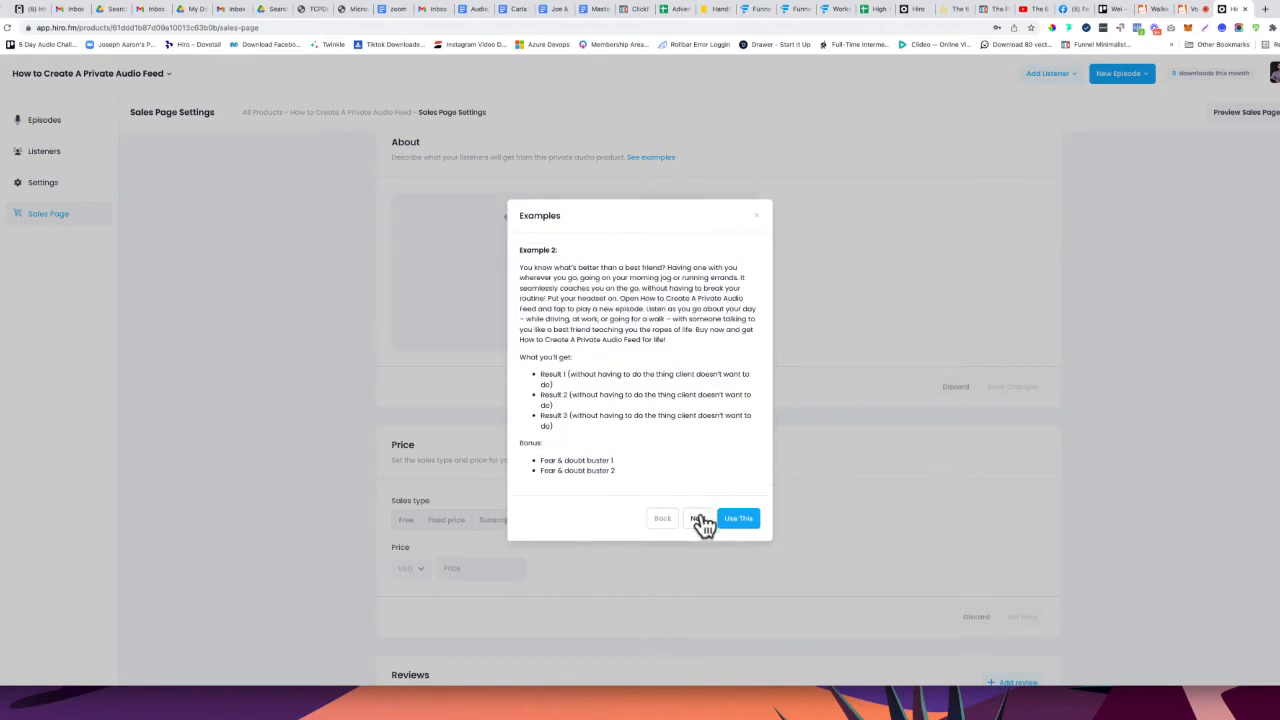
pyautogui.moveTo(620, 298); pyautogui.dragTo(745, 299)
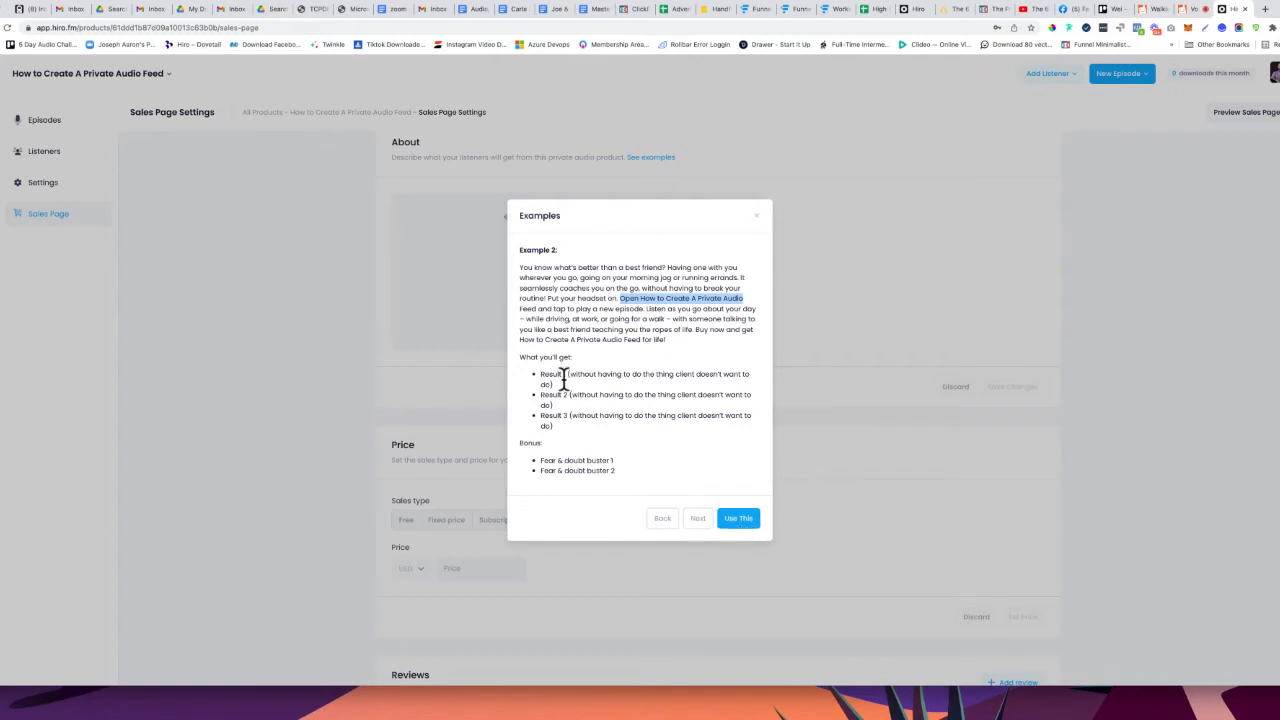
pyautogui.click(738, 518)
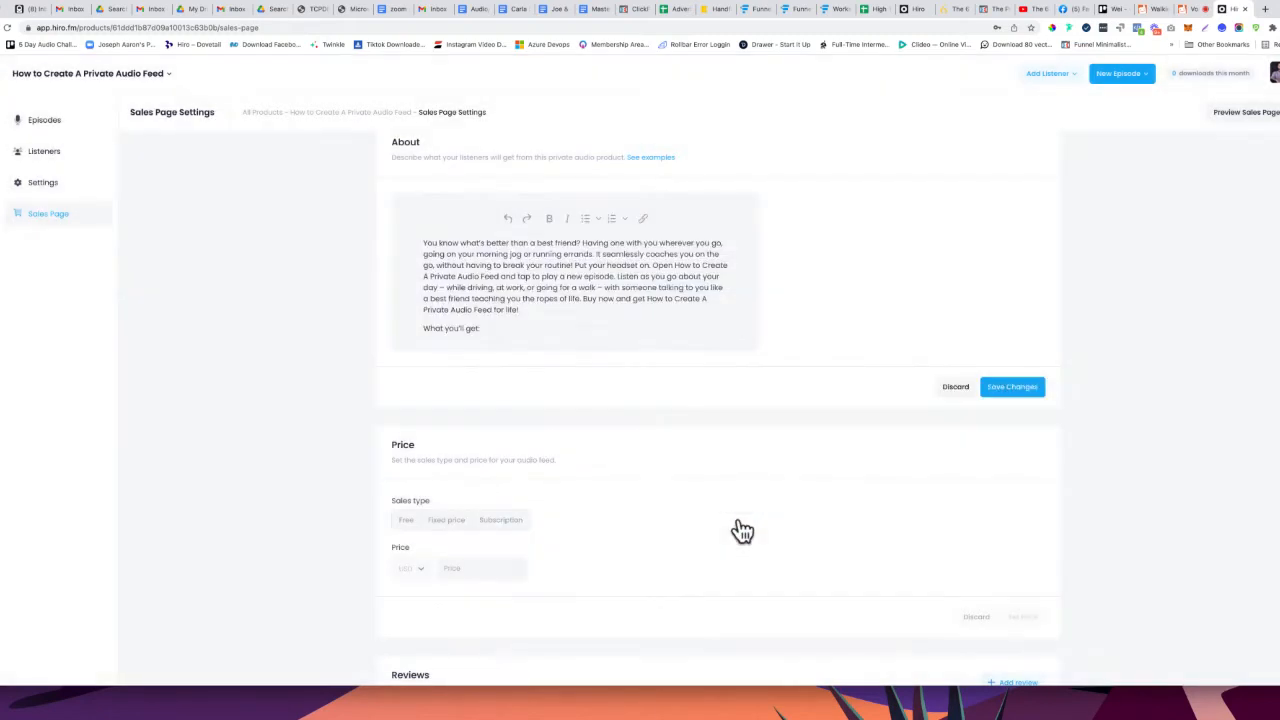
pyautogui.scroll(-2, 530, 295)
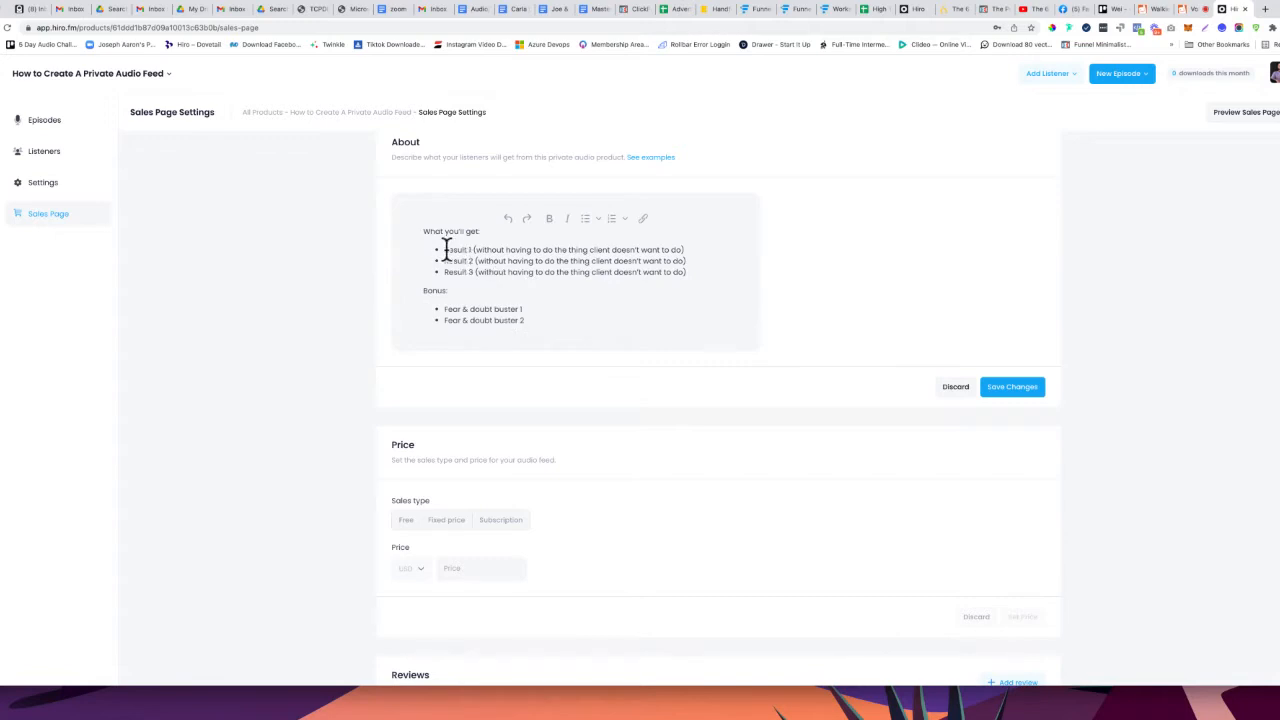
# Make the Result 1 bullet bold and save the About description
pyautogui.moveTo(440, 249); pyautogui.dragTo(688, 251)
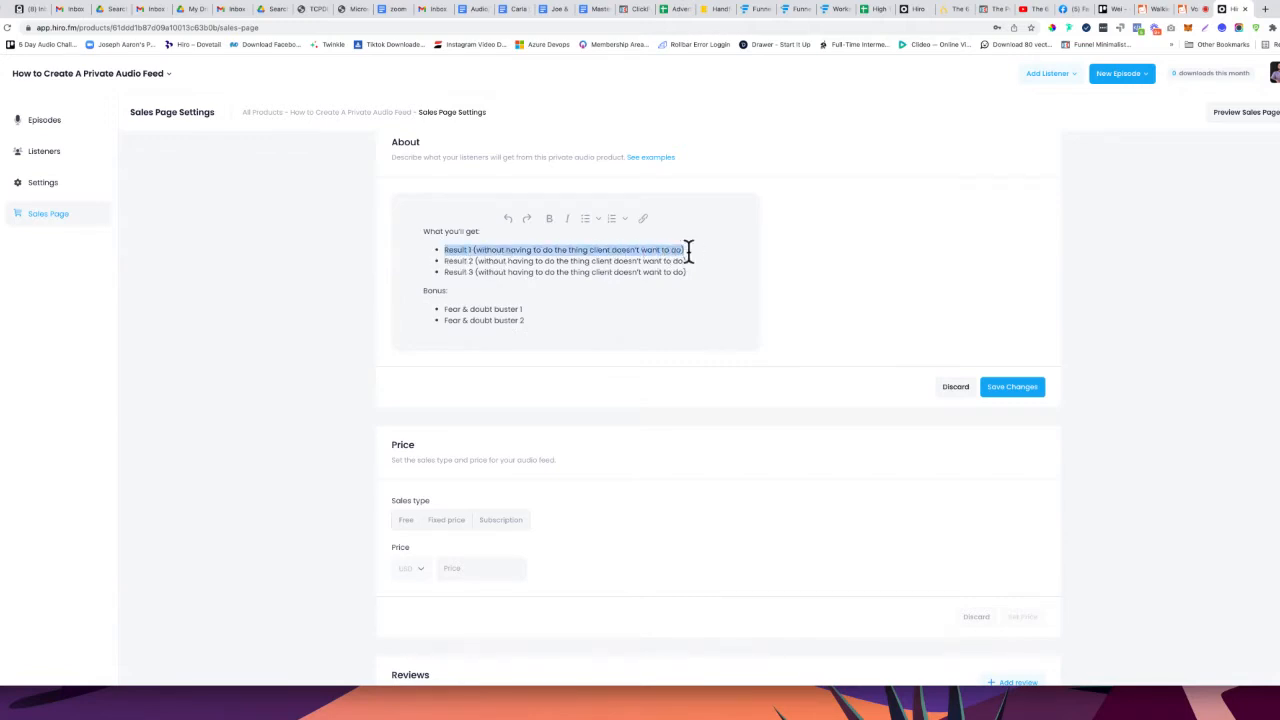
pyautogui.click(549, 218)
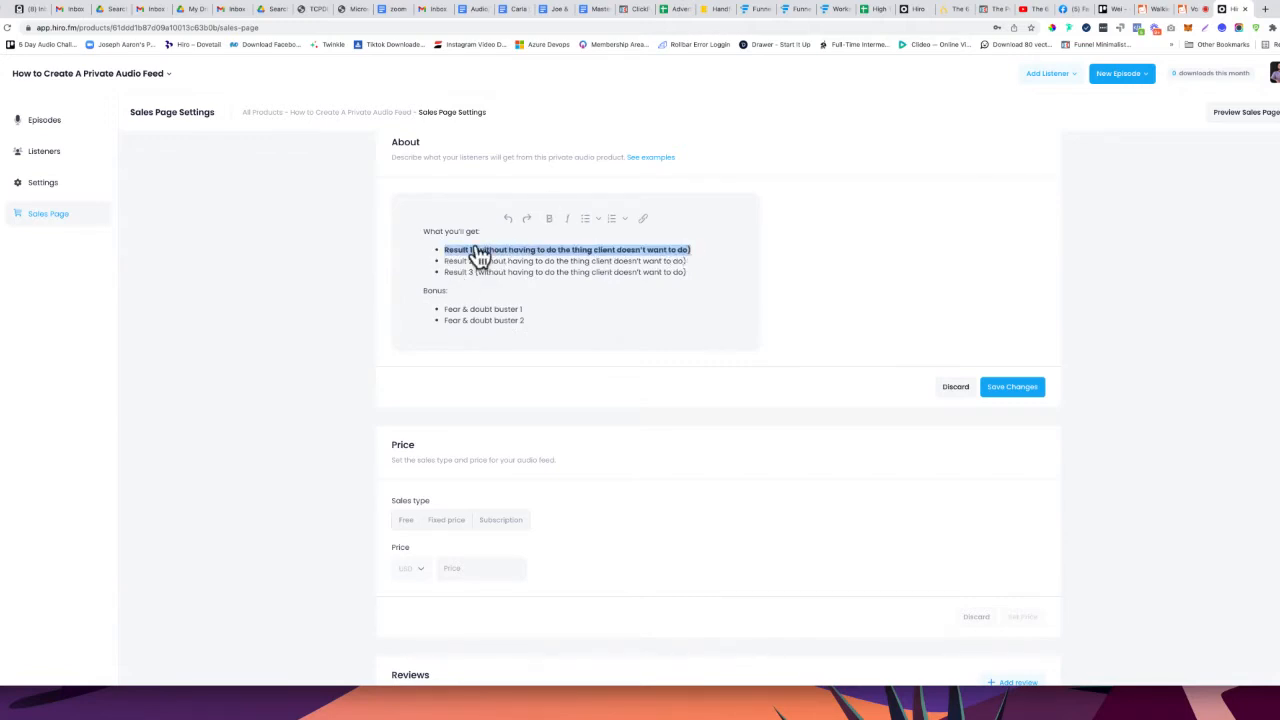
pyautogui.click(510, 298)
pyautogui.click(1012, 386)
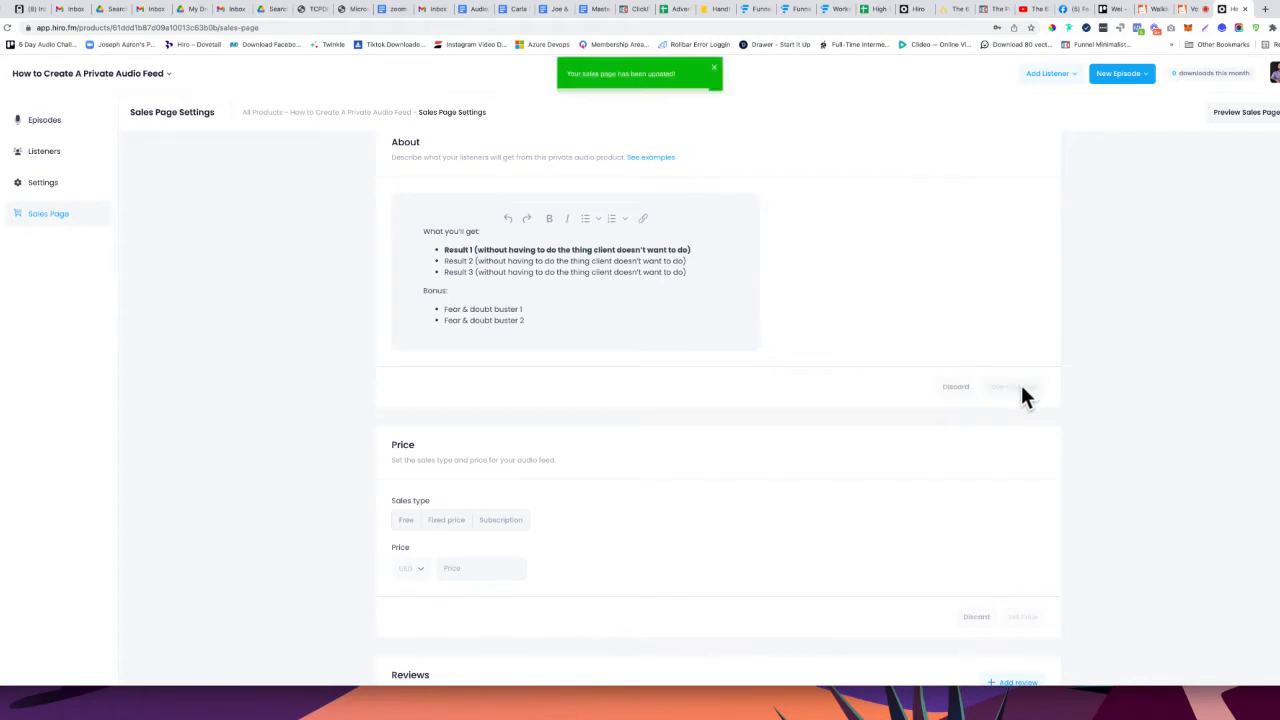
pyautogui.scroll(-5, 606, 360)
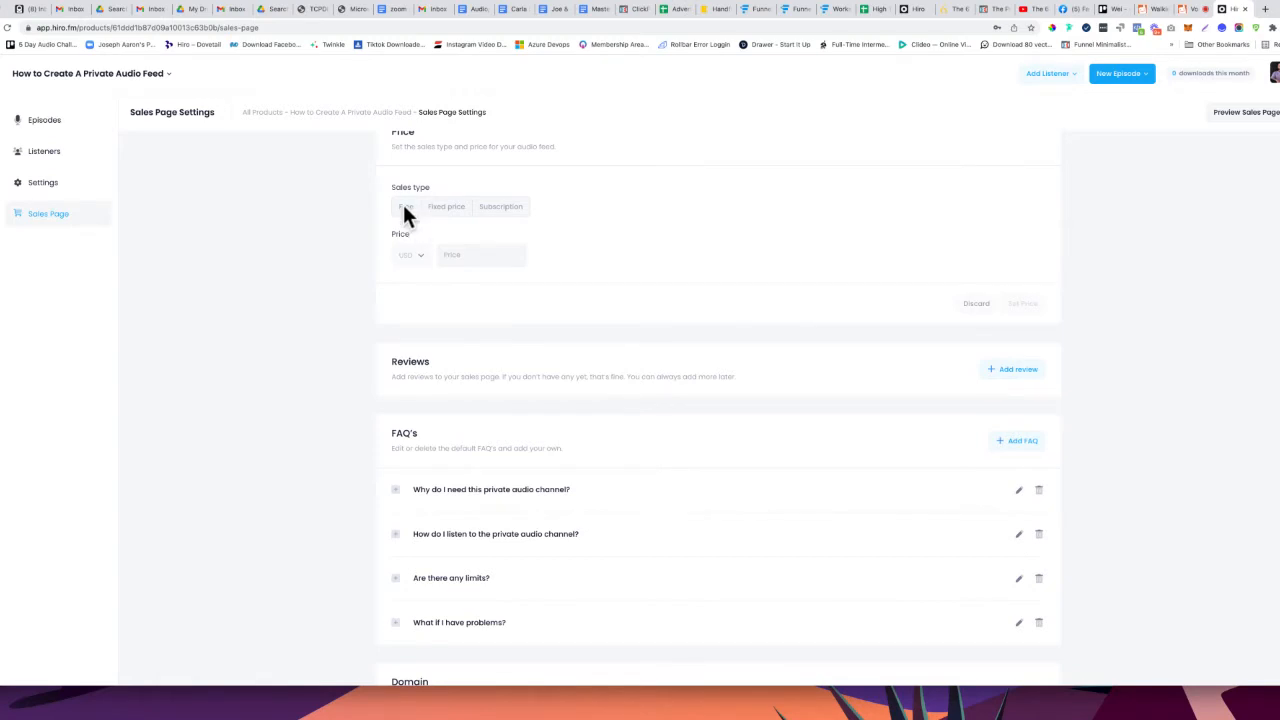
# Choose Free as the sales type (USD 0) and save the price
pyautogui.click(405, 210)
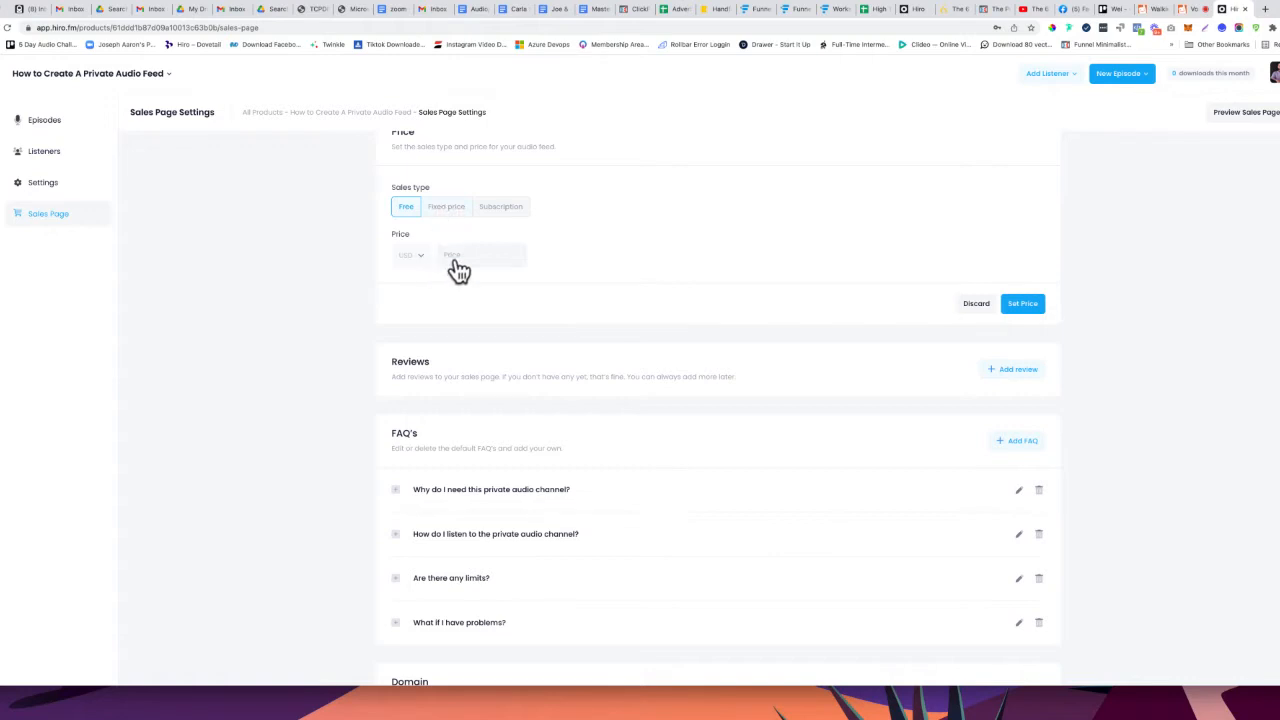
pyautogui.click(1024, 303)
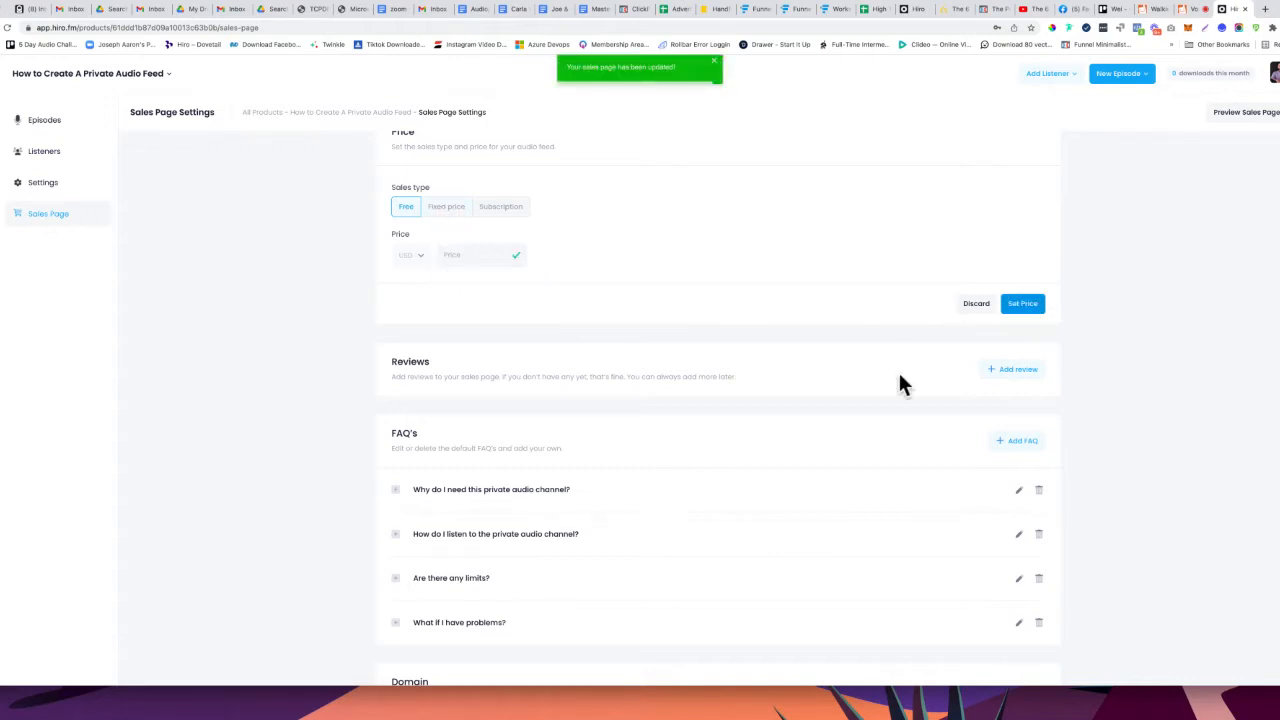
pyautogui.scroll(-2, 844, 390)
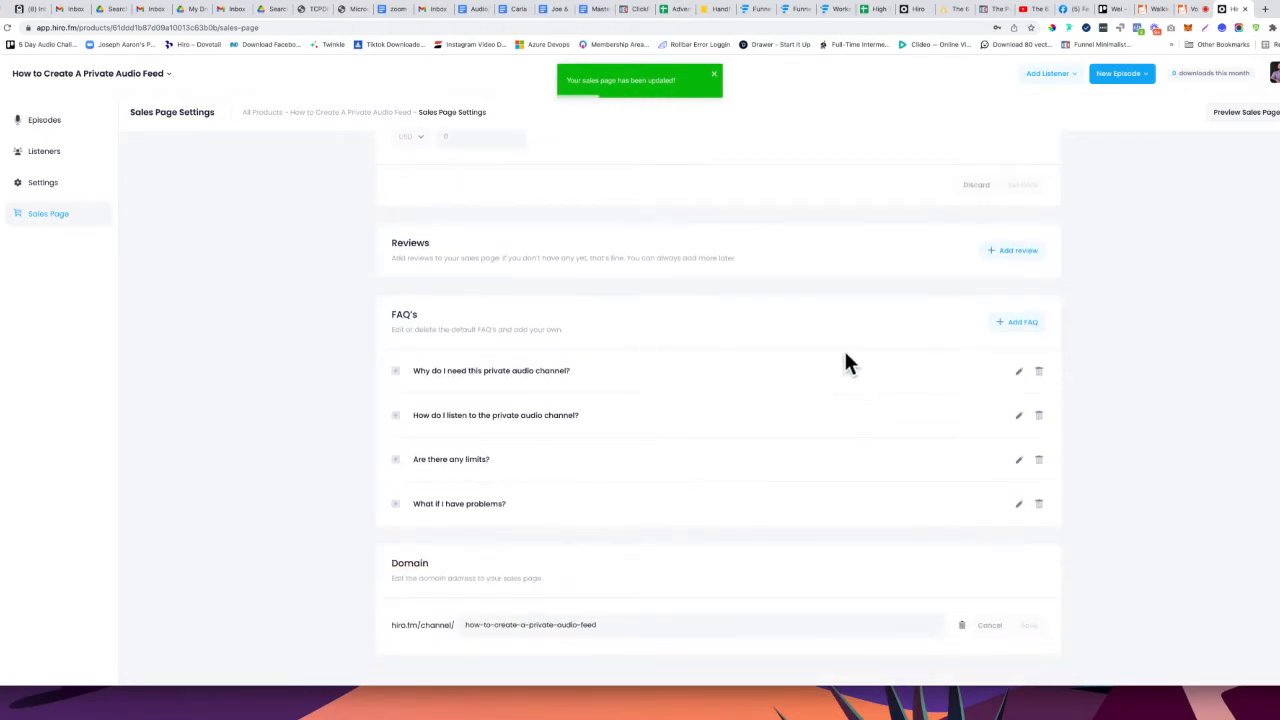
# Add a five-star review with the reviewer's name and the text 'This one is the best!'
pyautogui.click(1014, 255)
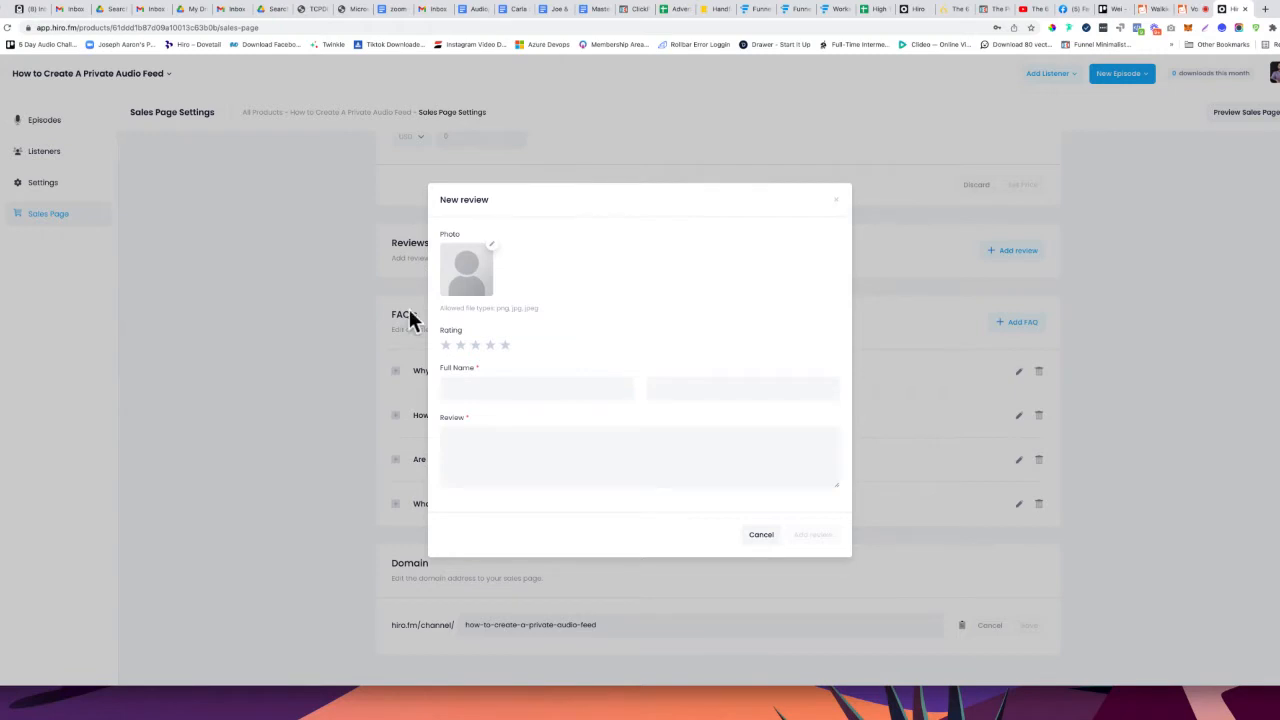
pyautogui.click(504, 345)
pyautogui.click(533, 388)
pyautogui.click(522, 453)
pyautogui.write('This one')
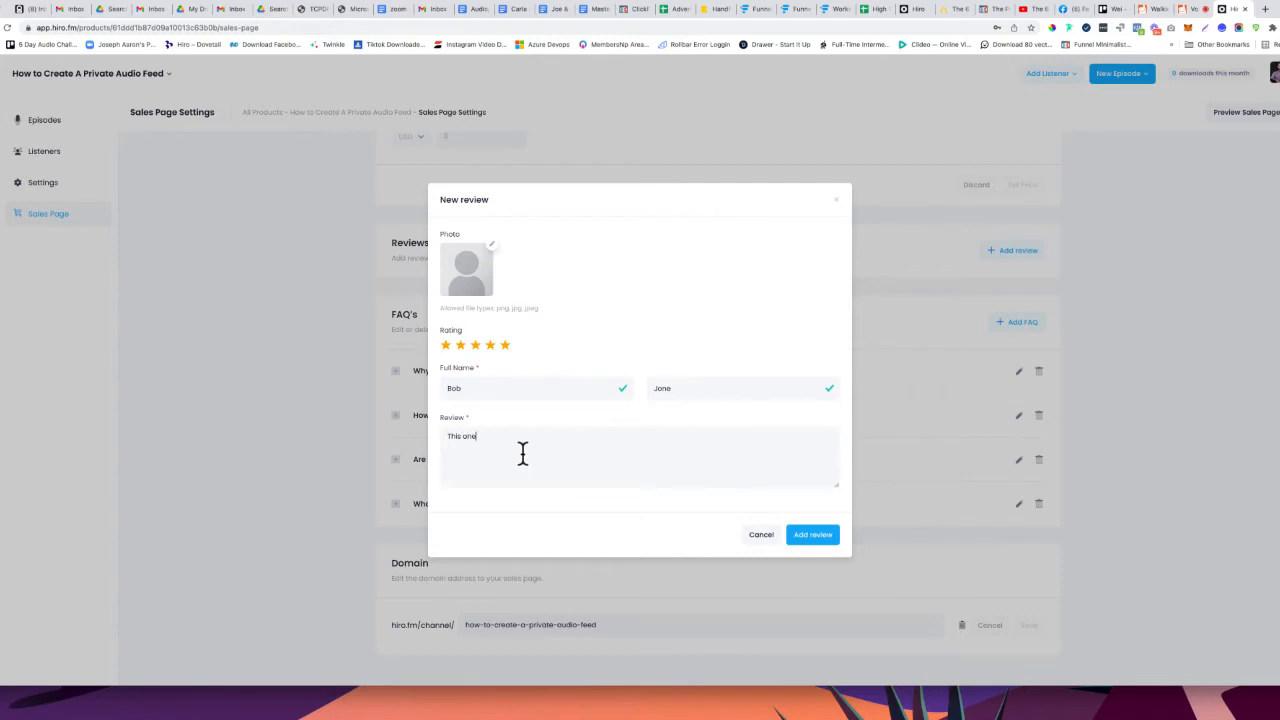
pyautogui.write(' is the best!')
pyautogui.click(825, 534)
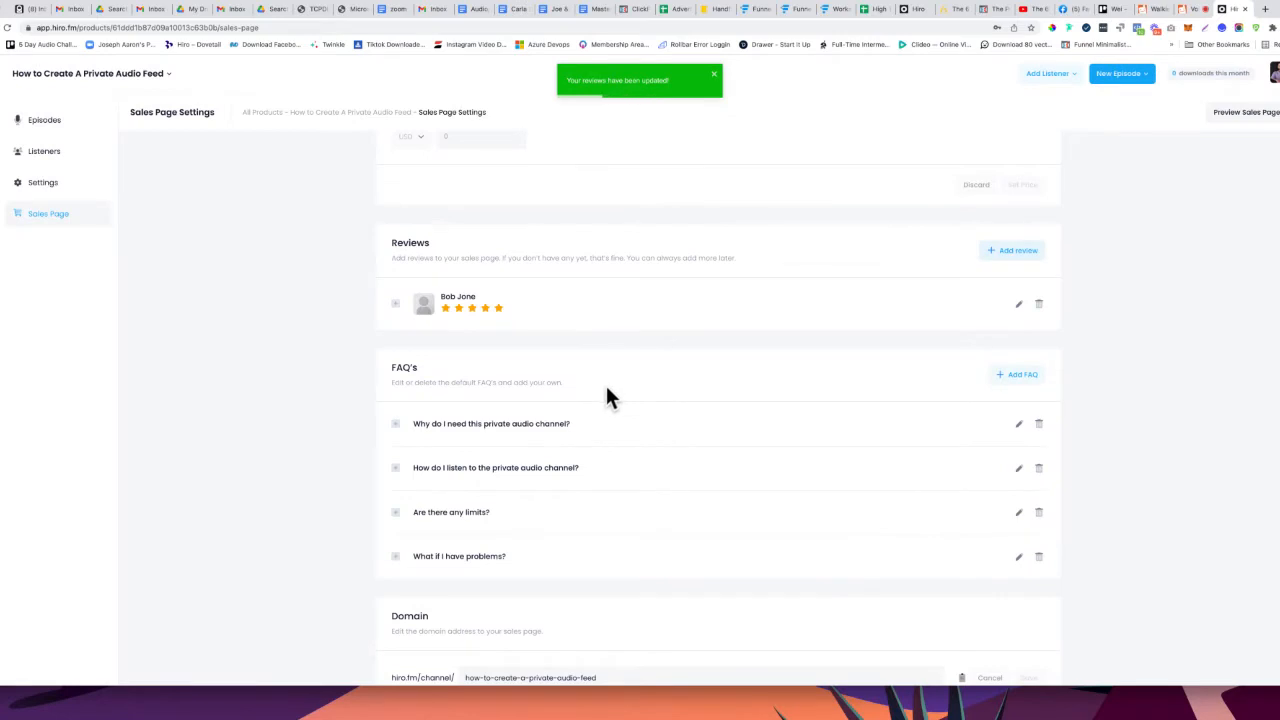
# Try replacing the sales page domain slug with 123, which is refused as already taken
pyautogui.scroll(-1, 607, 397)
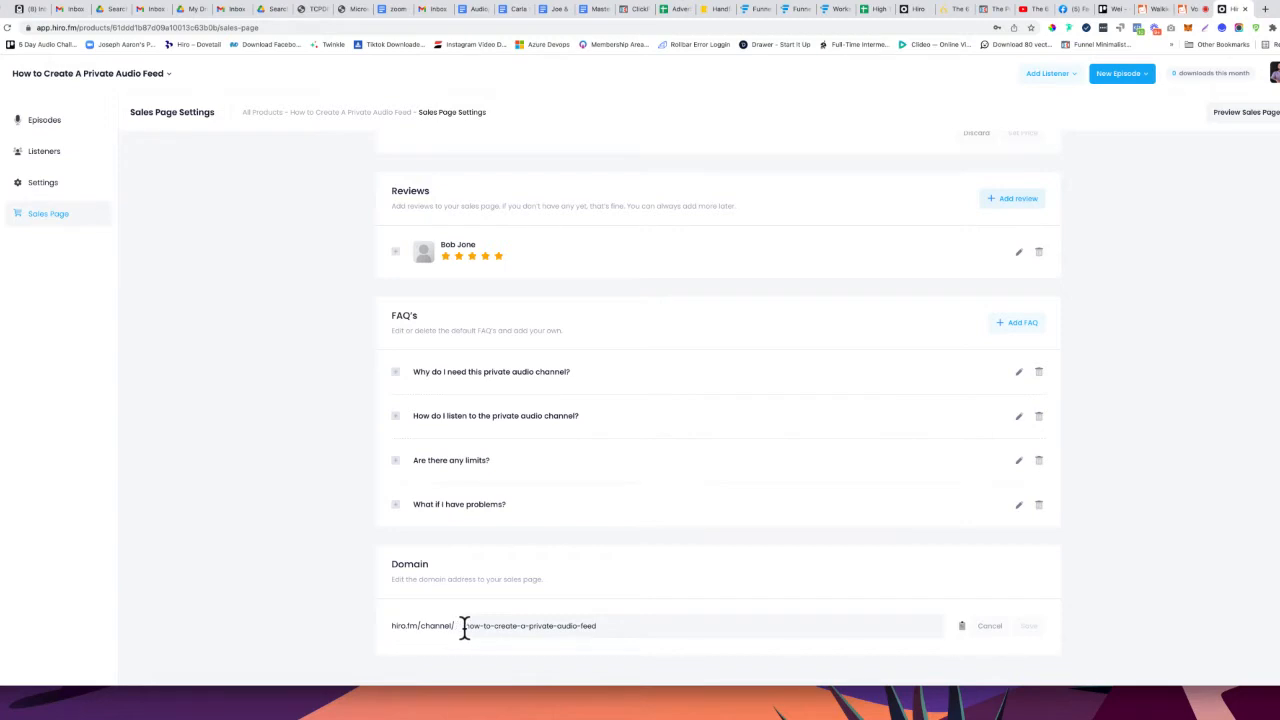
pyautogui.moveTo(464, 626); pyautogui.dragTo(661, 626)
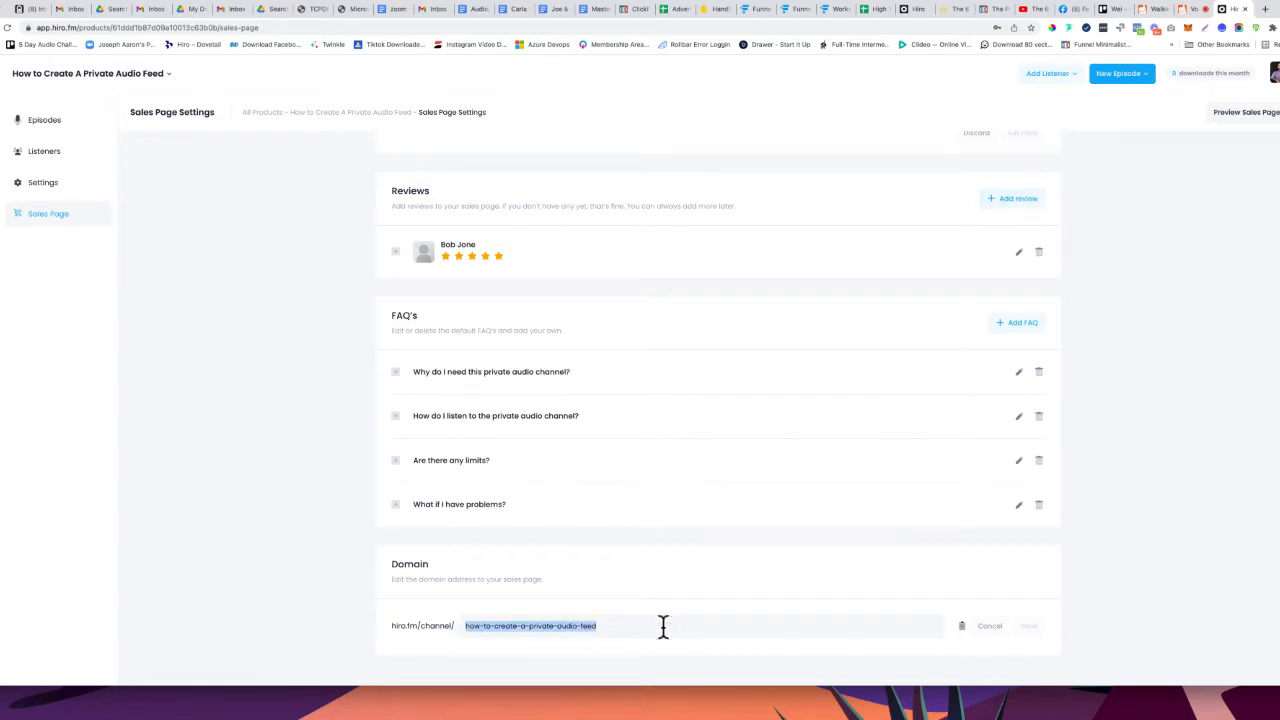
pyautogui.write('123')
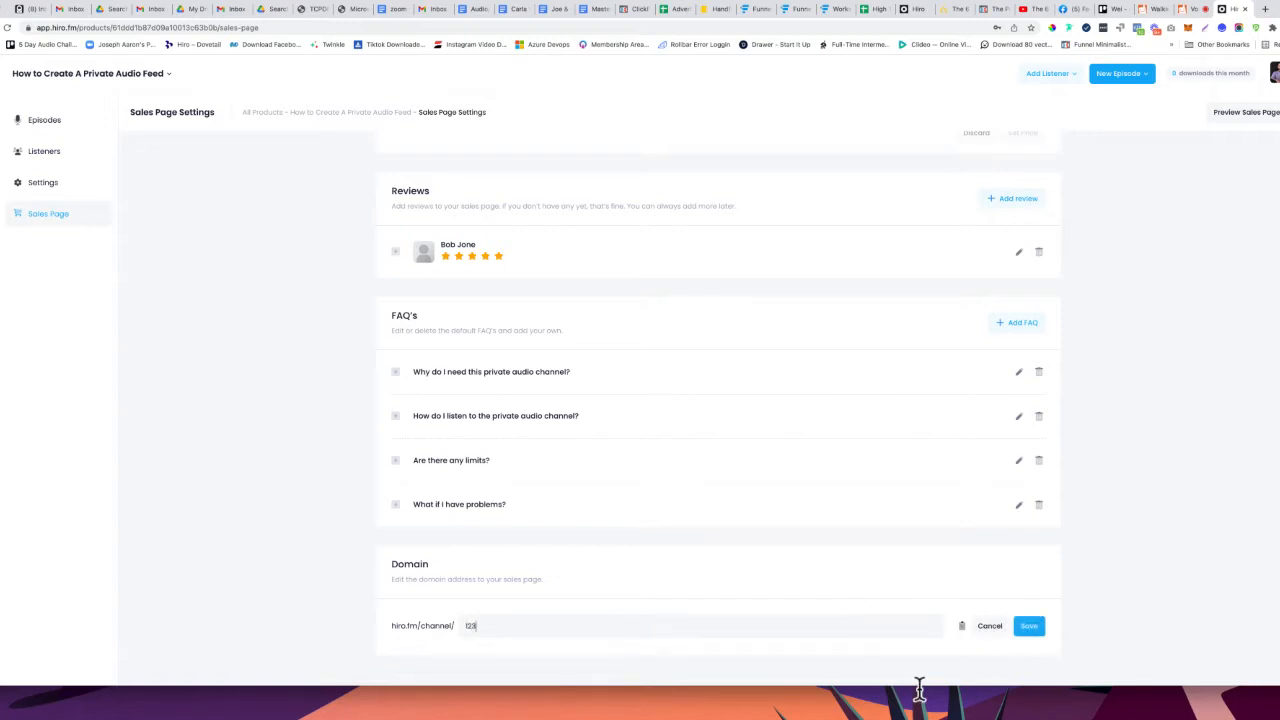
pyautogui.click(694, 353)
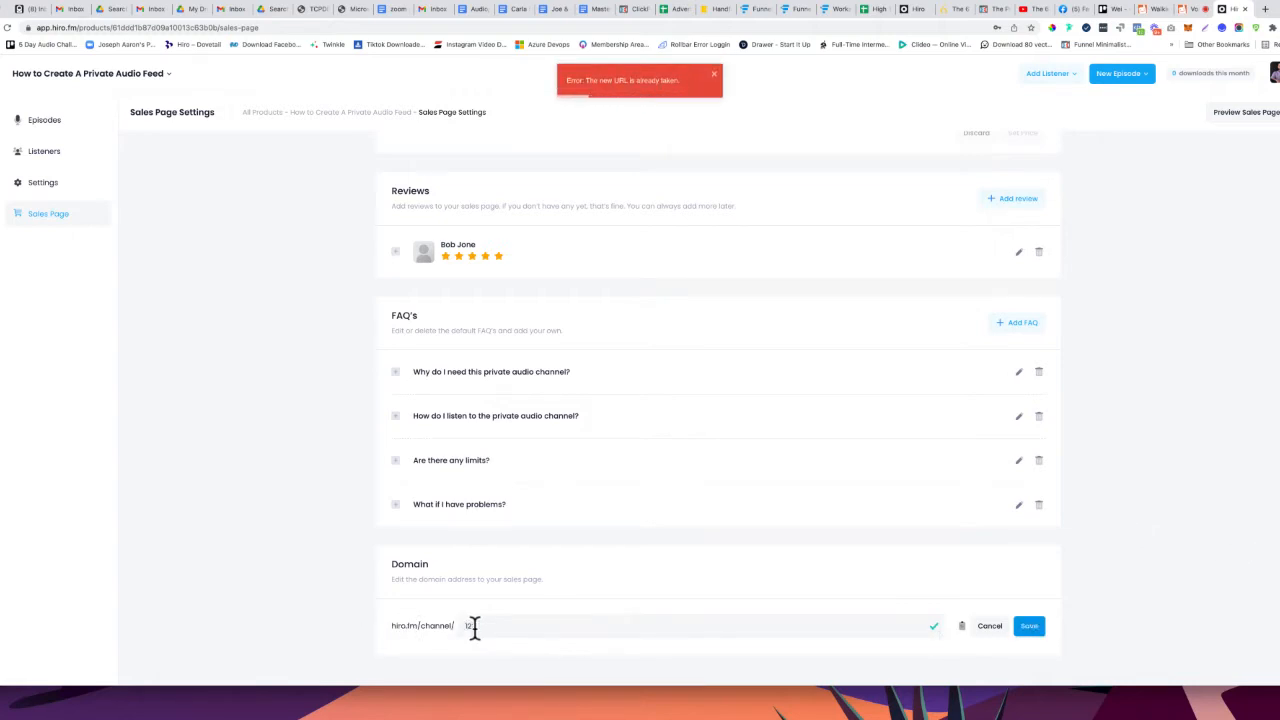
pyautogui.scroll(8, 663, 577)
pyautogui.scroll(3, 664, 577)
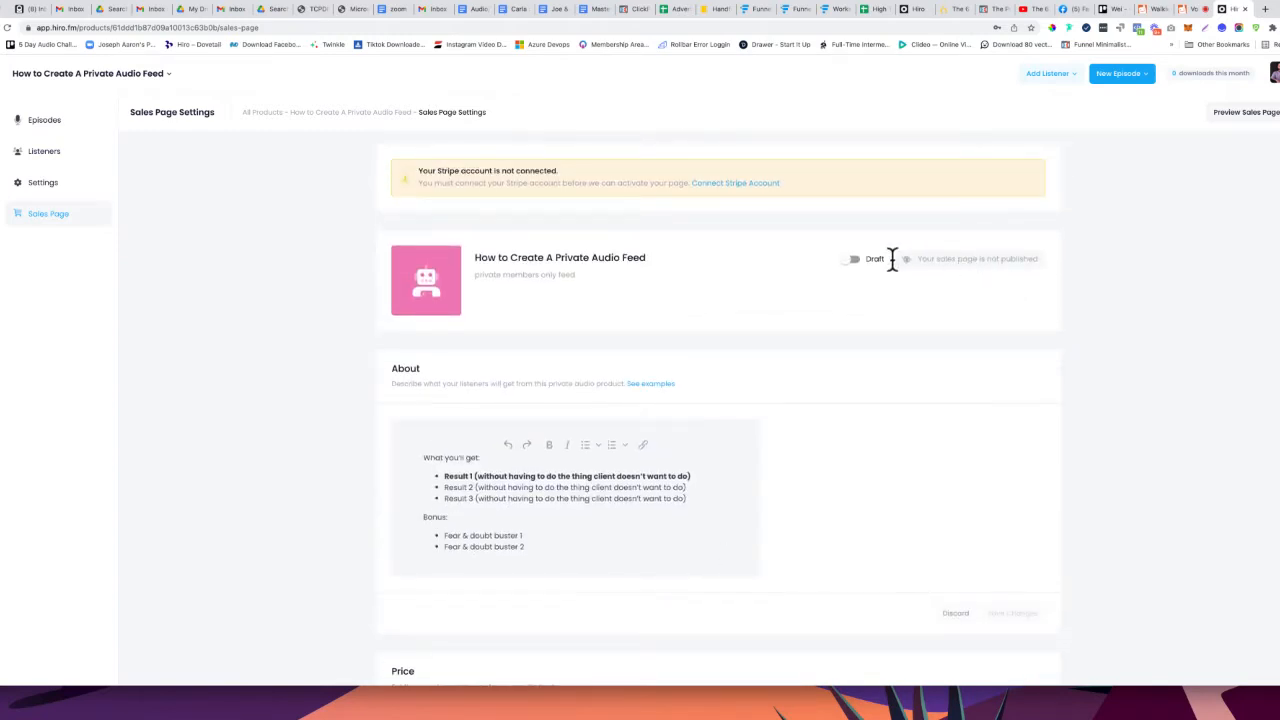
# Preview the public sales page, then return to the dashboard's list of four episodes
pyautogui.click(1243, 125)
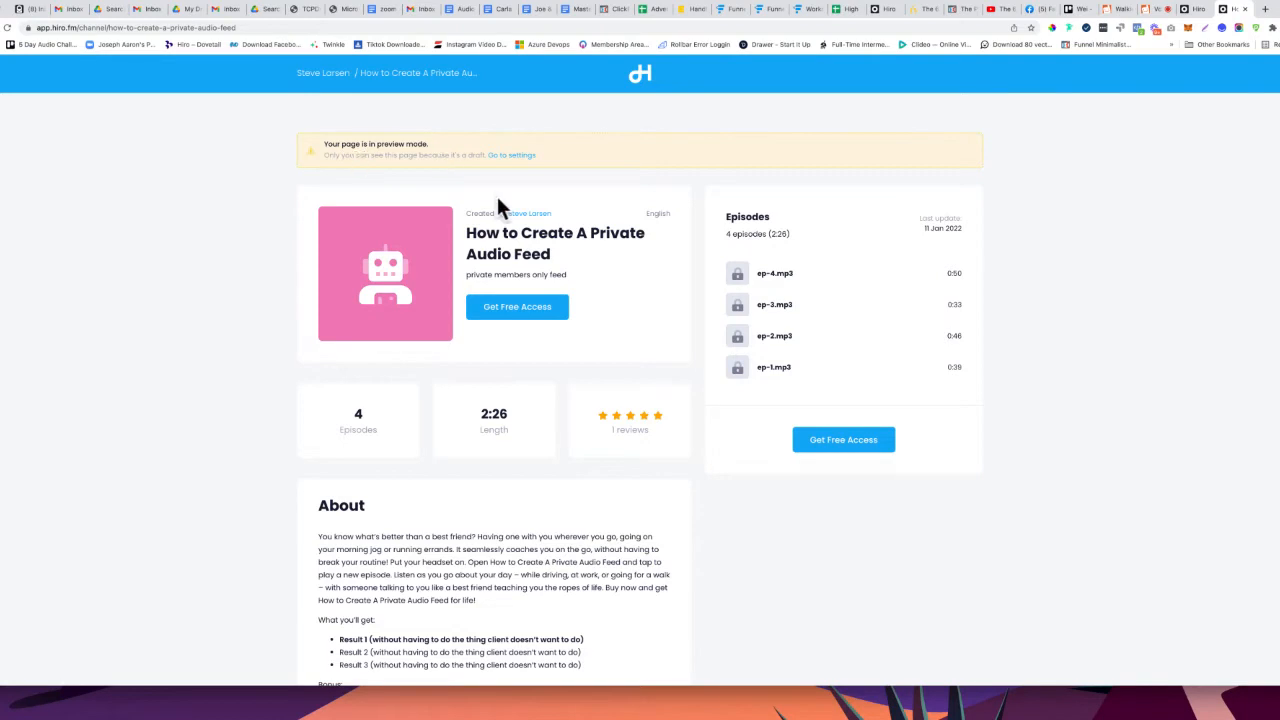
pyautogui.click(1197, 12)
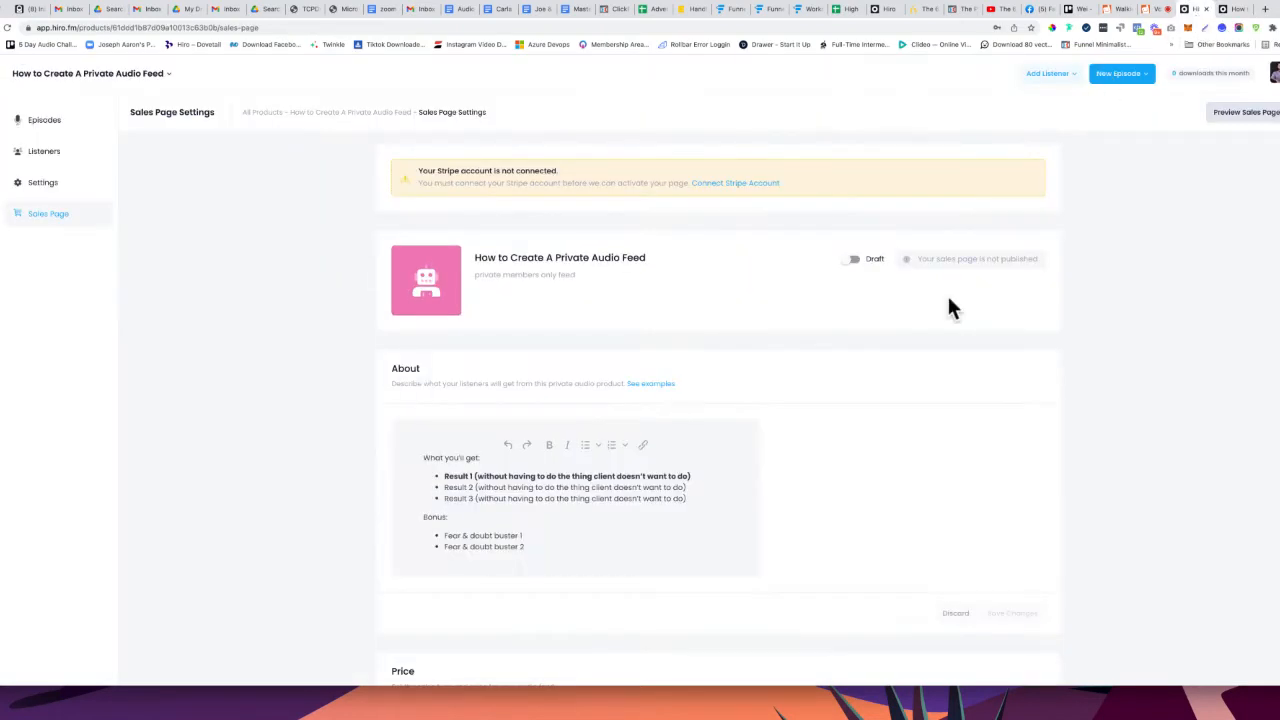
pyautogui.click(46, 122)
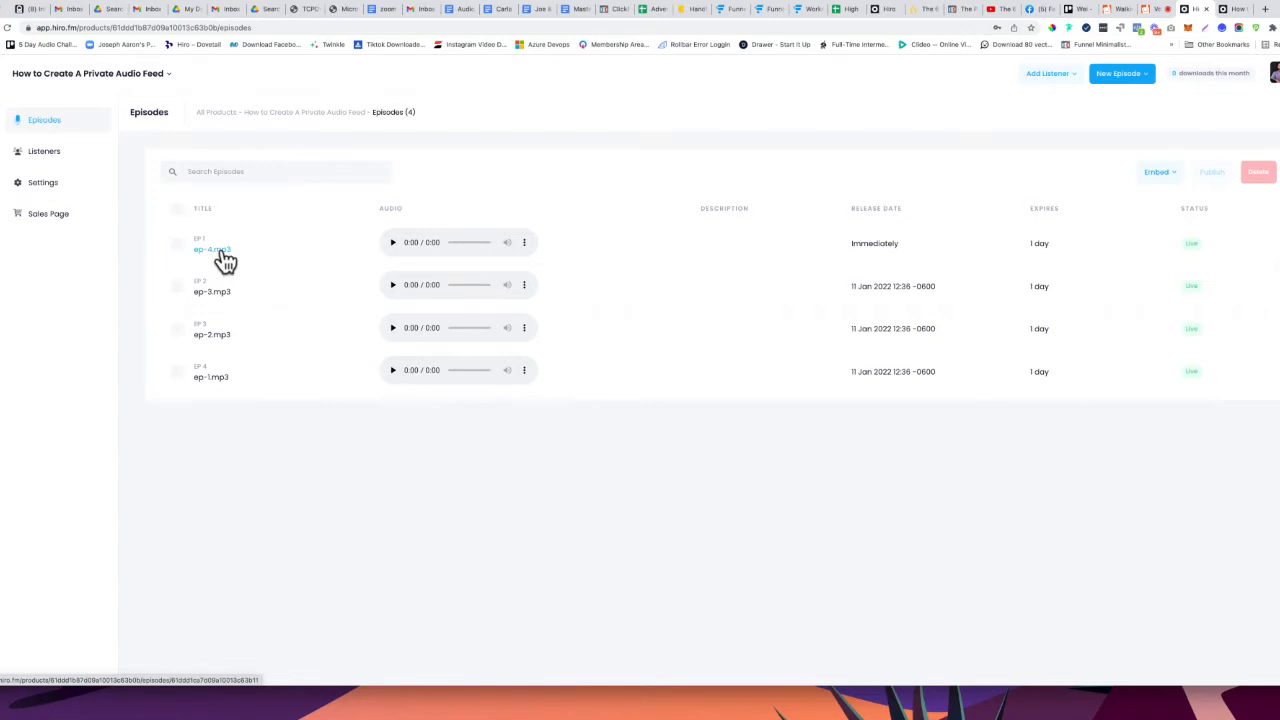
# Mark ep-4.mp3 as a sample episode and save it
pyautogui.click(222, 251)
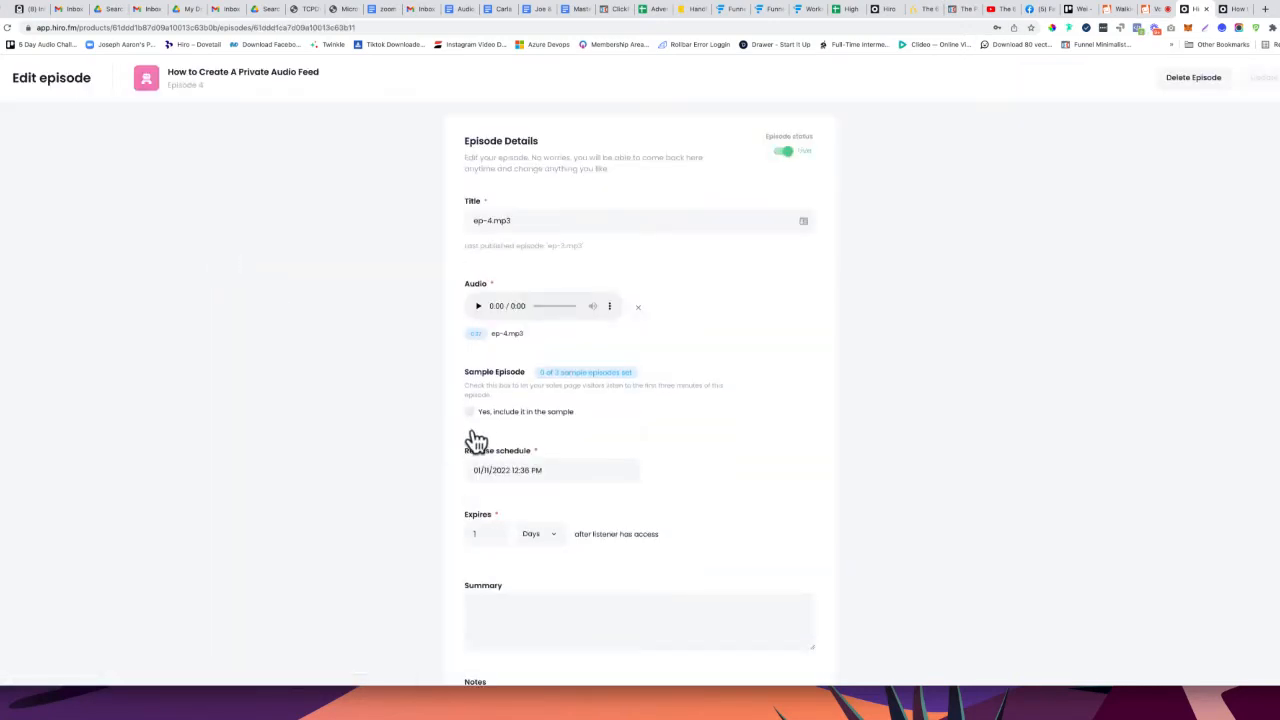
pyautogui.click(470, 413)
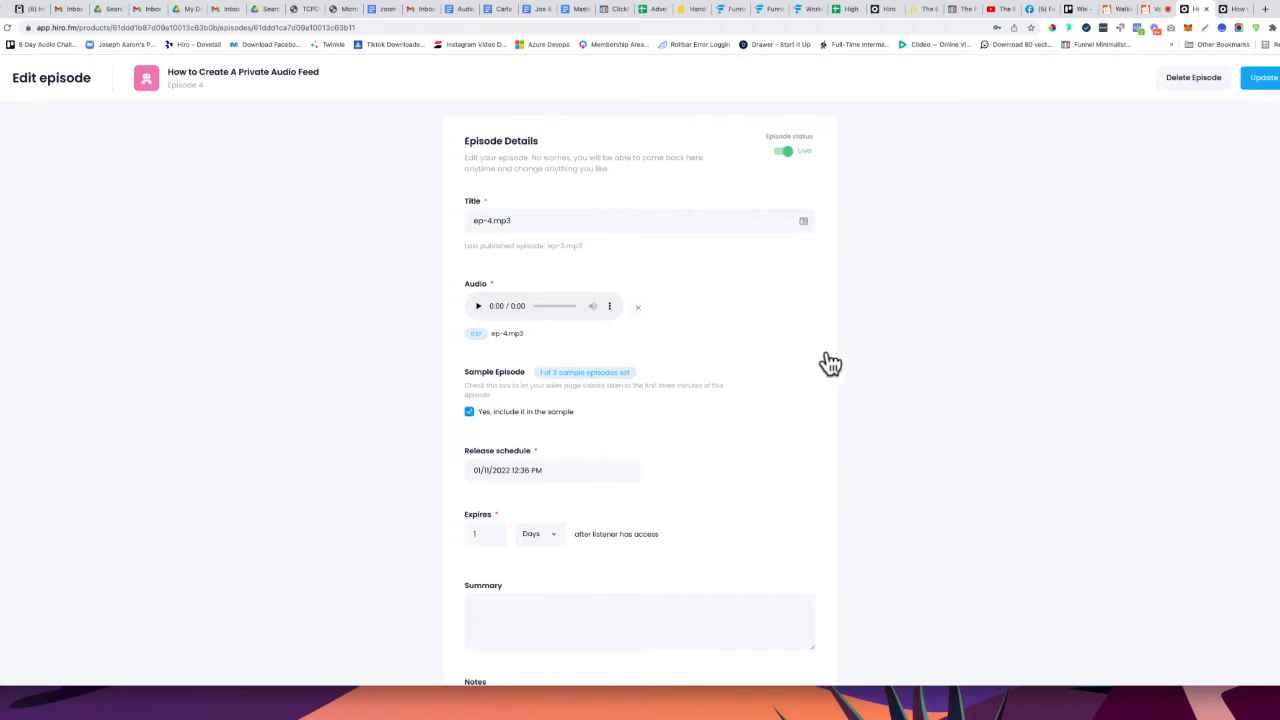
pyautogui.click(1264, 80)
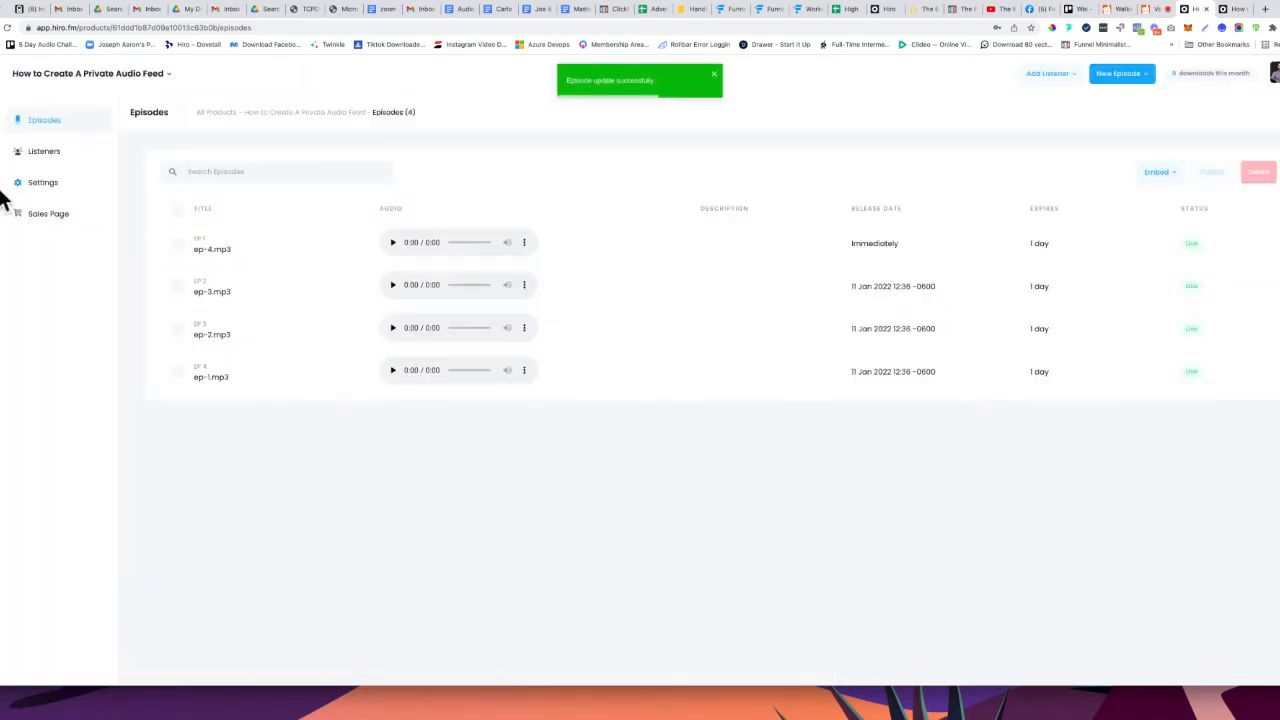
# Reload the sales page preview and briefly play then pause the ep-4.mp3 sample
pyautogui.click(1238, 12)
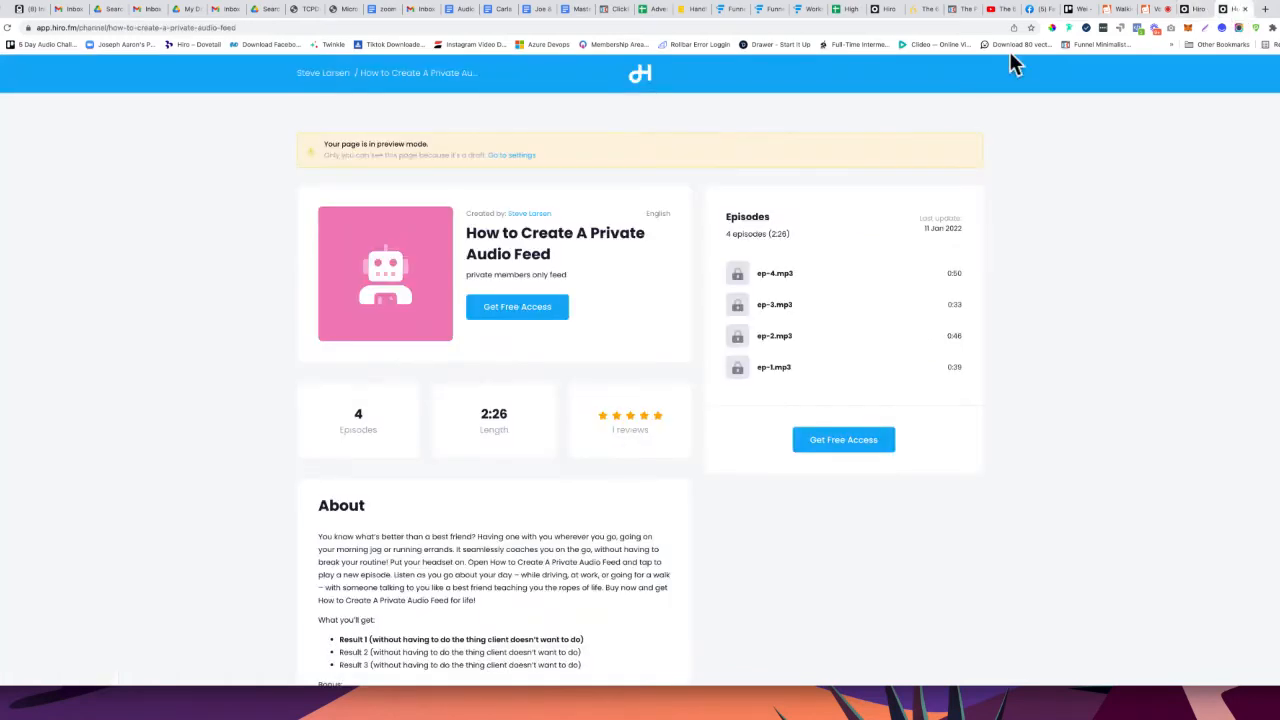
pyautogui.click(7, 29)
pyautogui.click(740, 278)
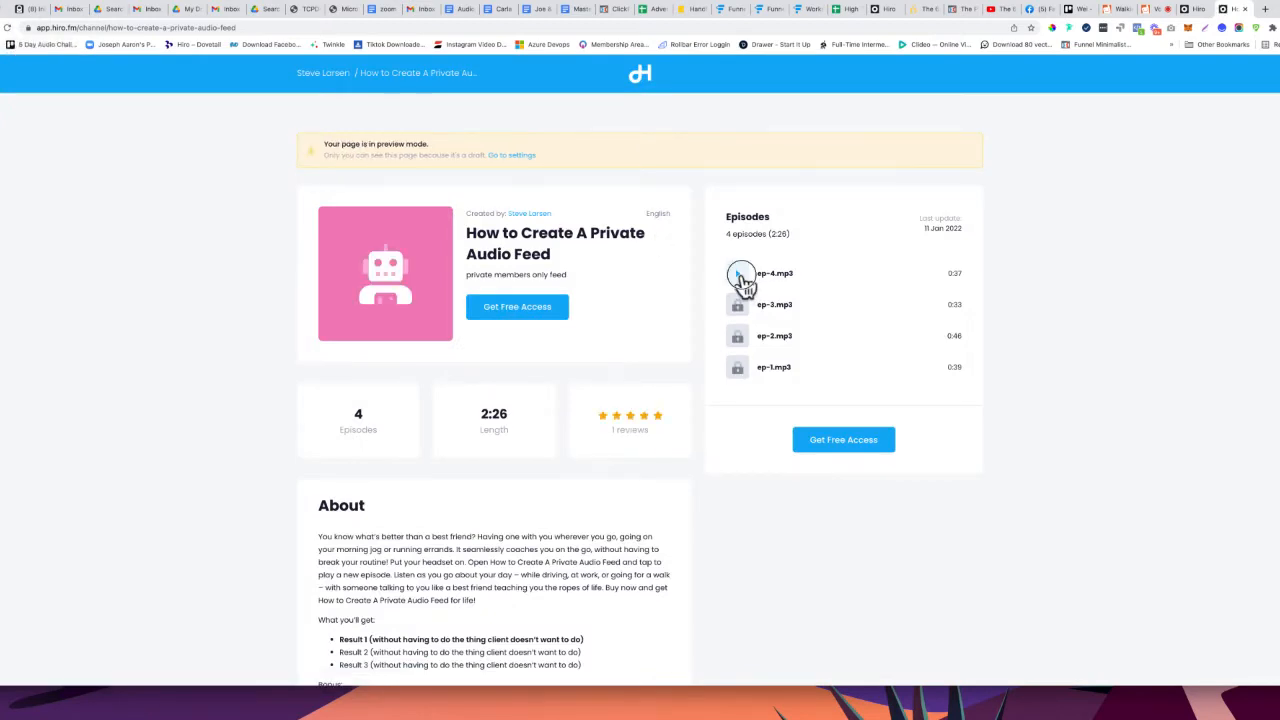
pyautogui.click(740, 280)
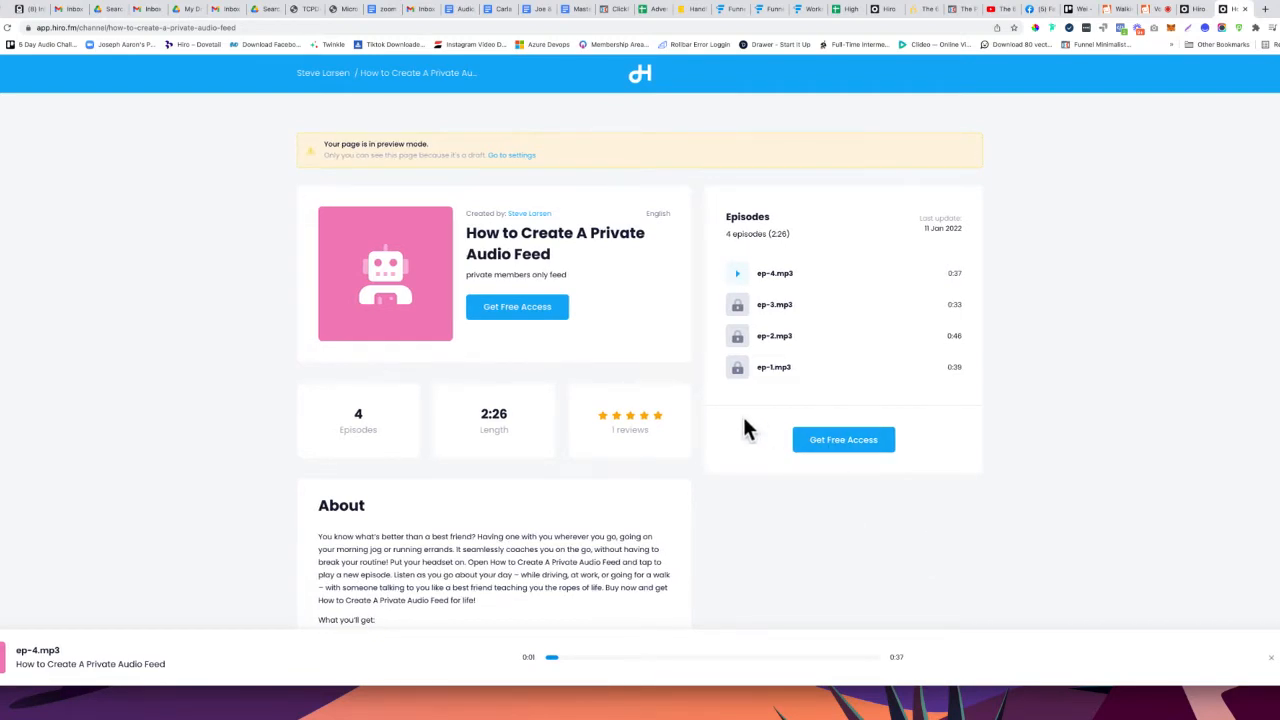
# Open the creator's public profile from the author card, then go back to the episode list
pyautogui.scroll(-5, 700, 437)
pyautogui.scroll(-5, 700, 445)
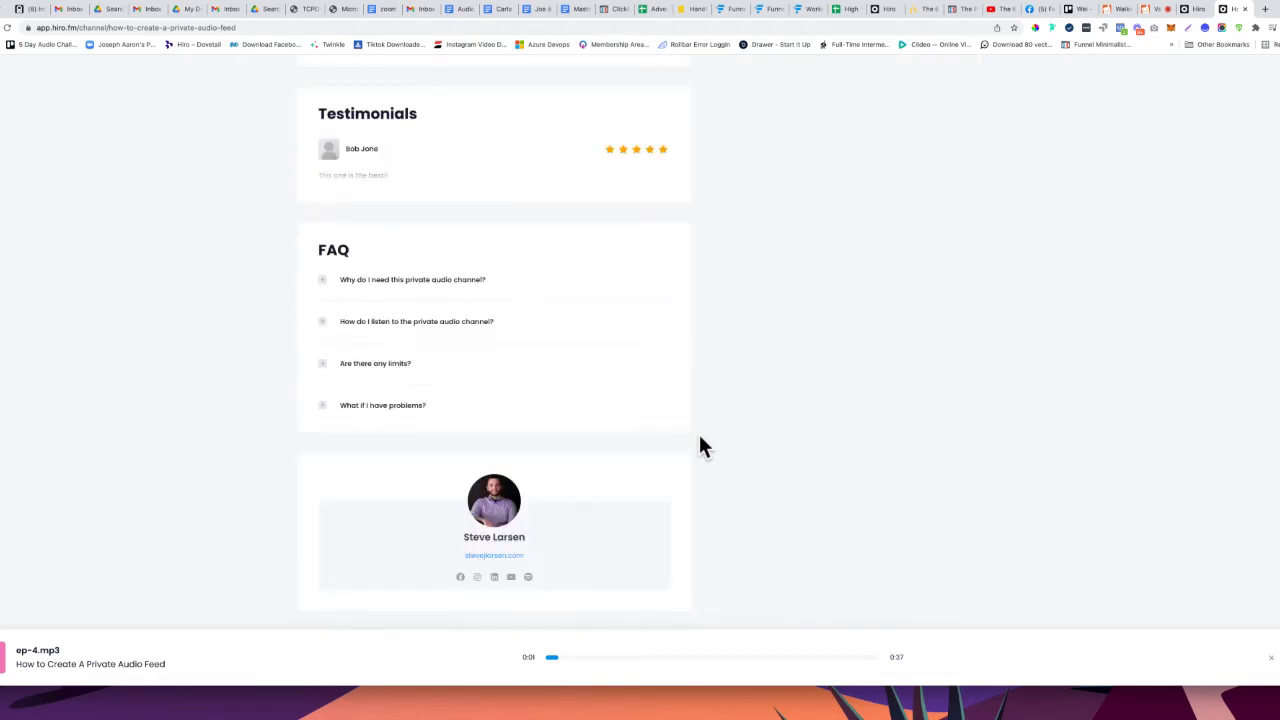
pyautogui.click(493, 519)
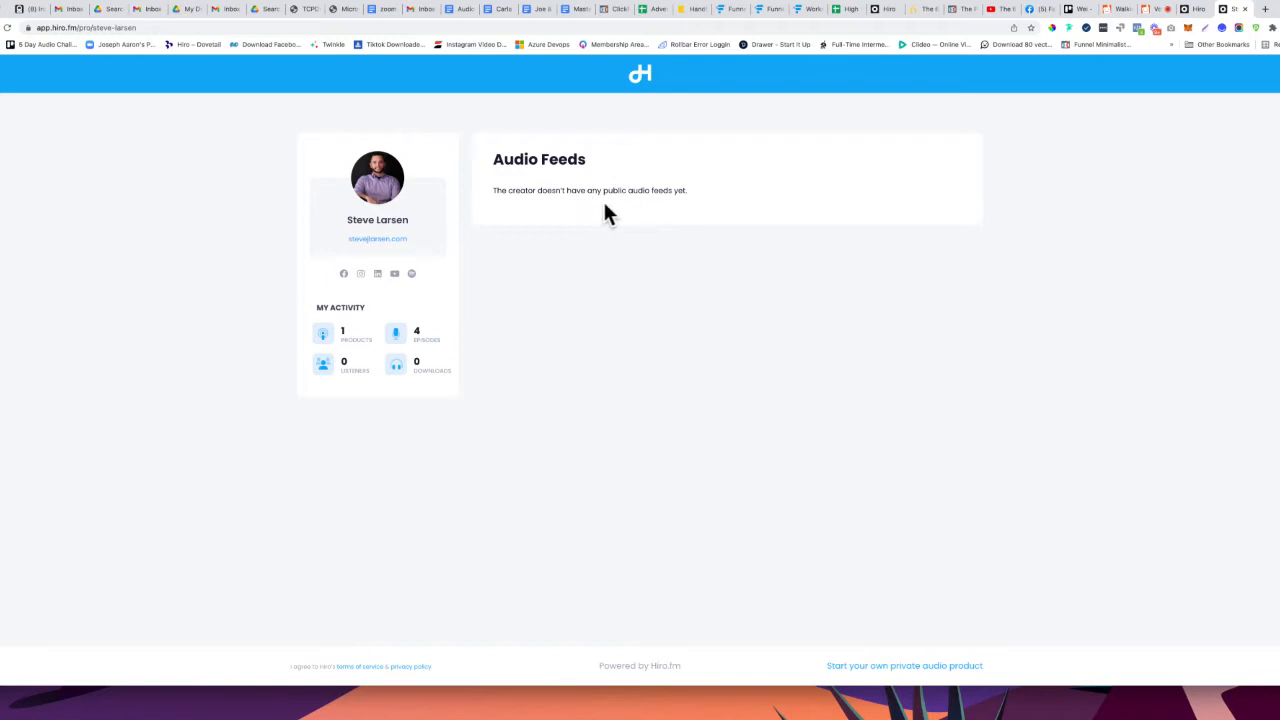
pyautogui.click(1195, 9)
# Switch the feed's sales page from Draft to Live and confirm the feed shows on the reloaded profile
pyautogui.click(34, 210)
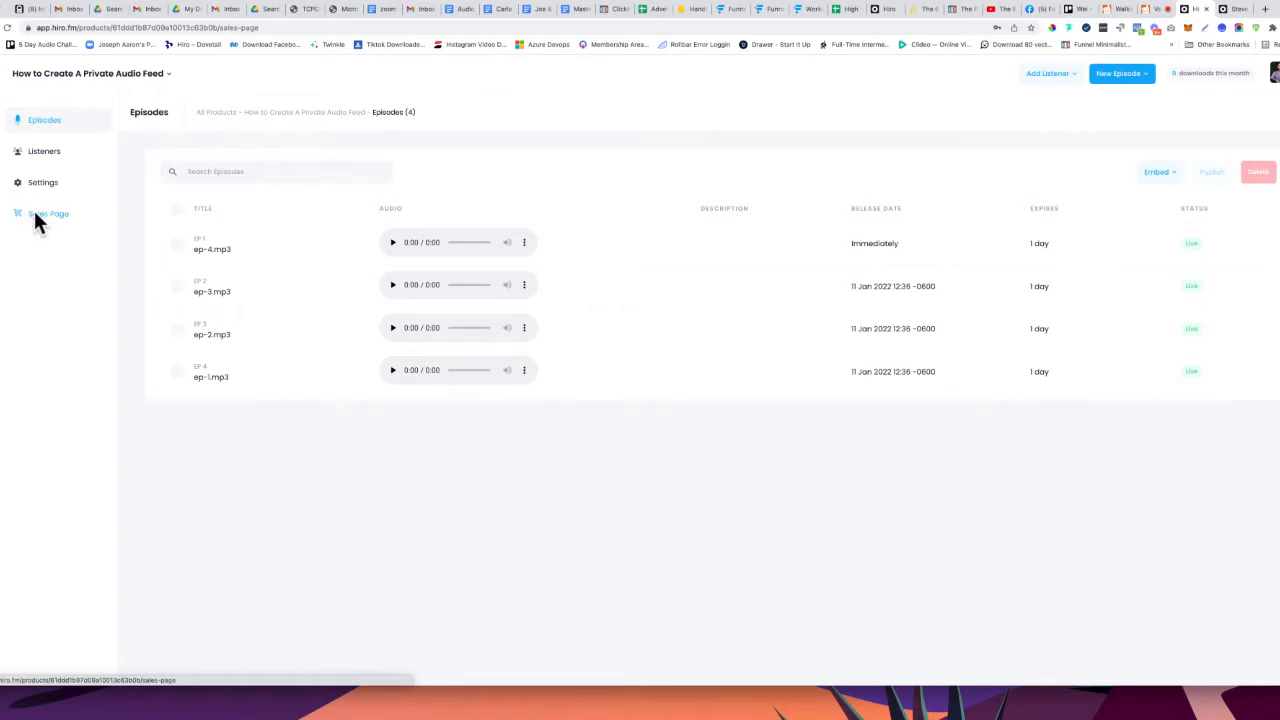
pyautogui.click(853, 263)
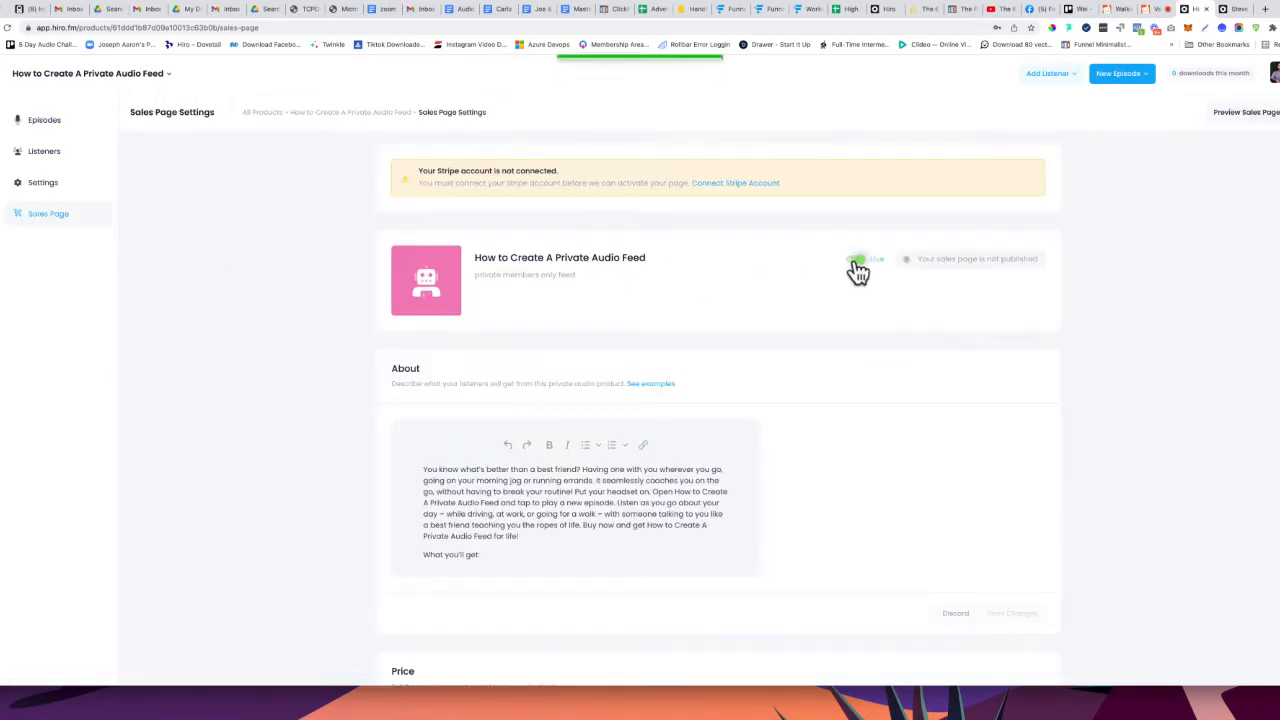
pyautogui.click(1228, 9)
pyautogui.click(8, 28)
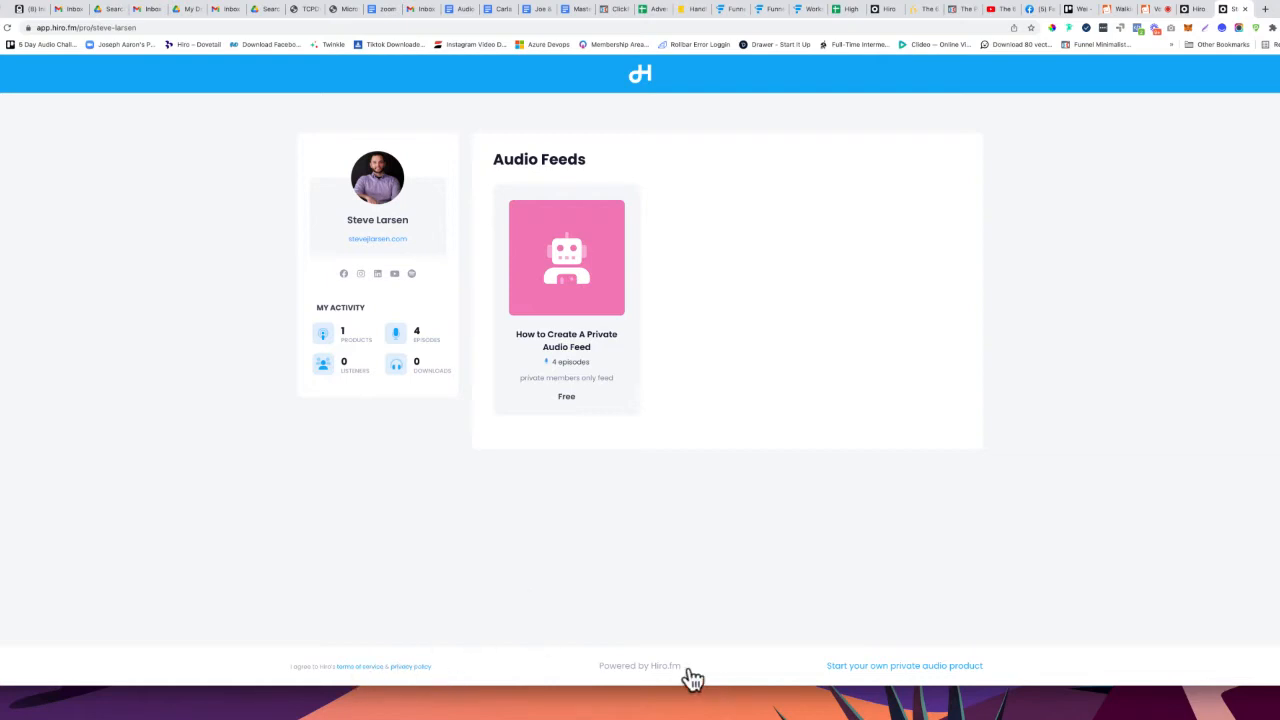
pyautogui.click(1189, 8)
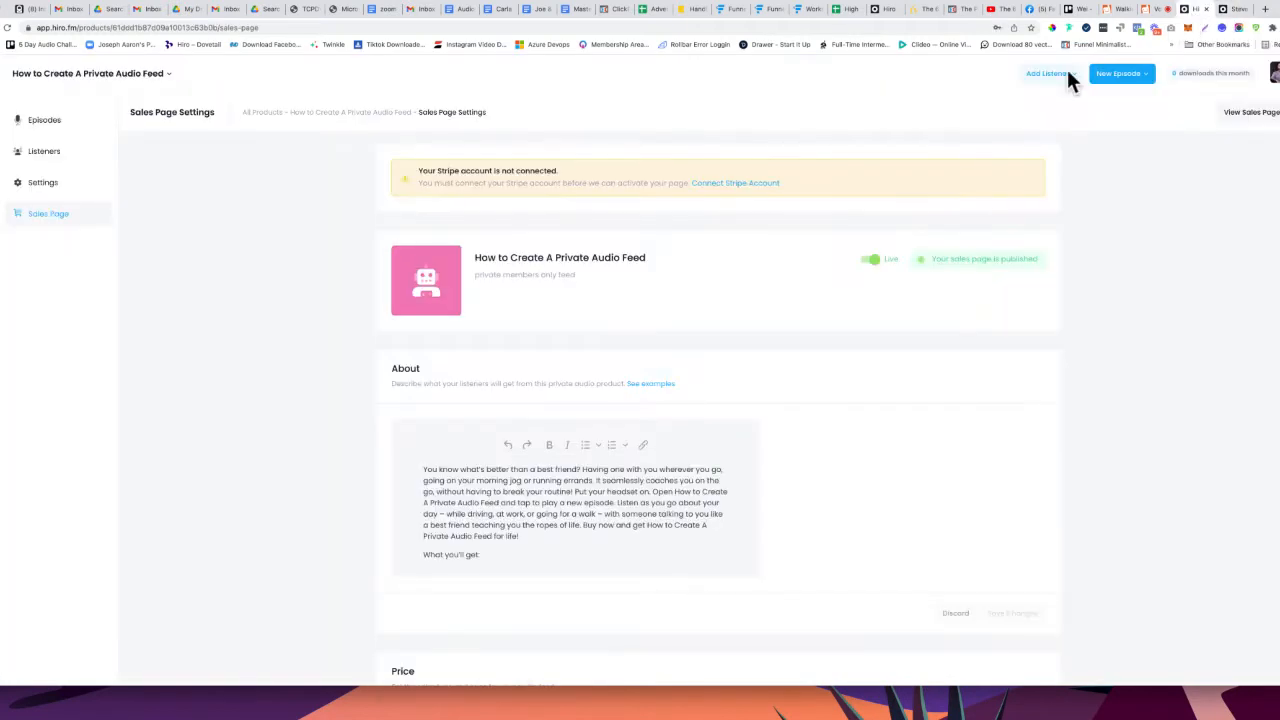
# Enter an affiliate ID in the Profile Page's Affiliates setting in Account Details and save changes
pyautogui.click(1273, 80)
pyautogui.click(1150, 139)
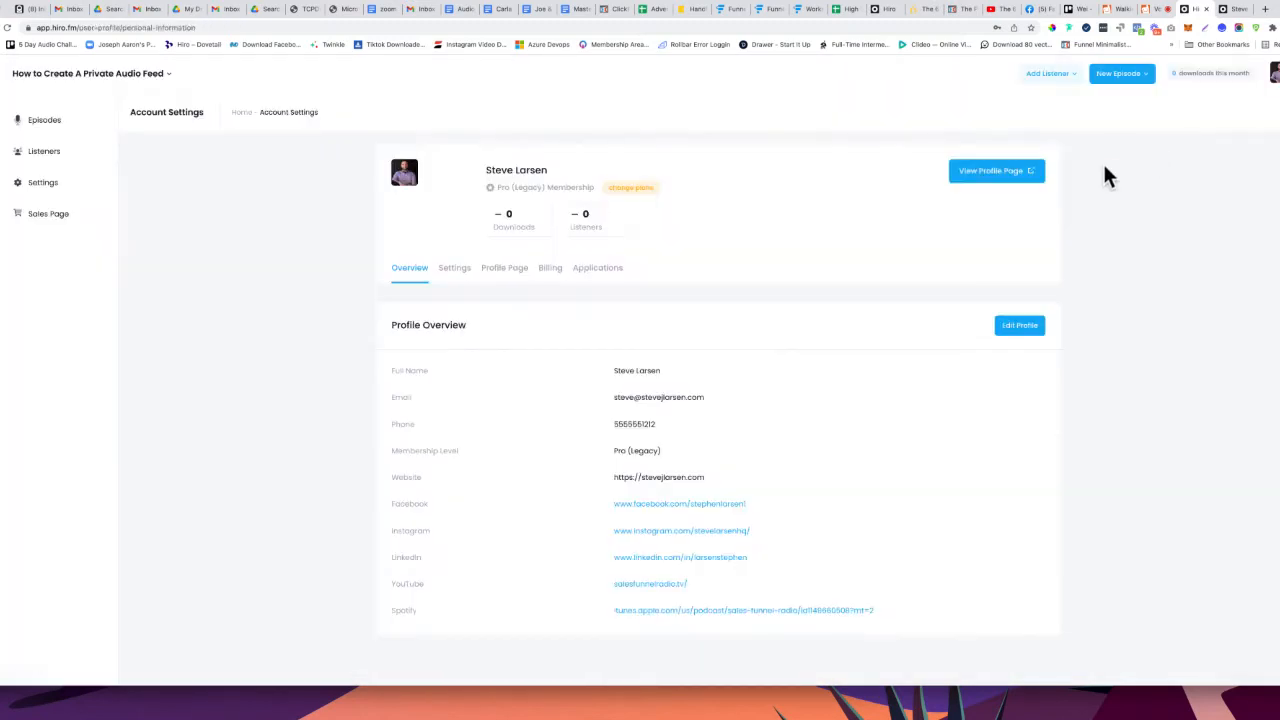
pyautogui.click(497, 280)
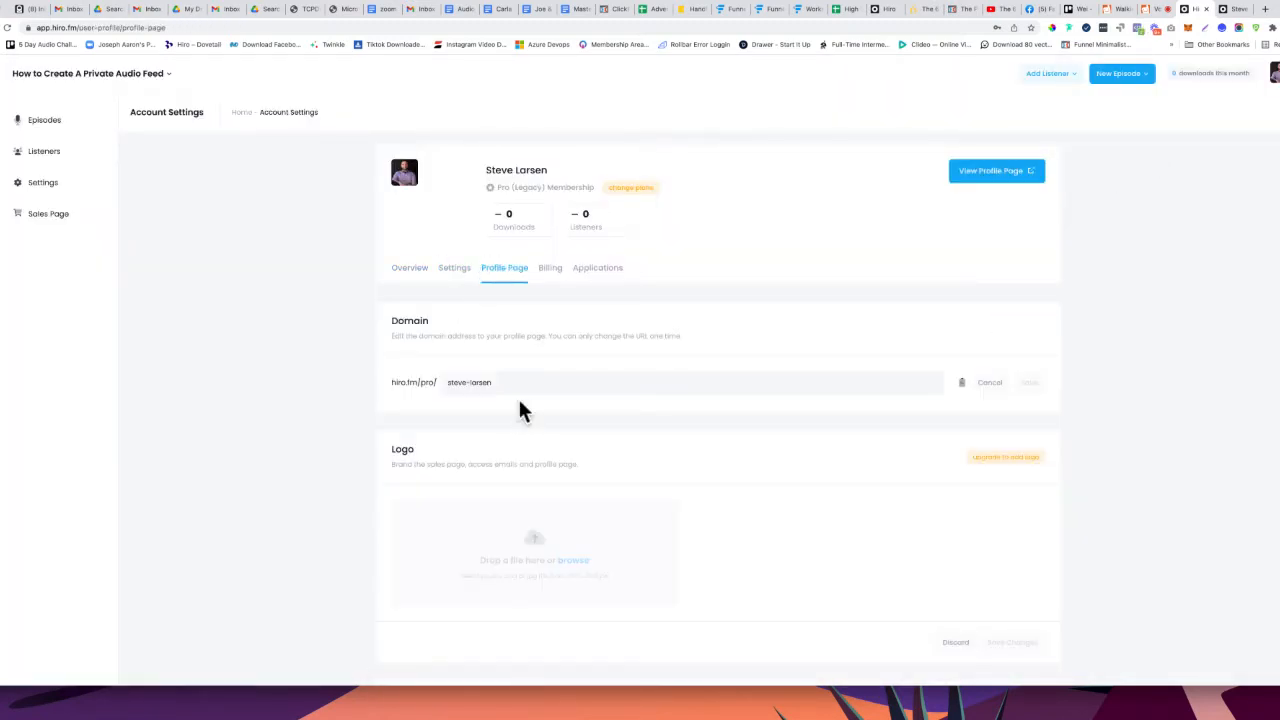
pyautogui.scroll(-10, 521, 410)
pyautogui.scroll(-5, 521, 410)
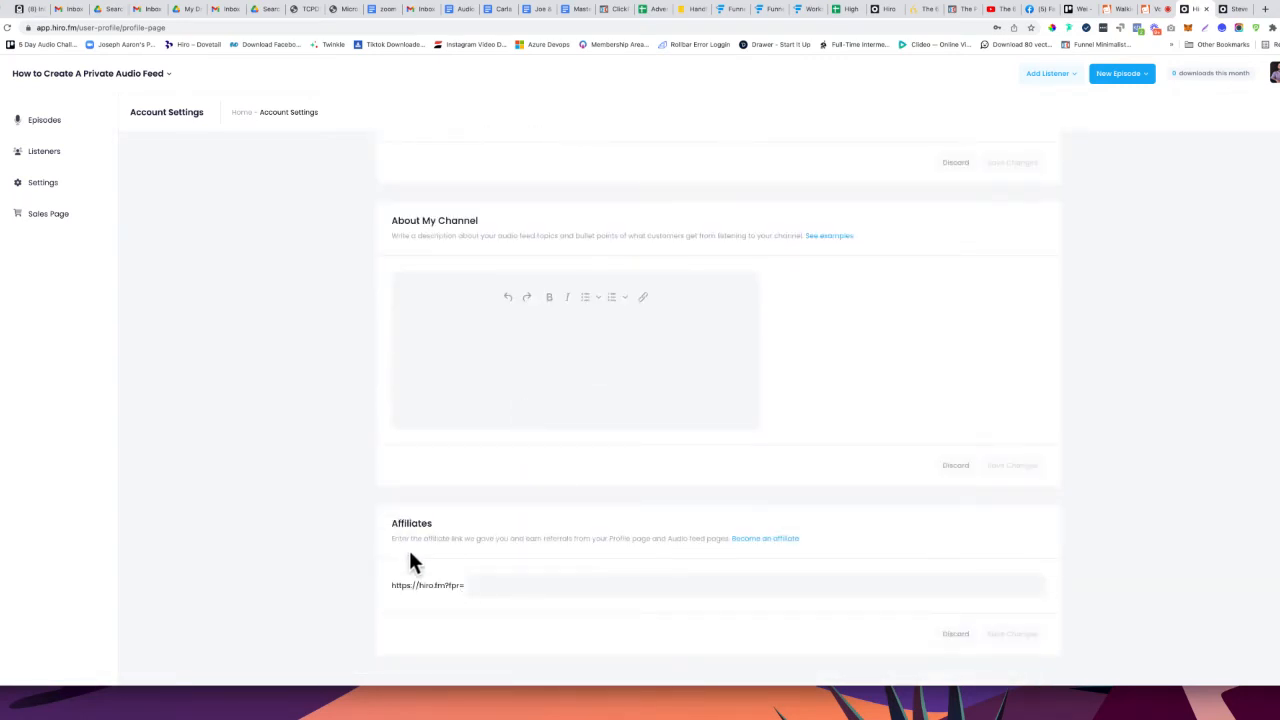
pyautogui.click(530, 588)
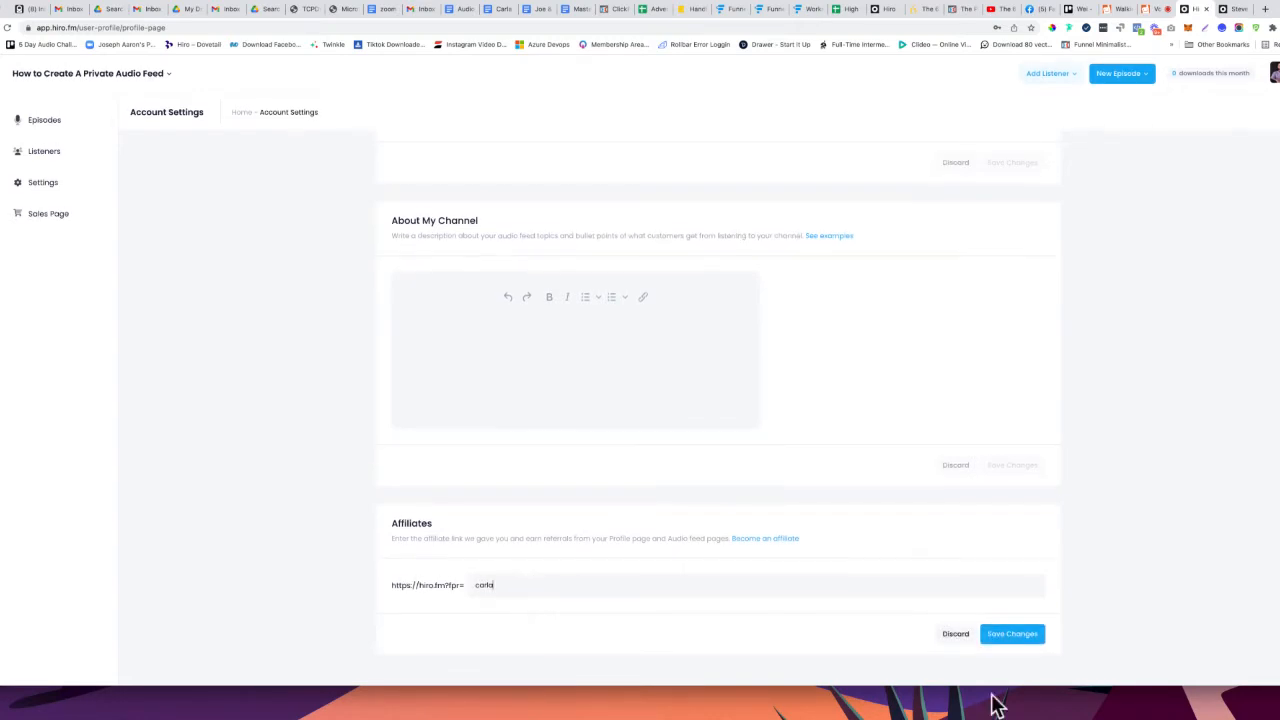
pyautogui.click(1017, 632)
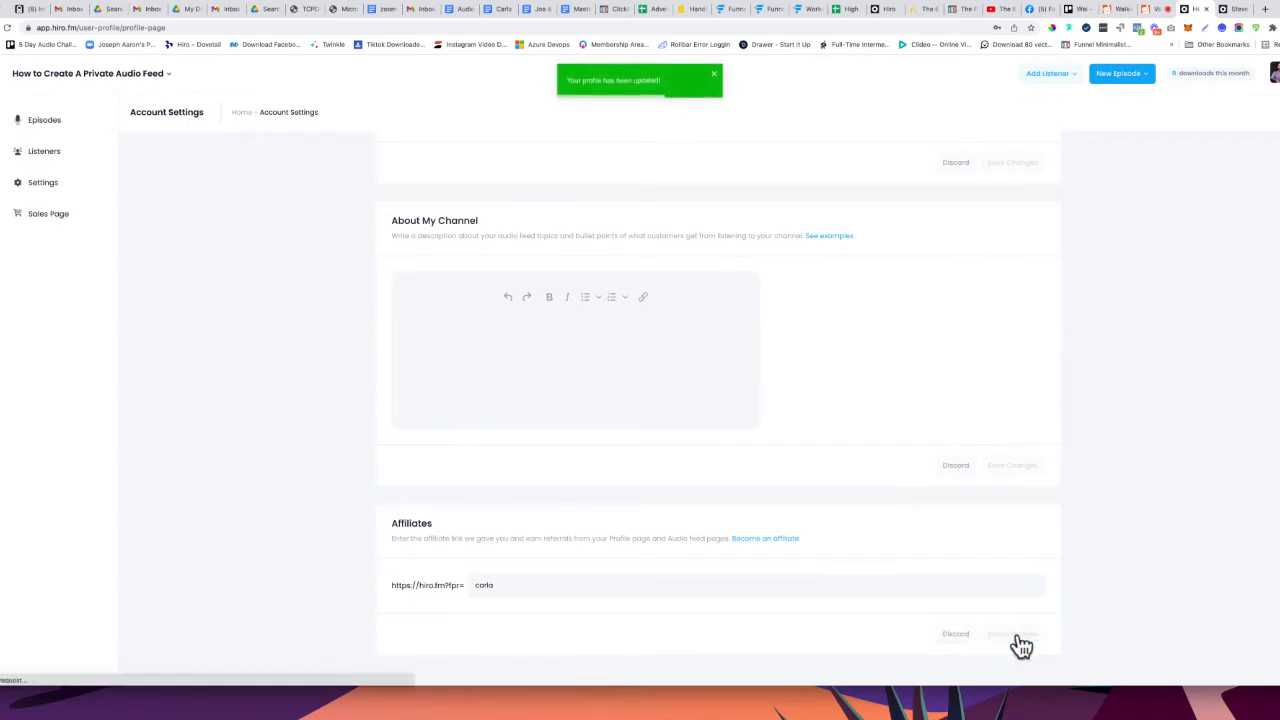
pyautogui.click(1233, 10)
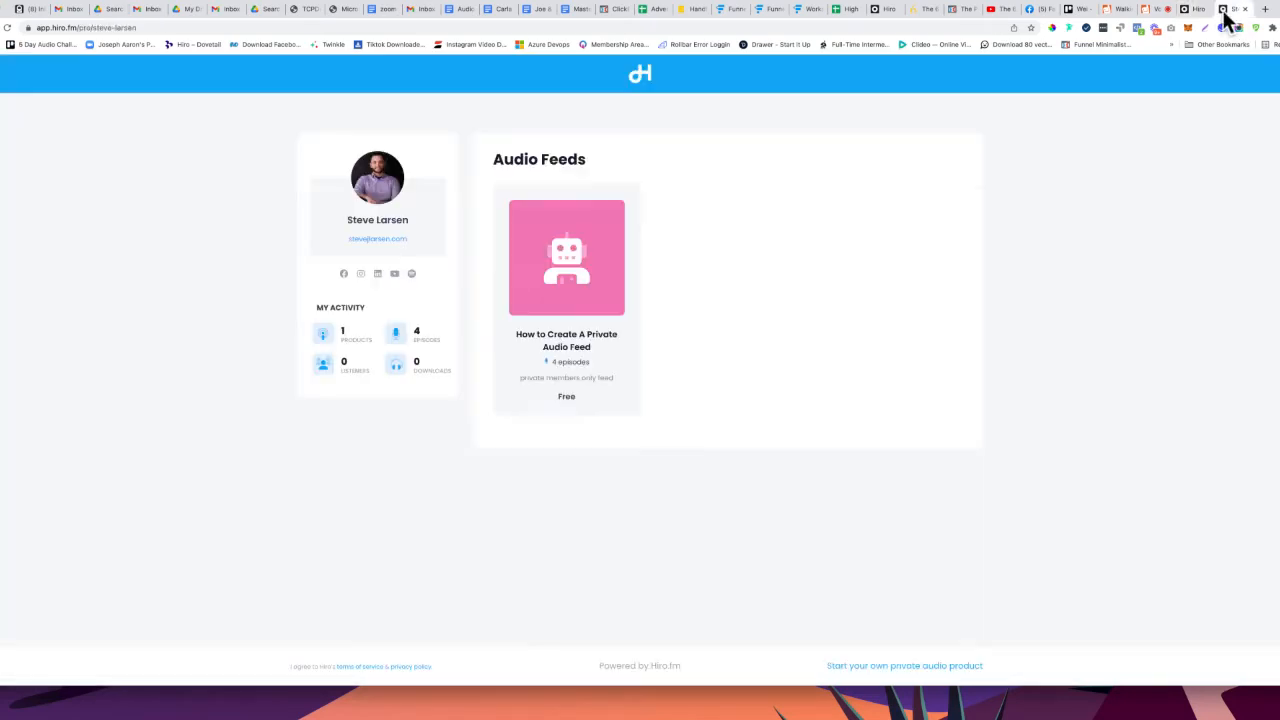
# Reload the profile and review the 'How to Create A Private Audio Feed' channel page, then return to Account Settings
pyautogui.click(8, 28)
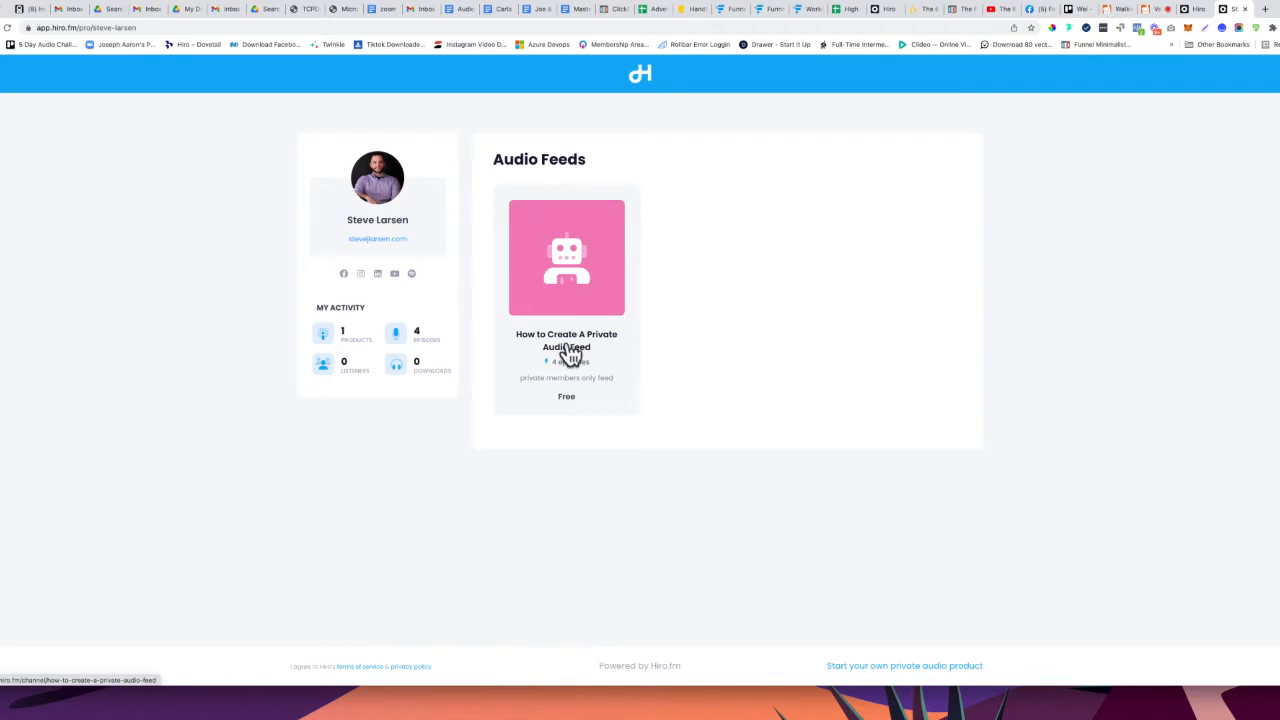
pyautogui.click(1188, 9)
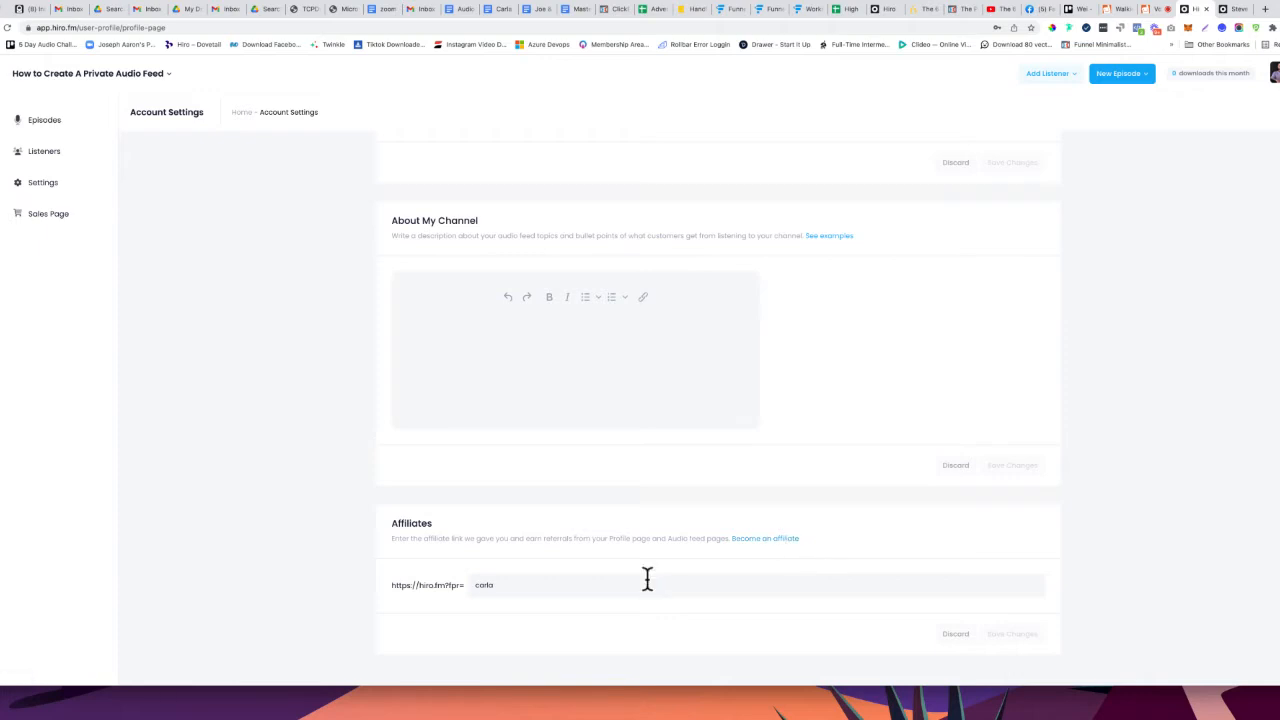
pyautogui.click(1232, 9)
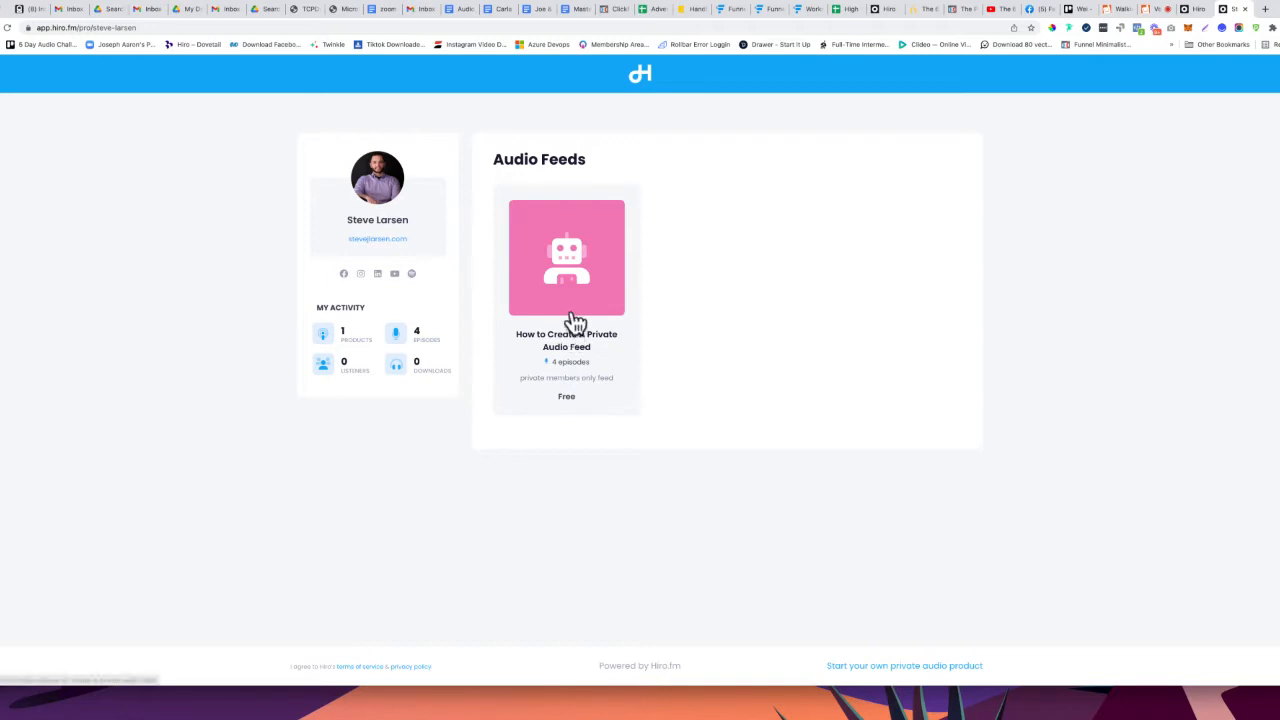
pyautogui.click(567, 356)
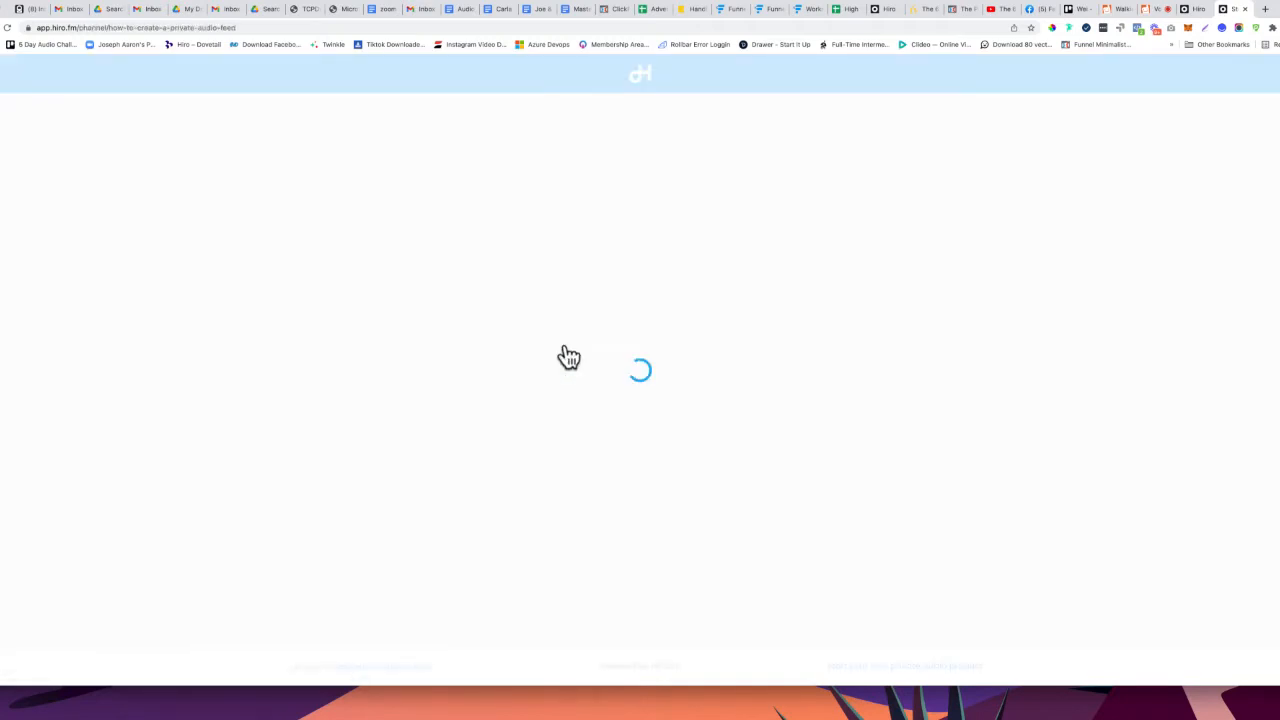
pyautogui.scroll(-6, 565, 352)
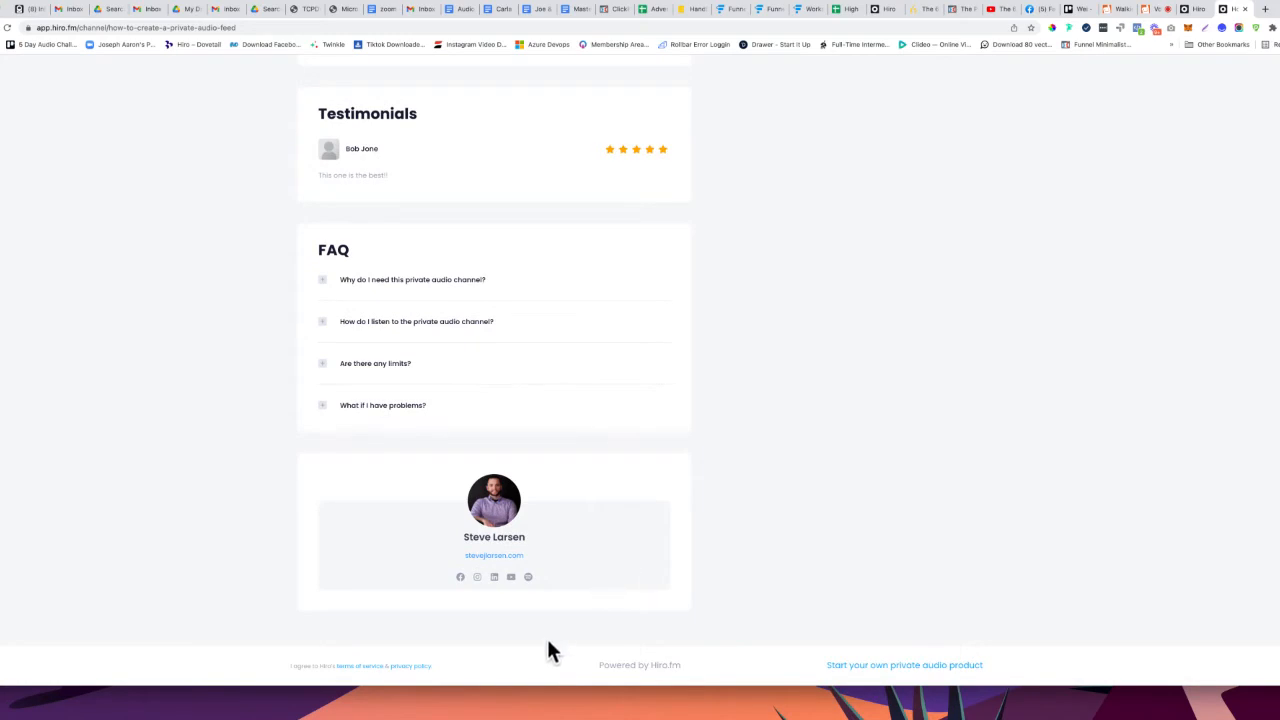
pyautogui.scroll(10, 548, 643)
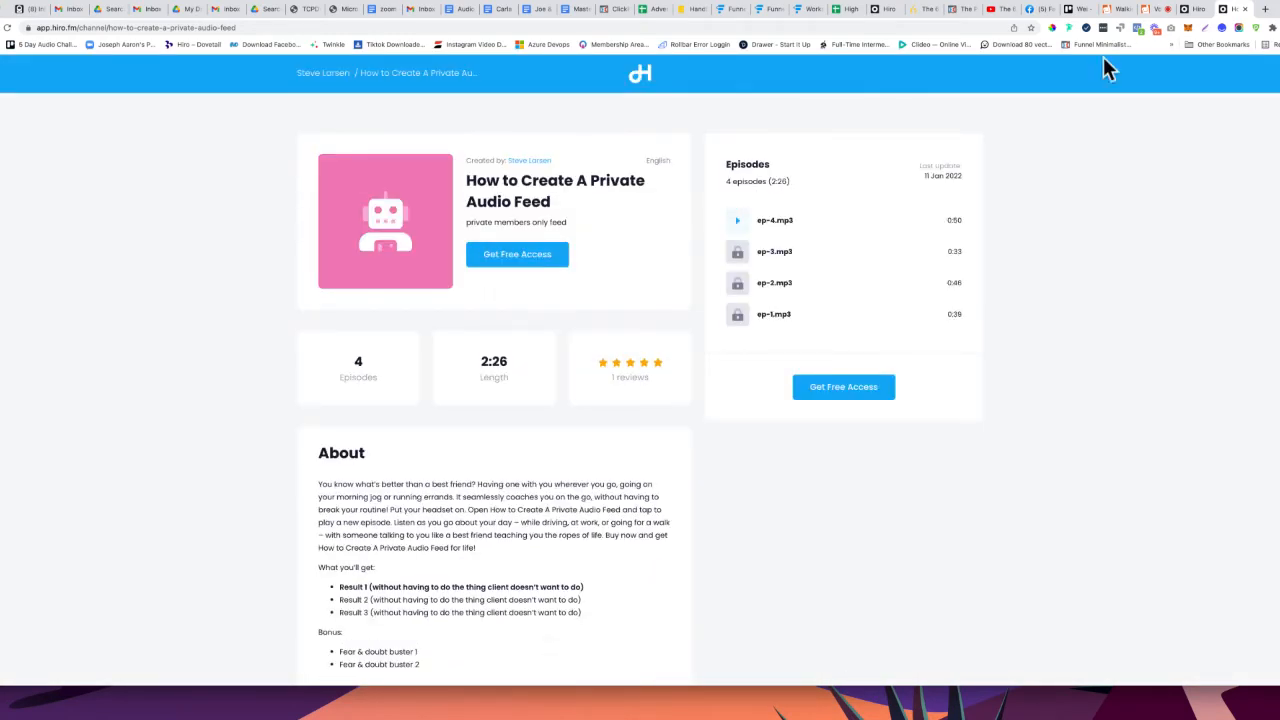
pyautogui.click(1199, 12)
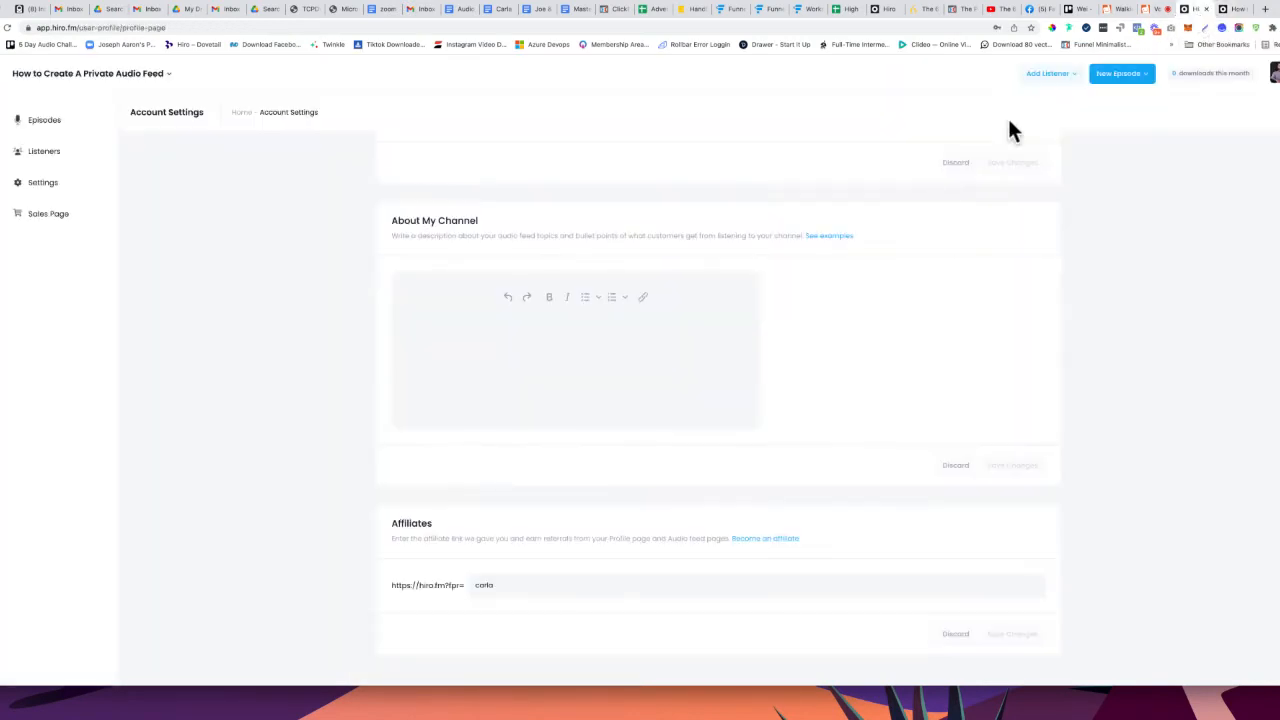
# Select ep-4.mp3 and ep-2.mp3 for embed code, enable public sharing to get the code, then disable it
pyautogui.click(48, 124)
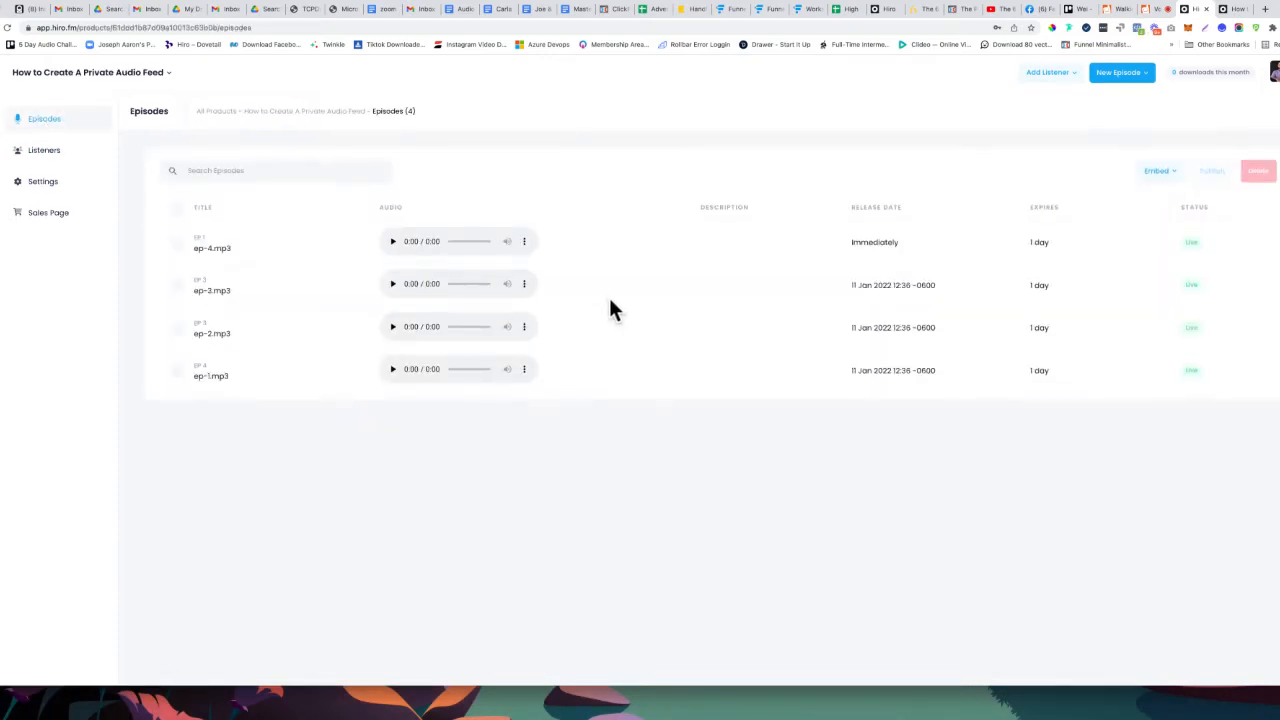
pyautogui.click(1170, 174)
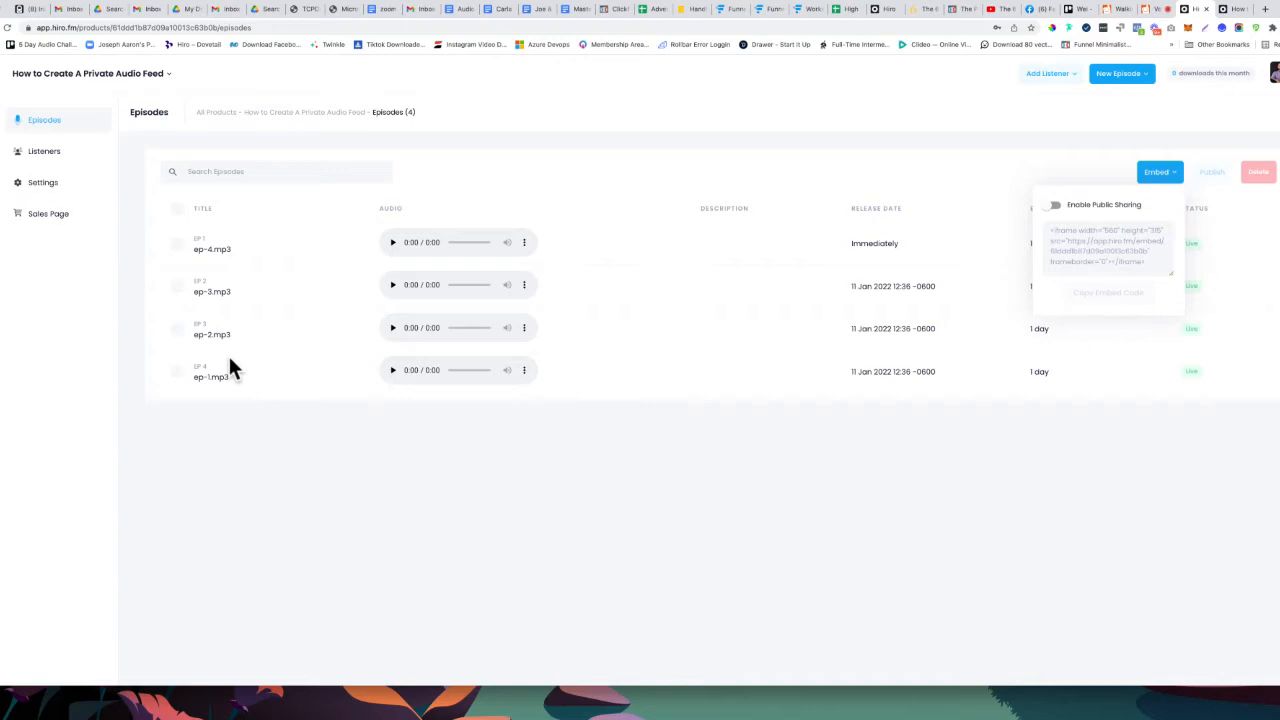
pyautogui.click(1232, 9)
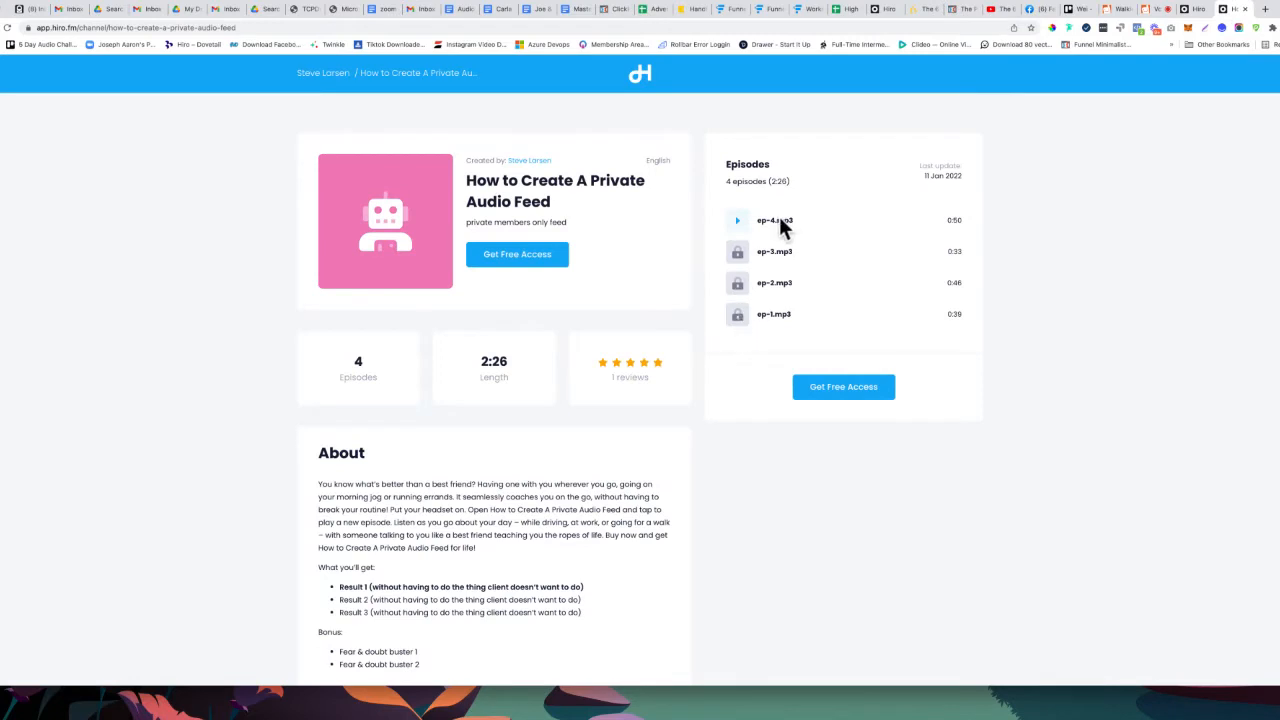
pyautogui.click(1193, 10)
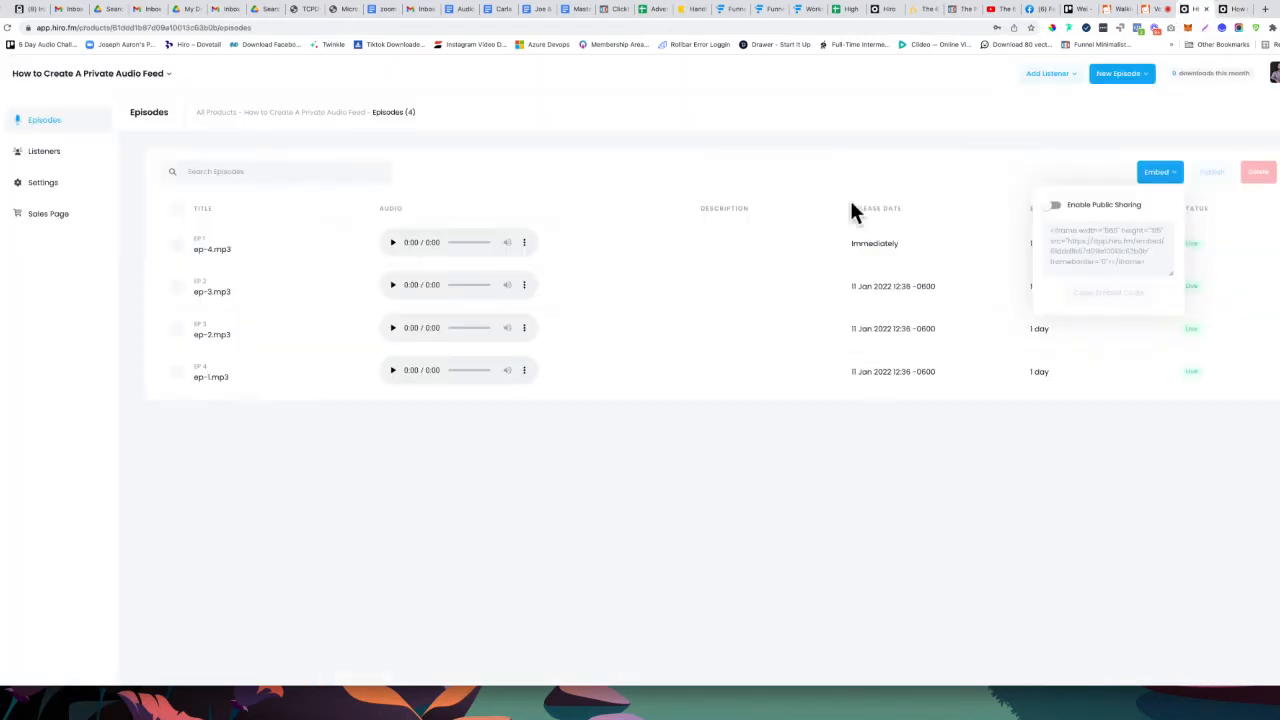
pyautogui.click(178, 243)
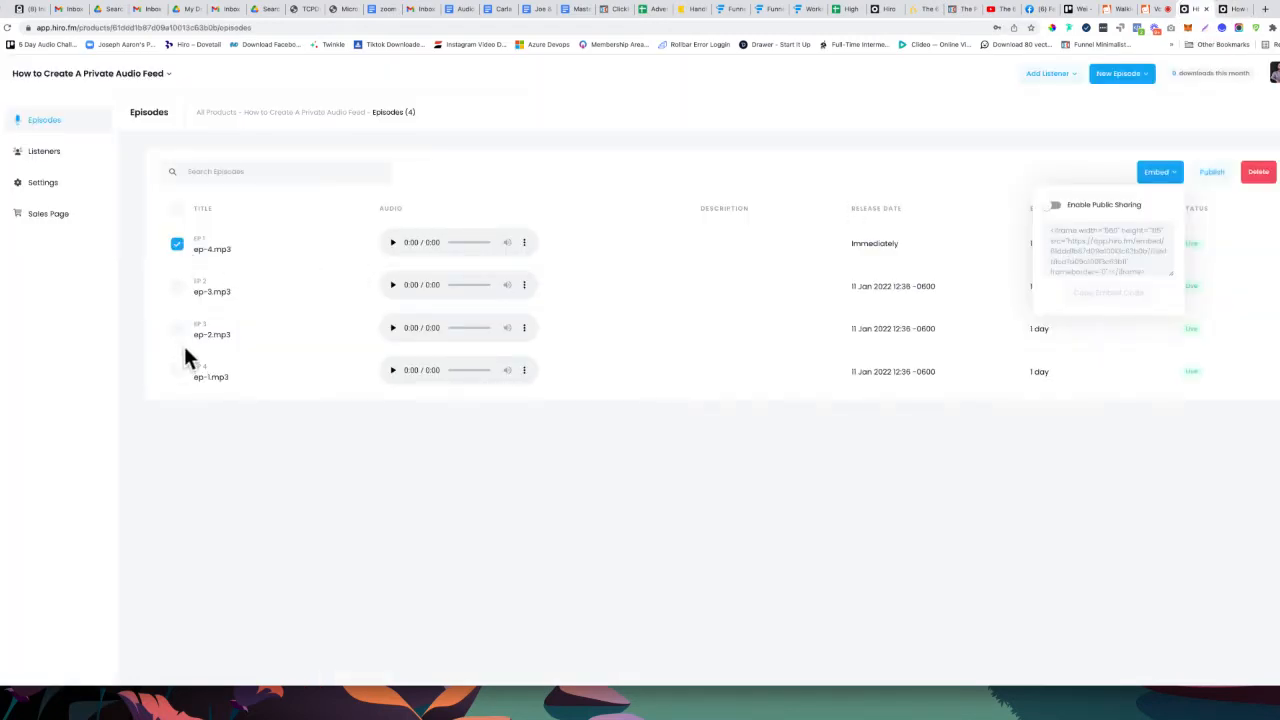
pyautogui.click(178, 330)
pyautogui.click(1055, 206)
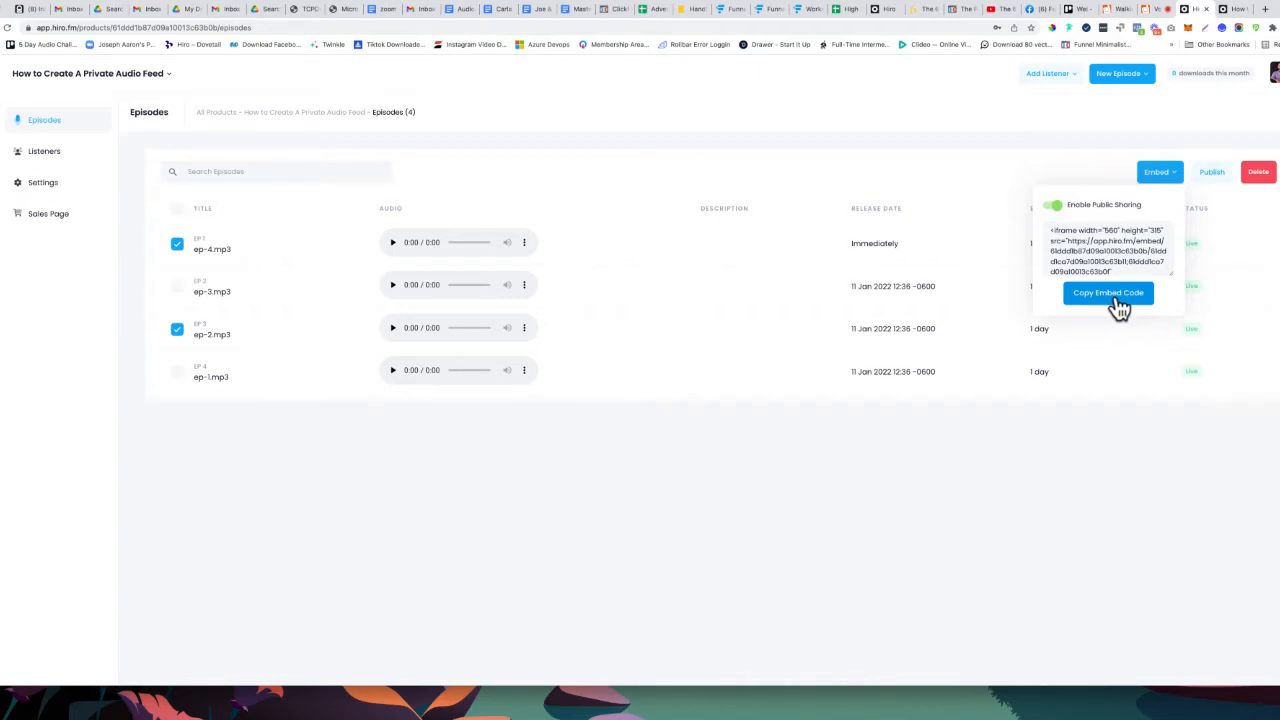
pyautogui.click(1053, 207)
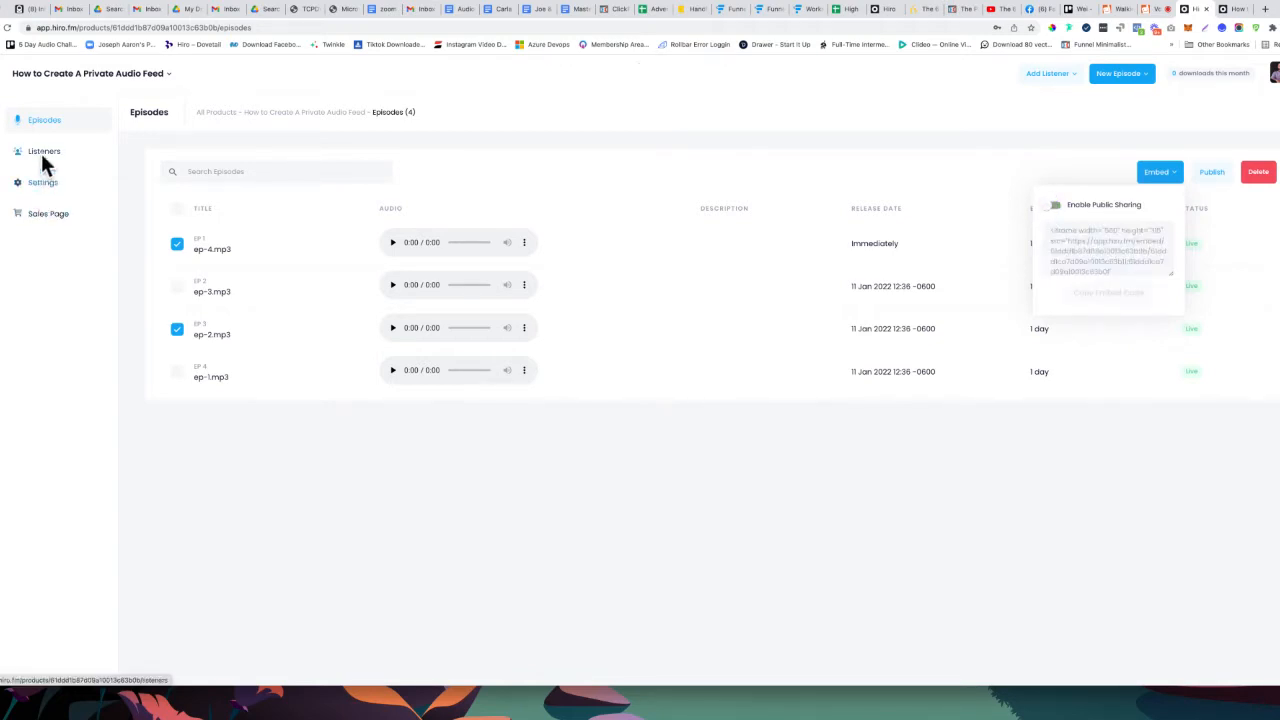
# Add a single test listener to the feed from the saved autofill contact and send the access email
pyautogui.click(41, 184)
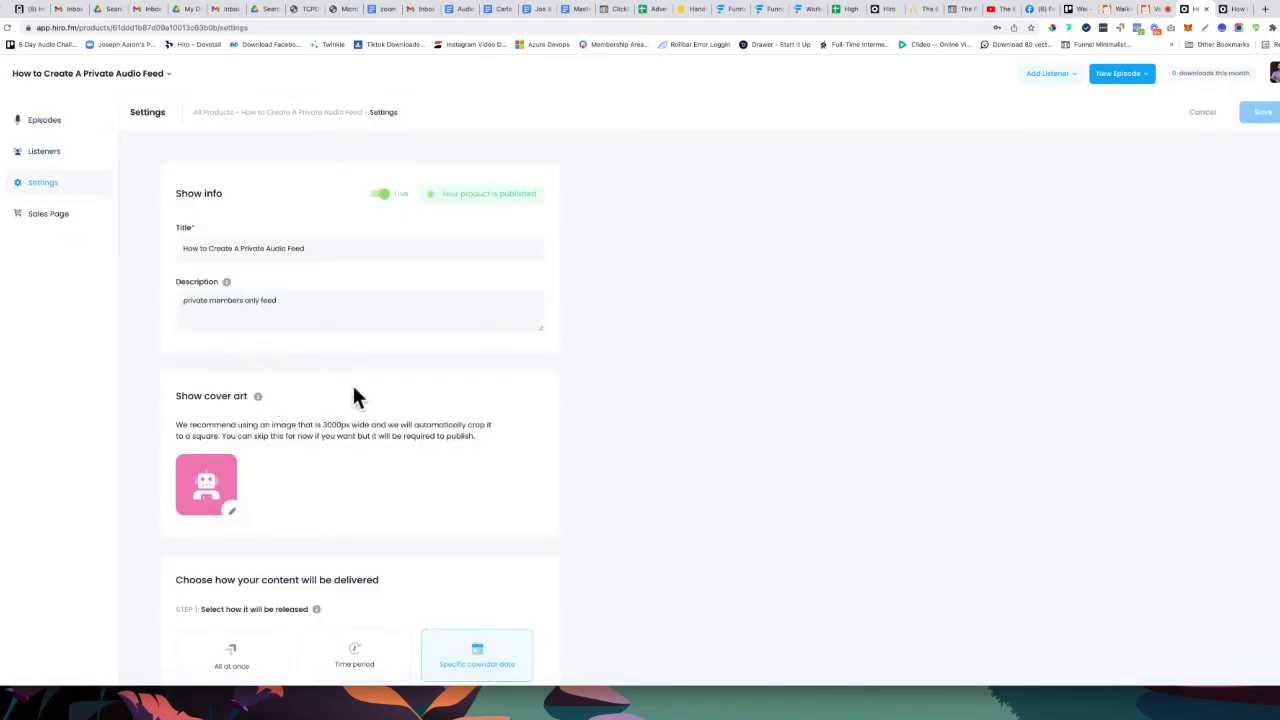
pyautogui.click(35, 152)
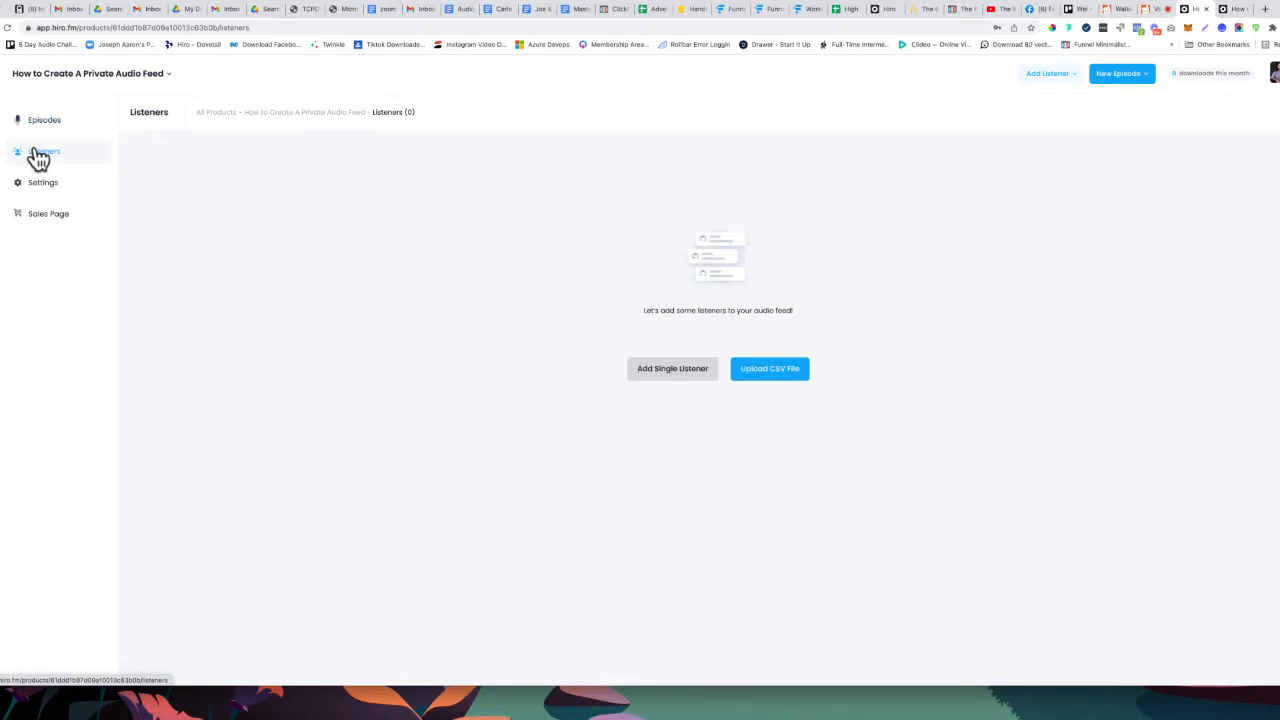
pyautogui.click(668, 370)
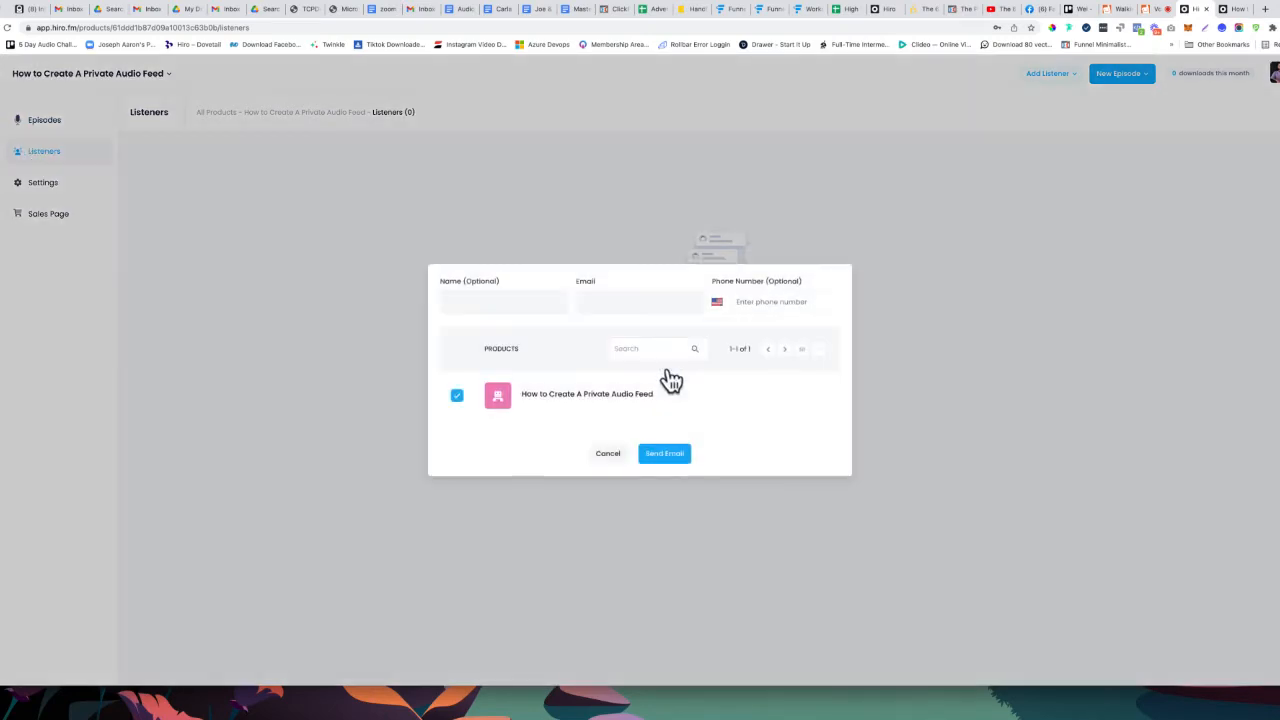
pyautogui.click(536, 303)
pyautogui.click(512, 333)
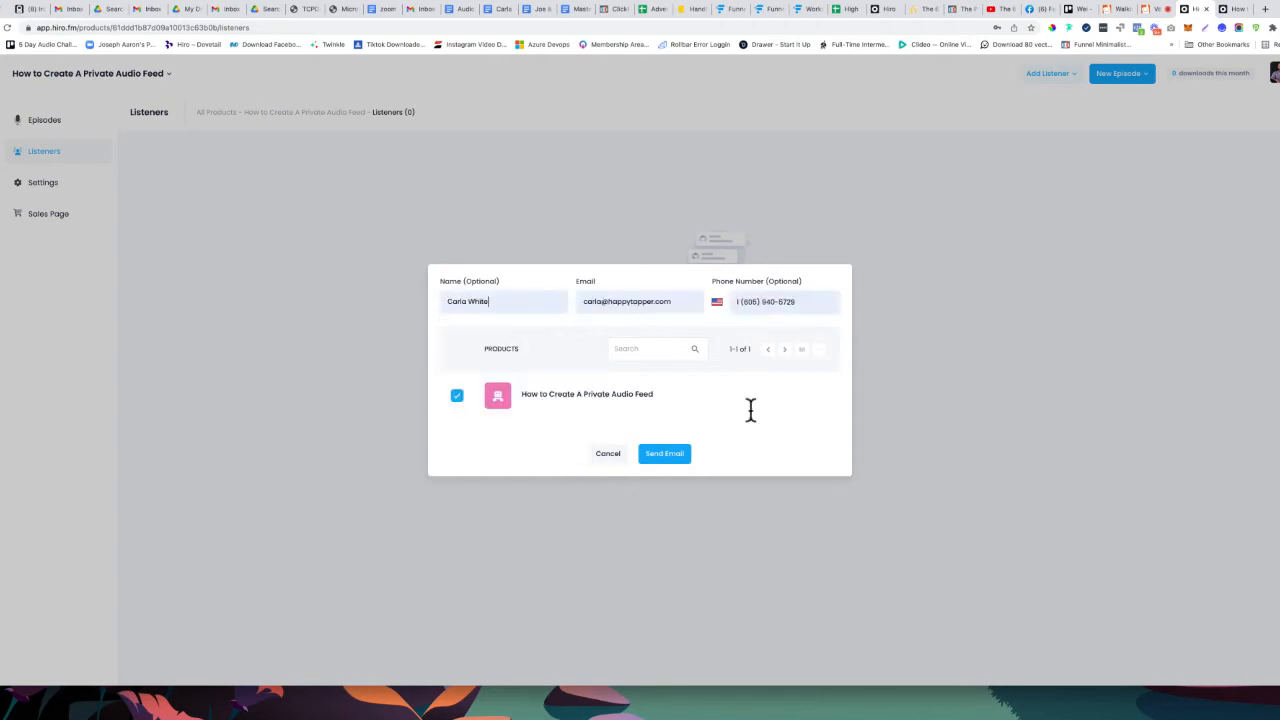
pyautogui.click(666, 455)
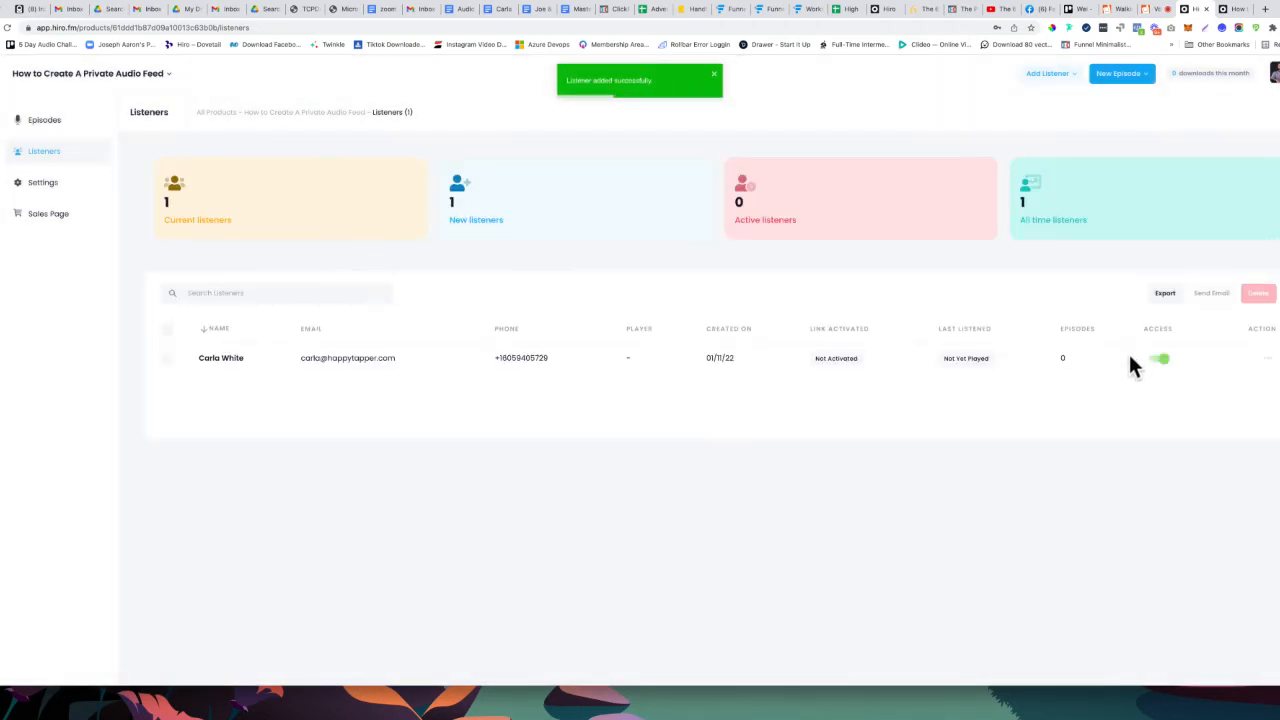
# Select the test listener's row and delete it, confirming Yes
pyautogui.click(564, 370)
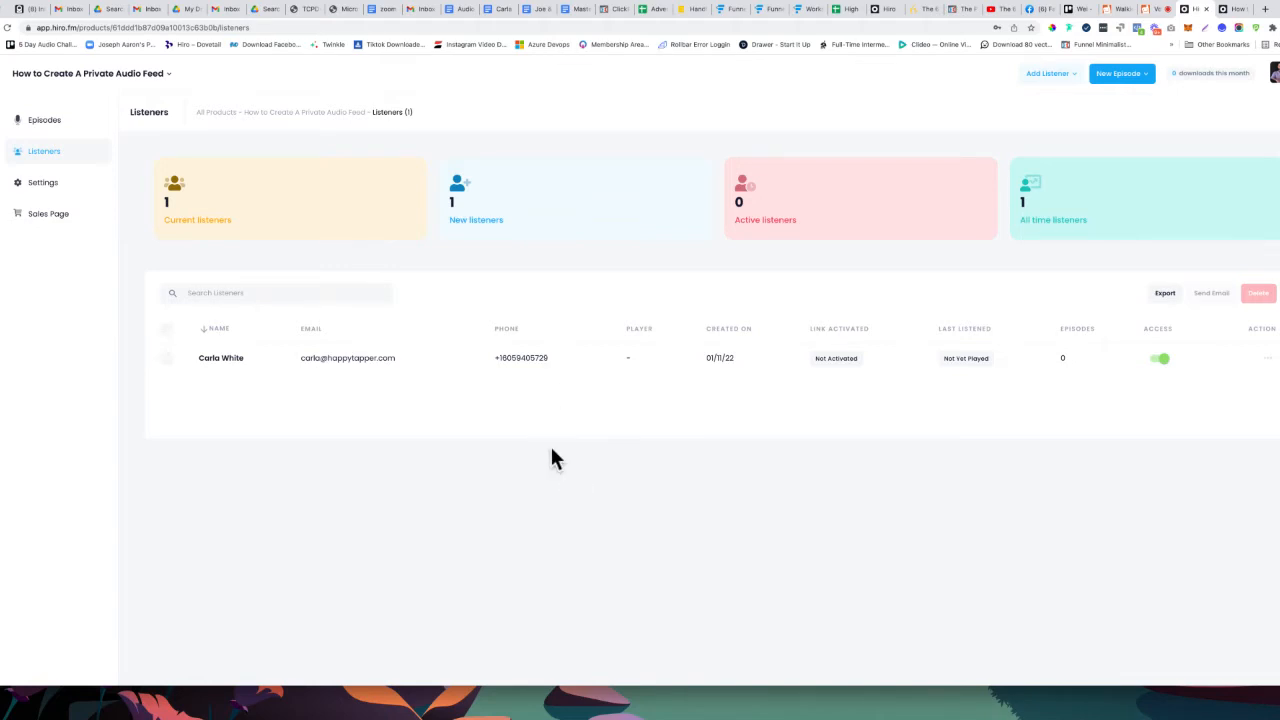
pyautogui.moveTo(552, 357); pyautogui.dragTo(516, 357)
pyautogui.click(166, 360)
pyautogui.click(1264, 296)
pyautogui.click(622, 113)
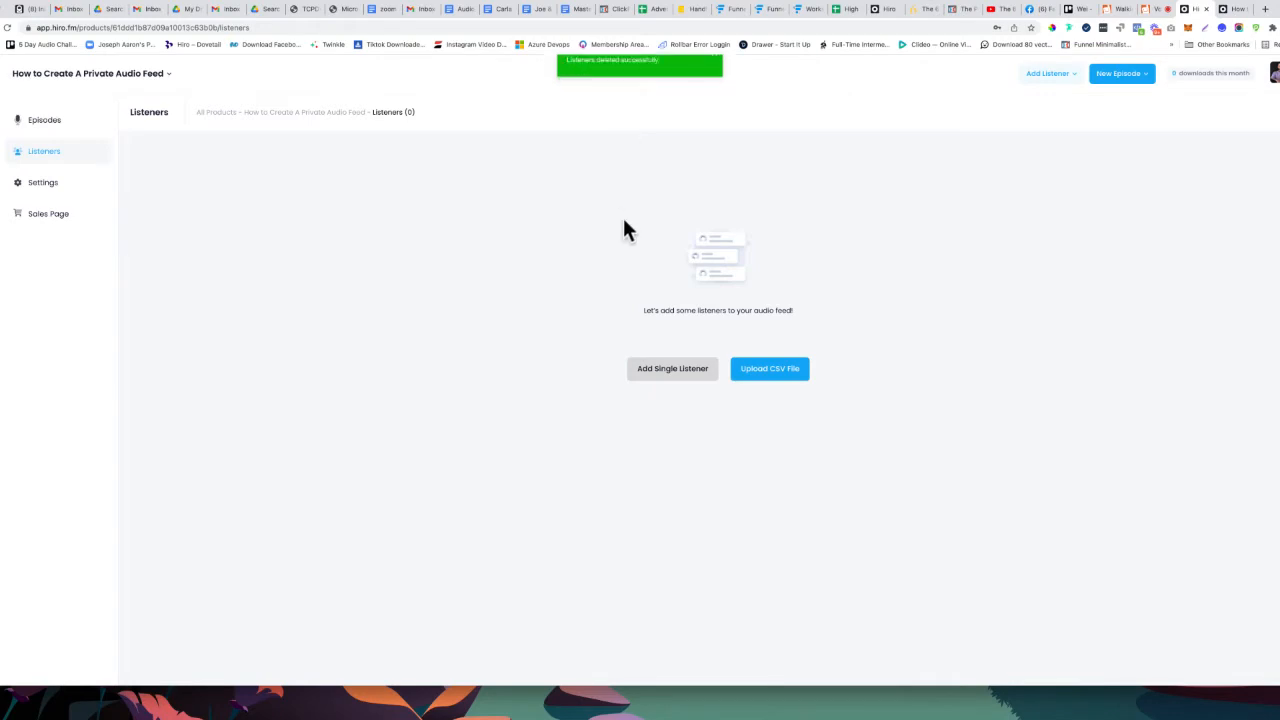
# Add a single listener by entering only their e-mail address and sending the access email
pyautogui.click(682, 368)
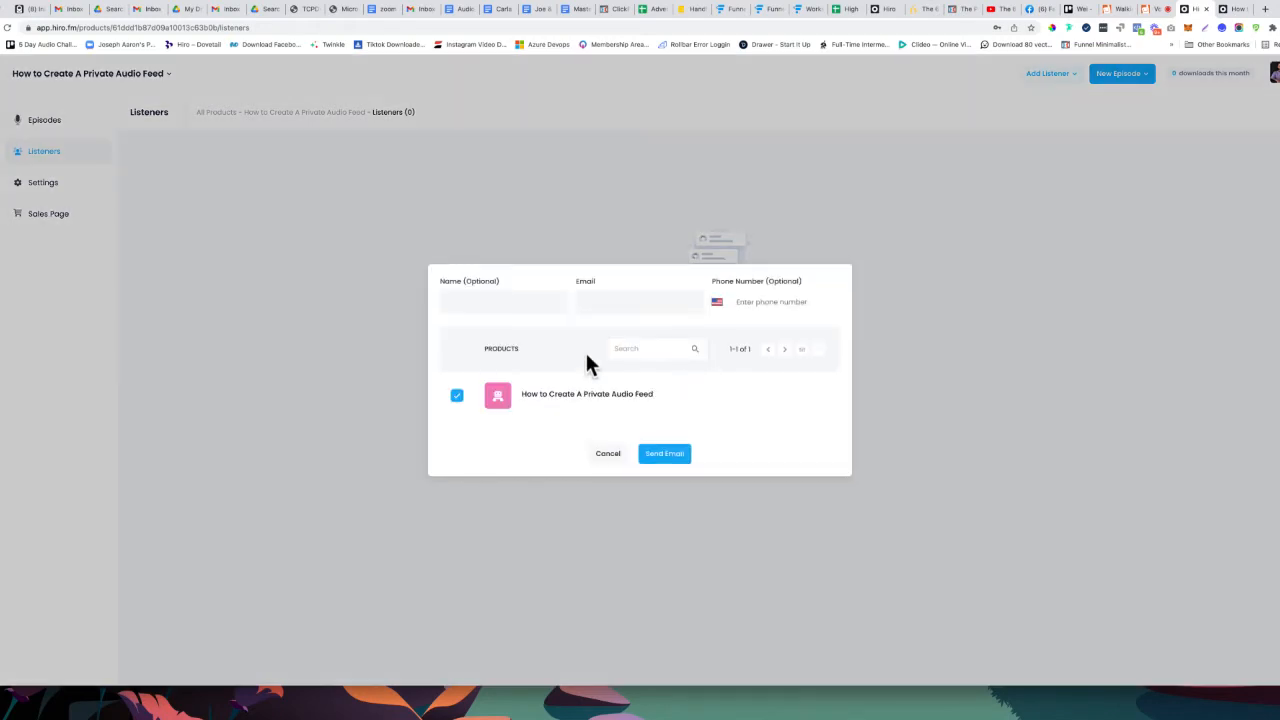
pyautogui.click(643, 299)
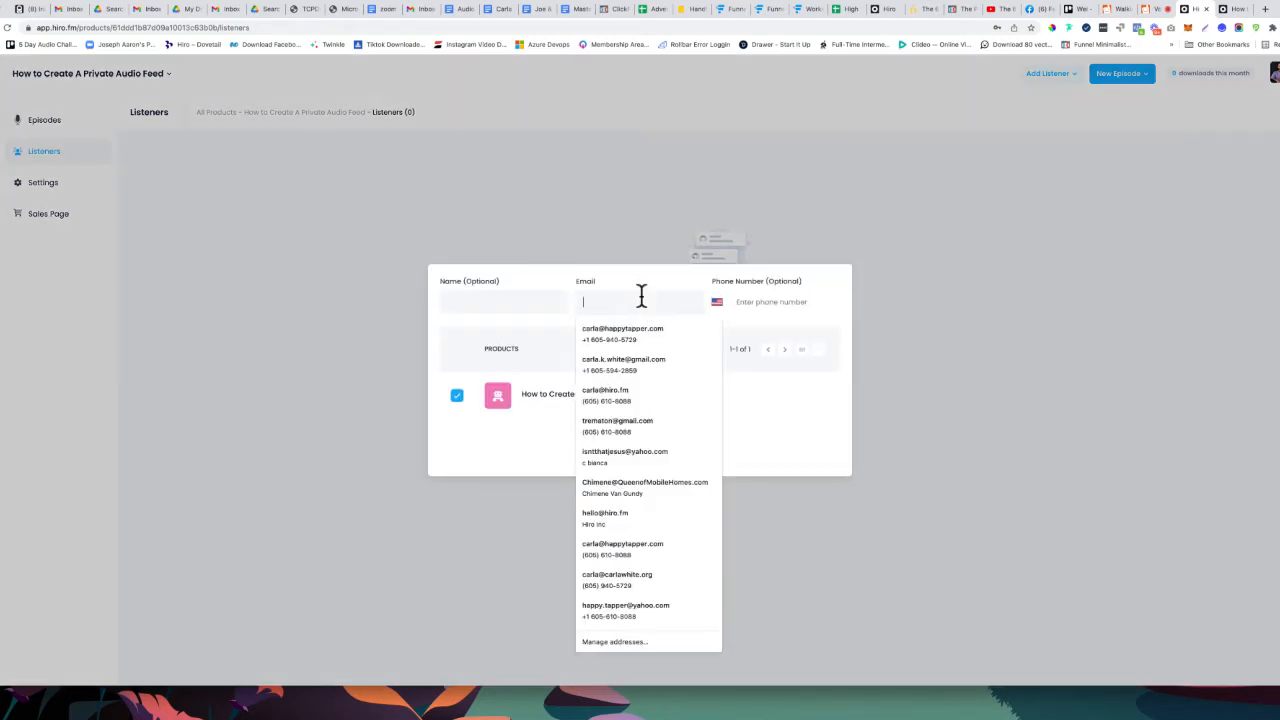
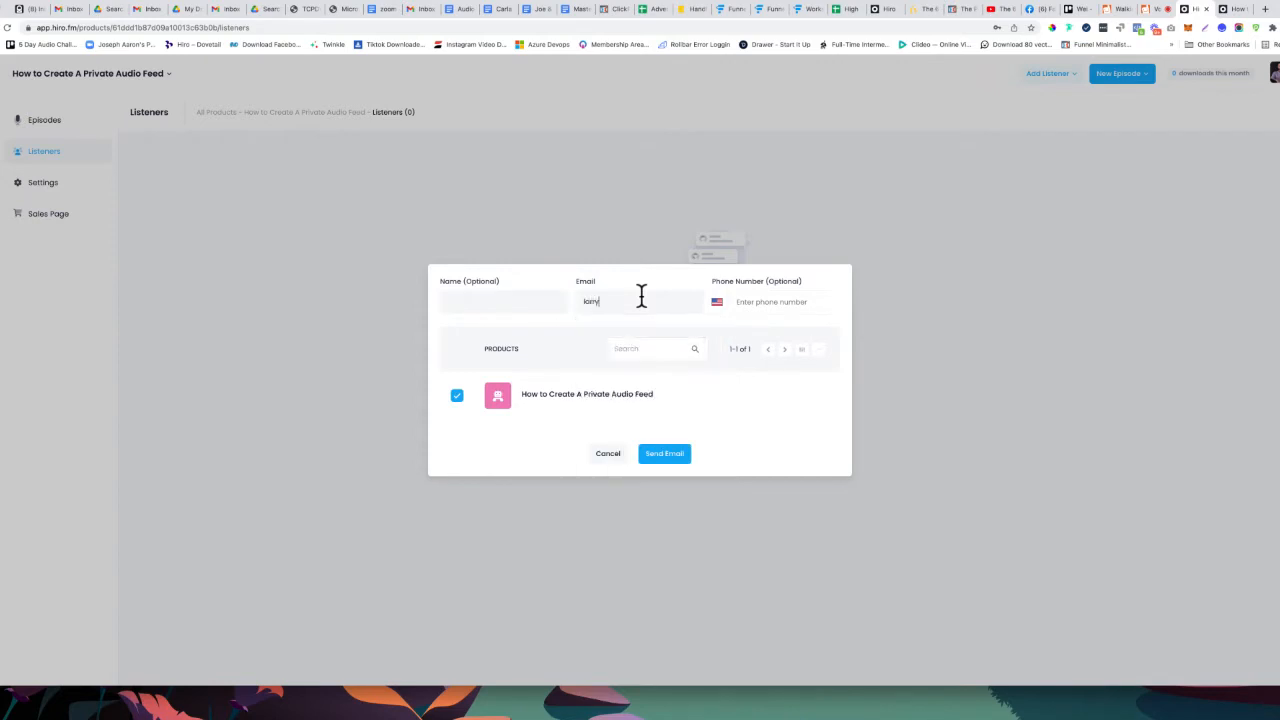
pyautogui.click(652, 458)
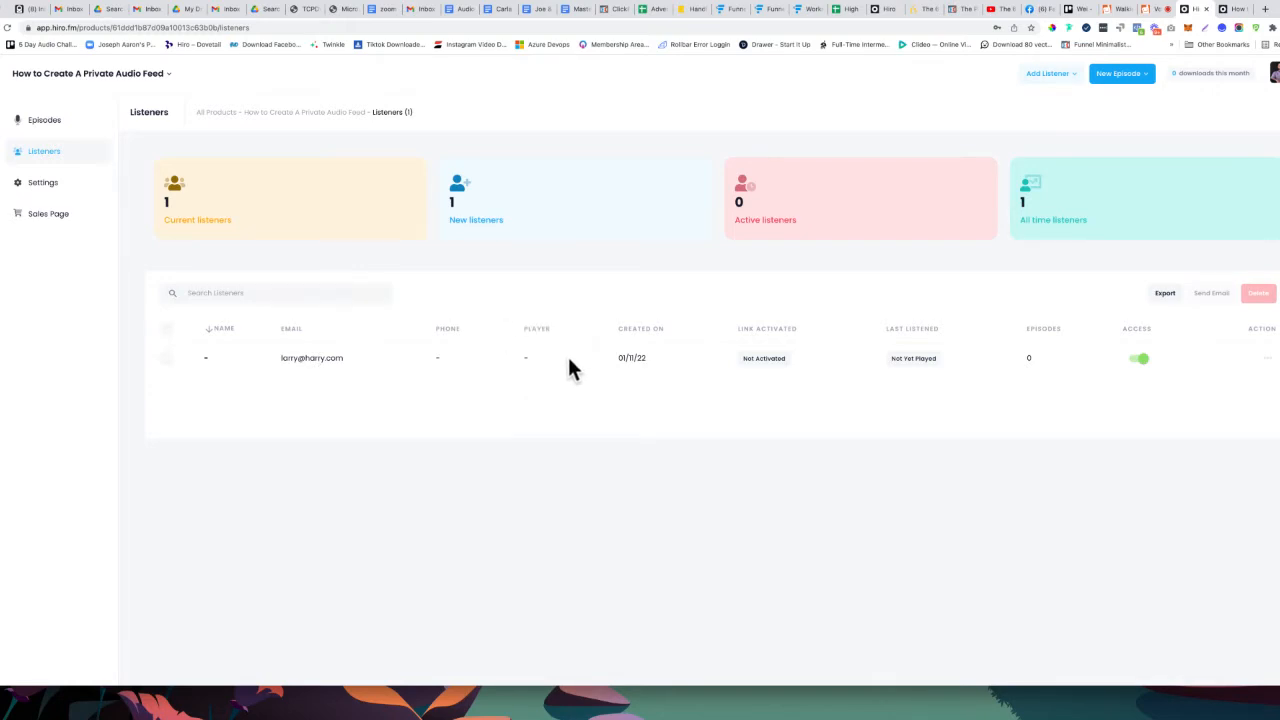
pyautogui.moveTo(1109, 386); pyautogui.dragTo(1068, 428)
# Turn off the listener's Access toggle, confirm blocking with Yes, and check the listener's action menu
pyautogui.click(1138, 360)
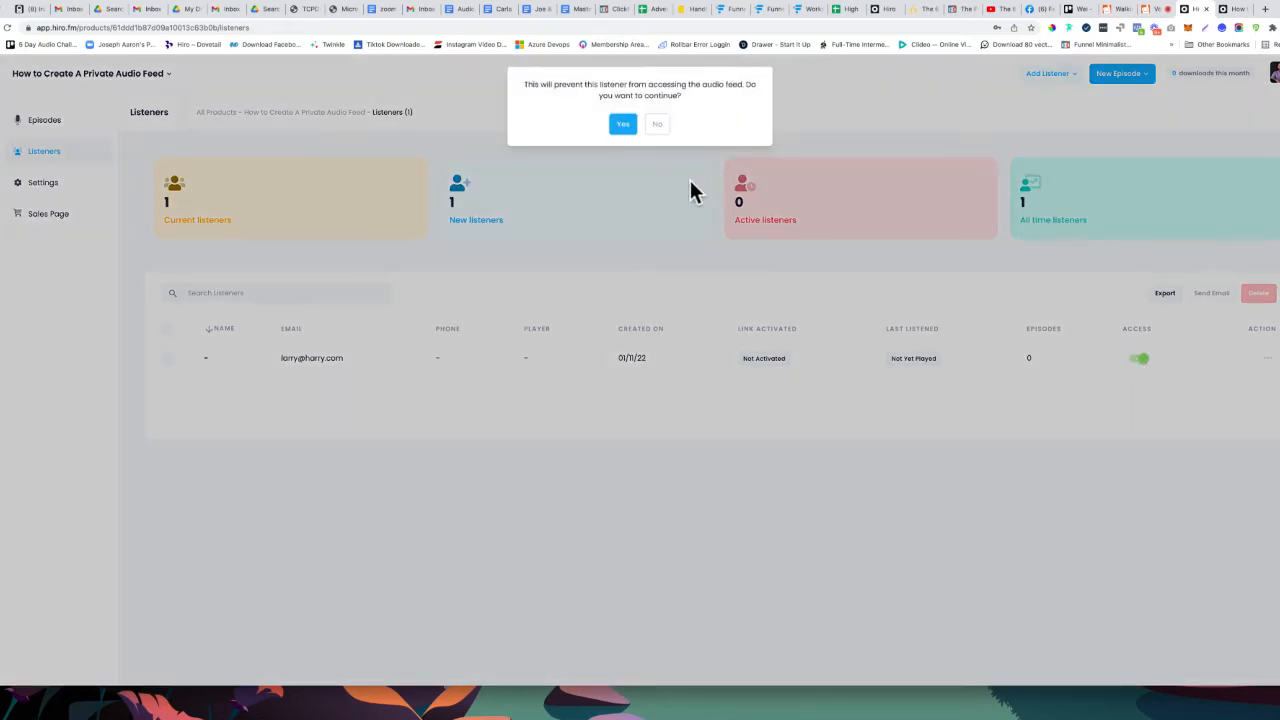
pyautogui.click(623, 125)
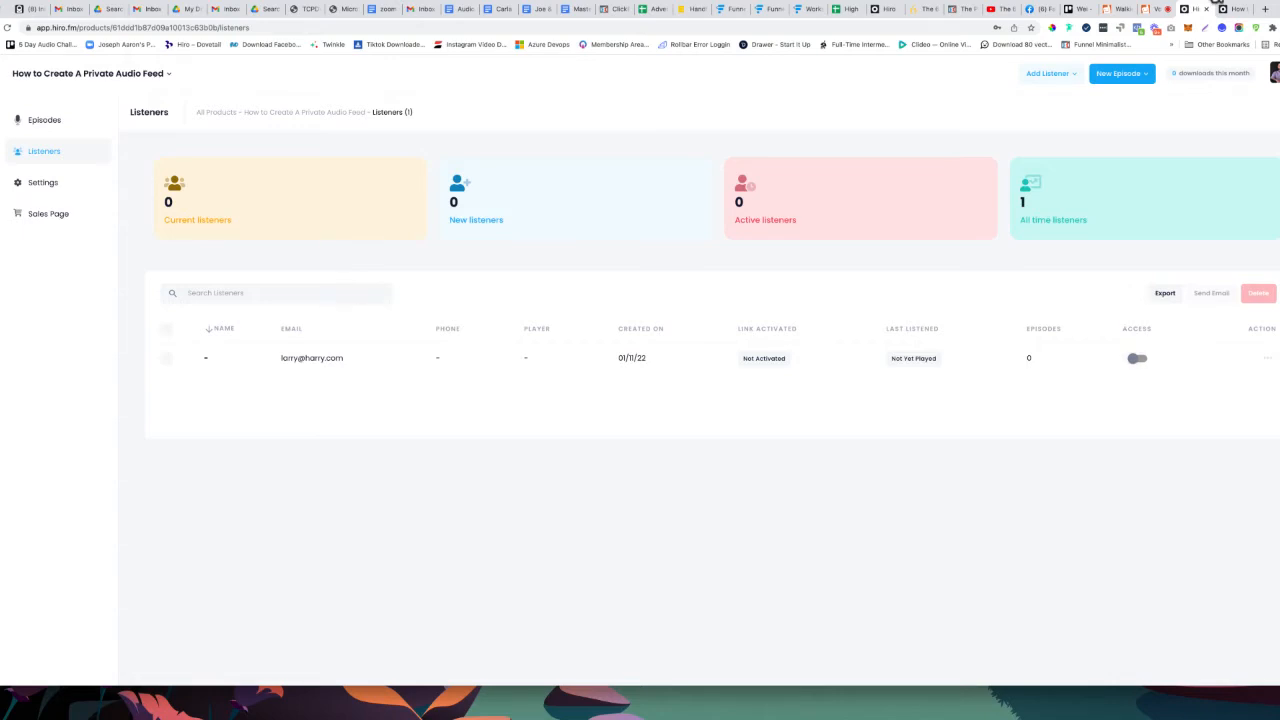
pyautogui.click(1266, 362)
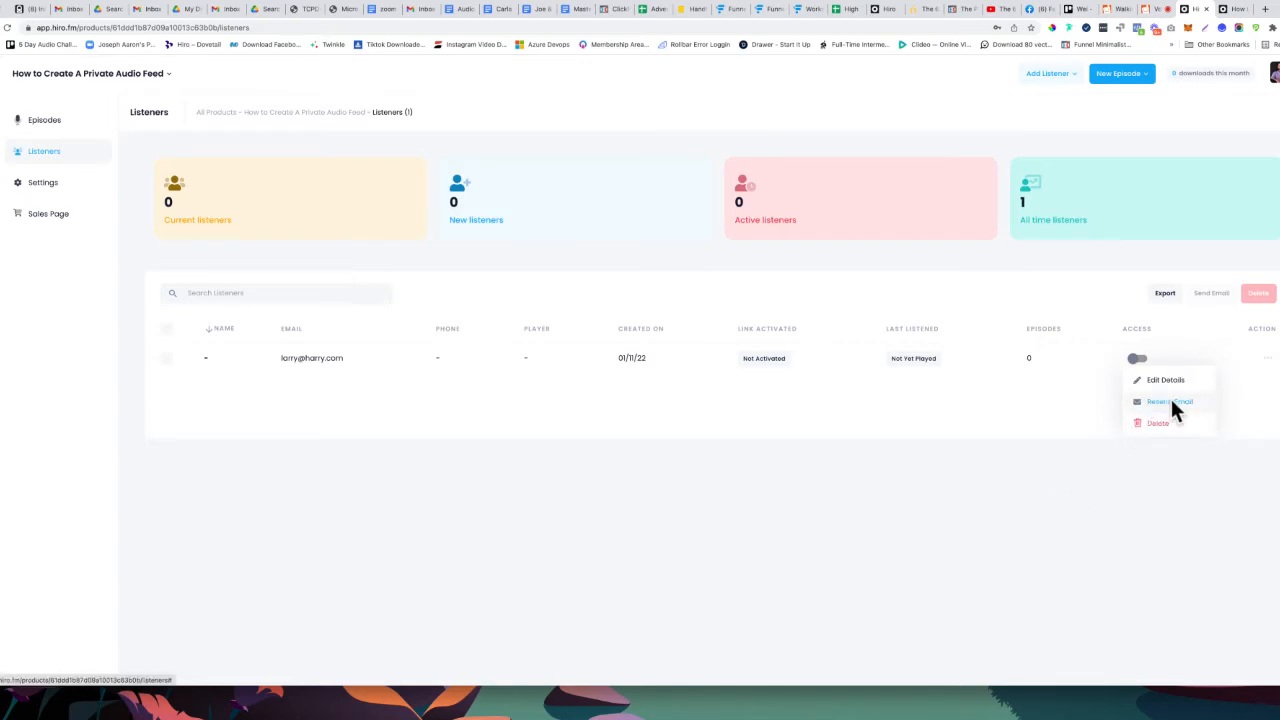
pyautogui.click(706, 432)
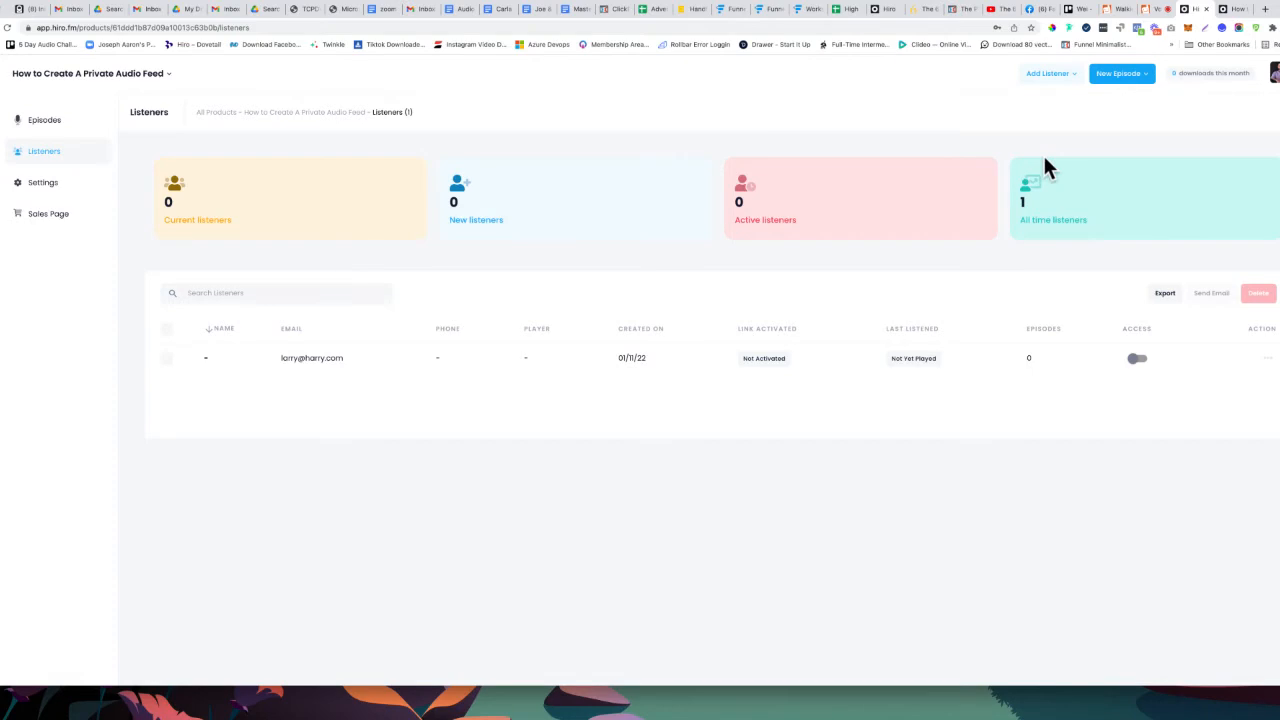
pyautogui.click(1274, 80)
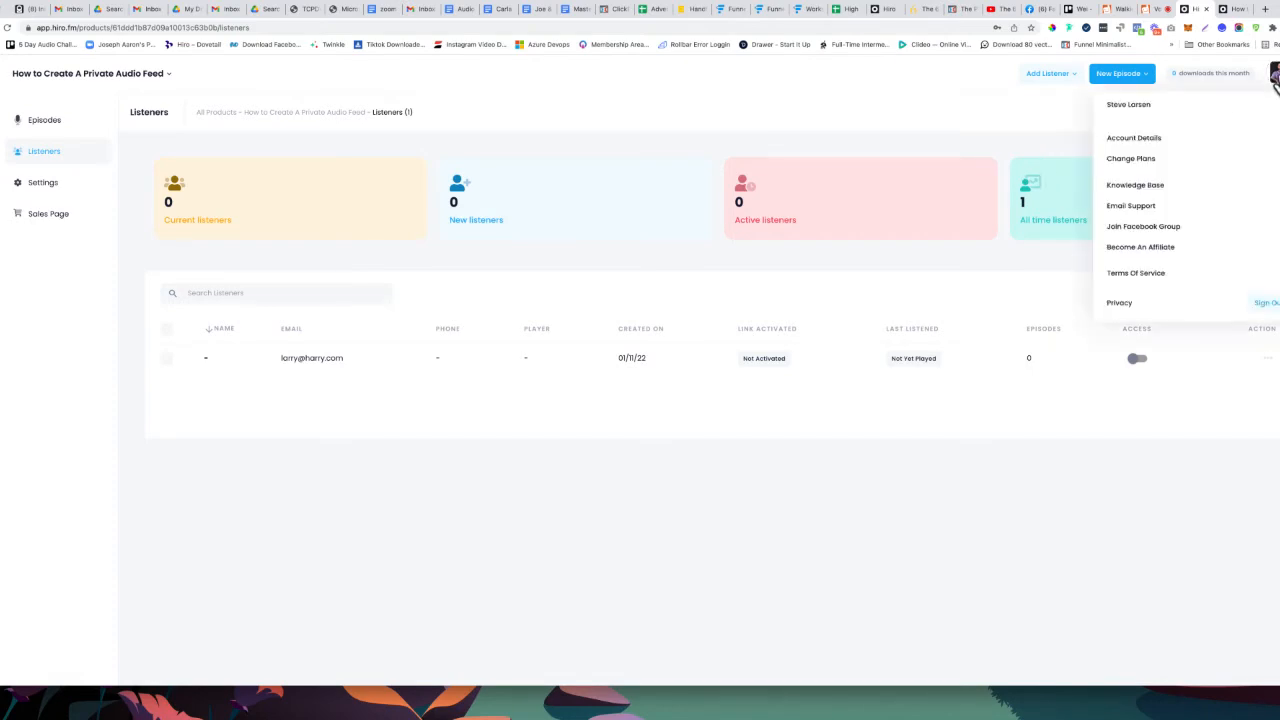
# Go to Account Details' Profile Page settings and scroll down to the empty About Me section
pyautogui.click(1137, 142)
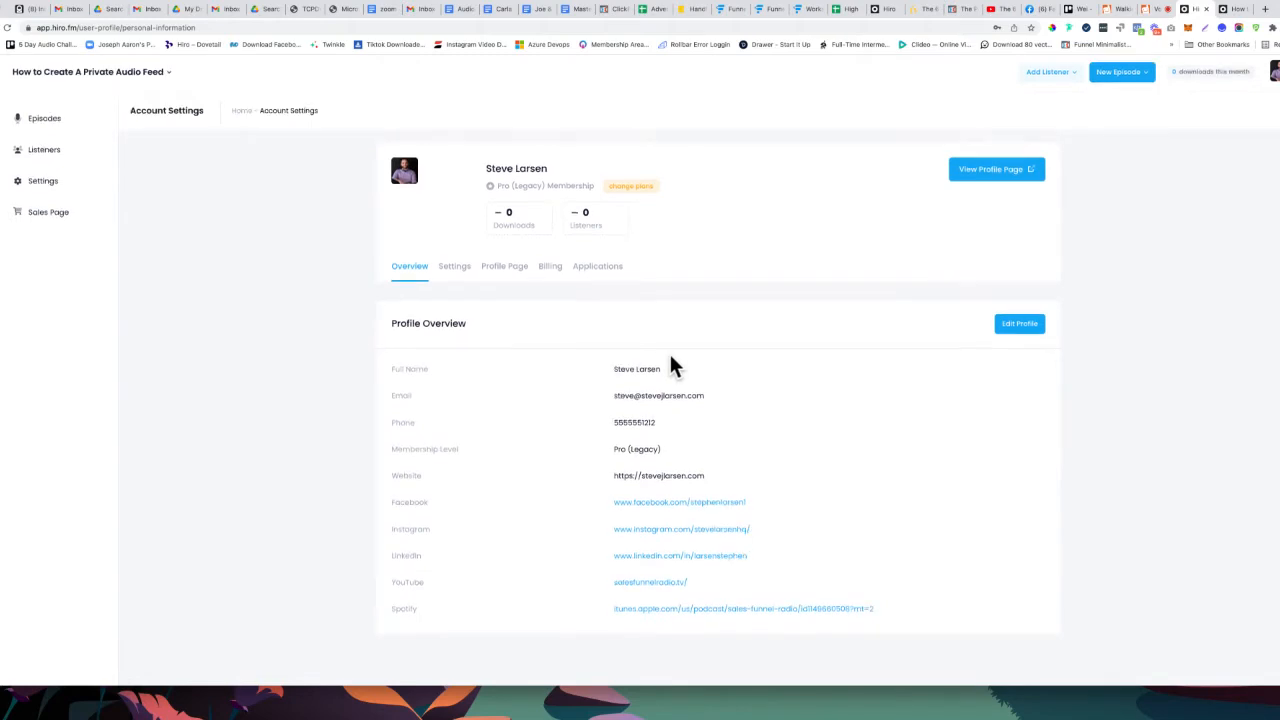
pyautogui.click(460, 279)
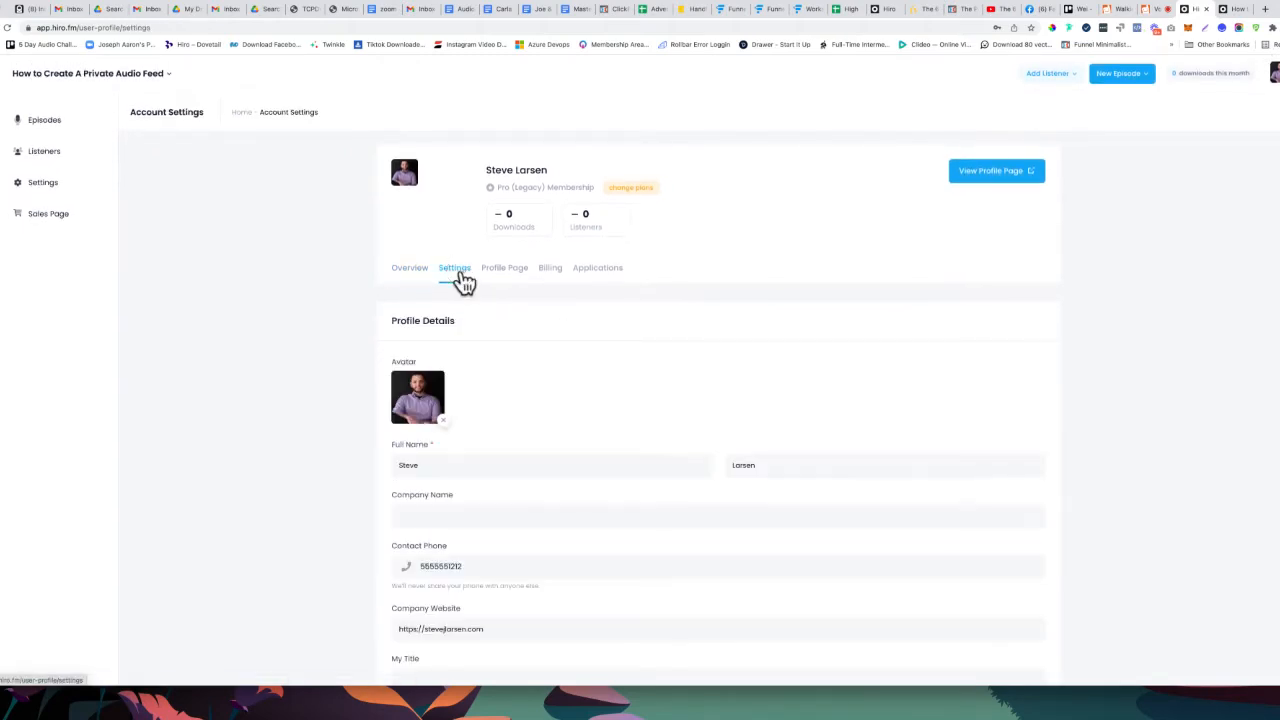
pyautogui.click(508, 272)
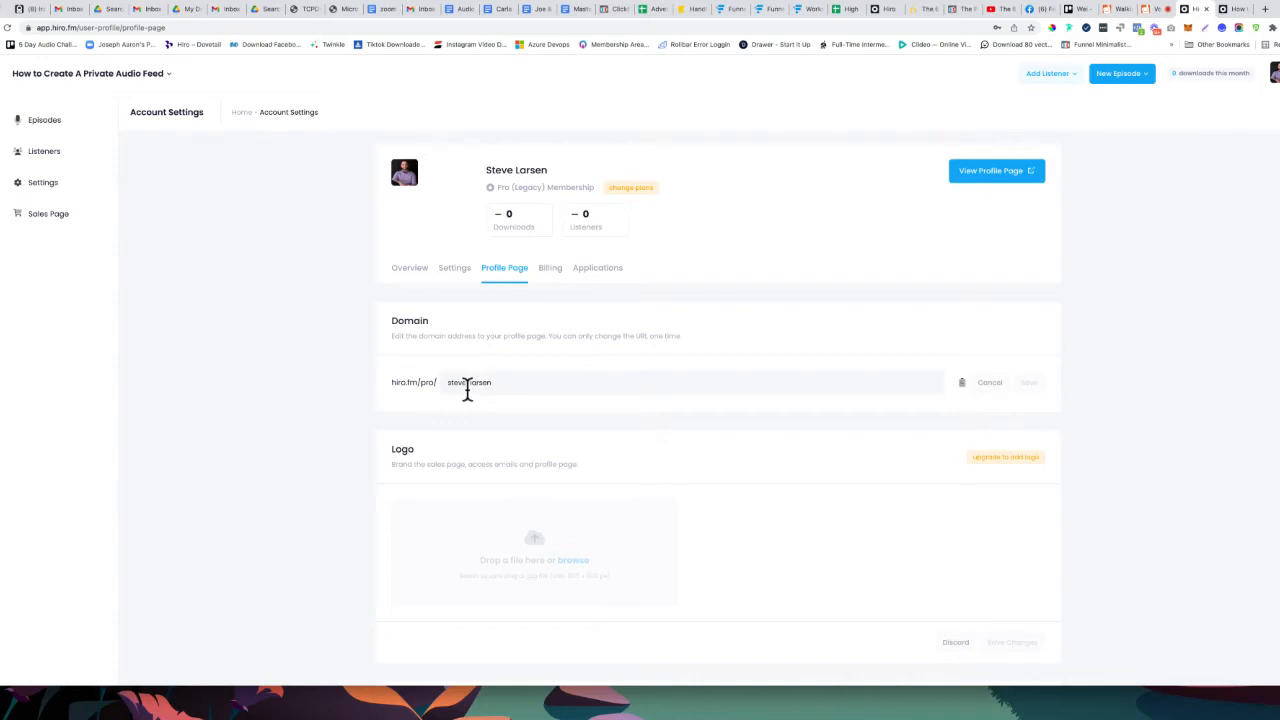
pyautogui.scroll(-3, 466, 390)
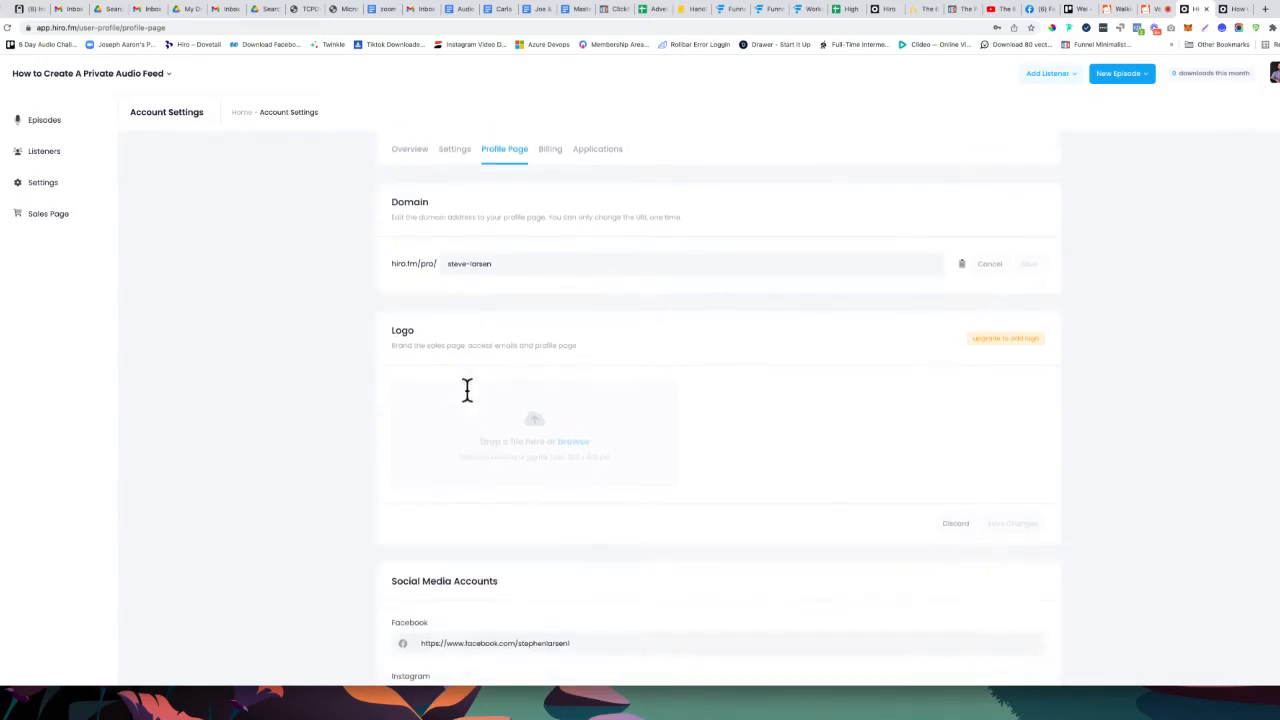
pyautogui.scroll(-1, 466, 390)
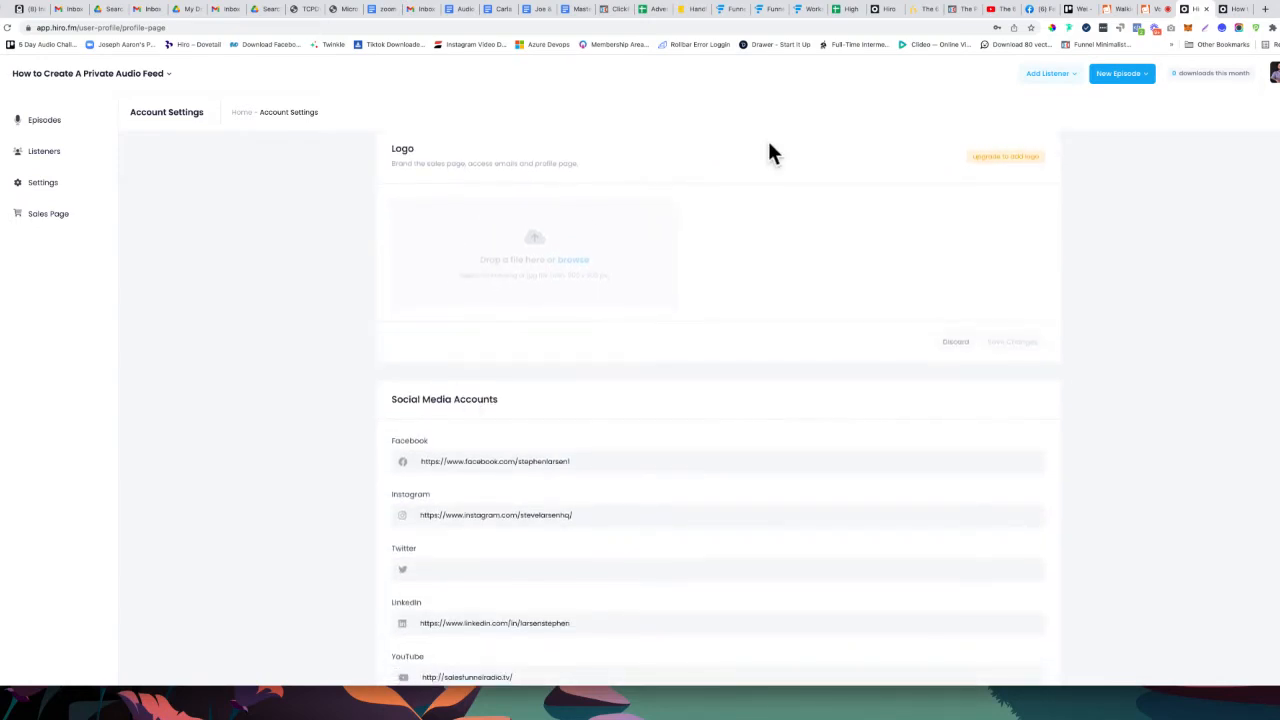
pyautogui.scroll(-3, 585, 300)
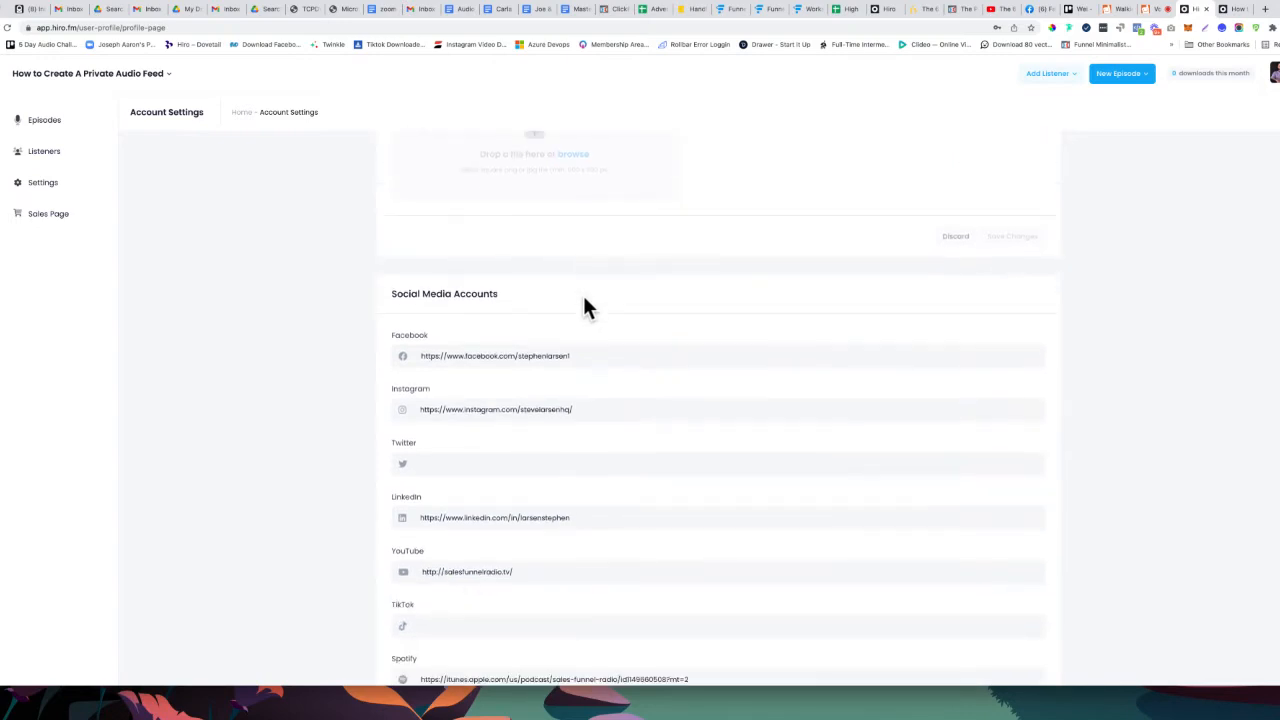
pyautogui.scroll(-5, 585, 303)
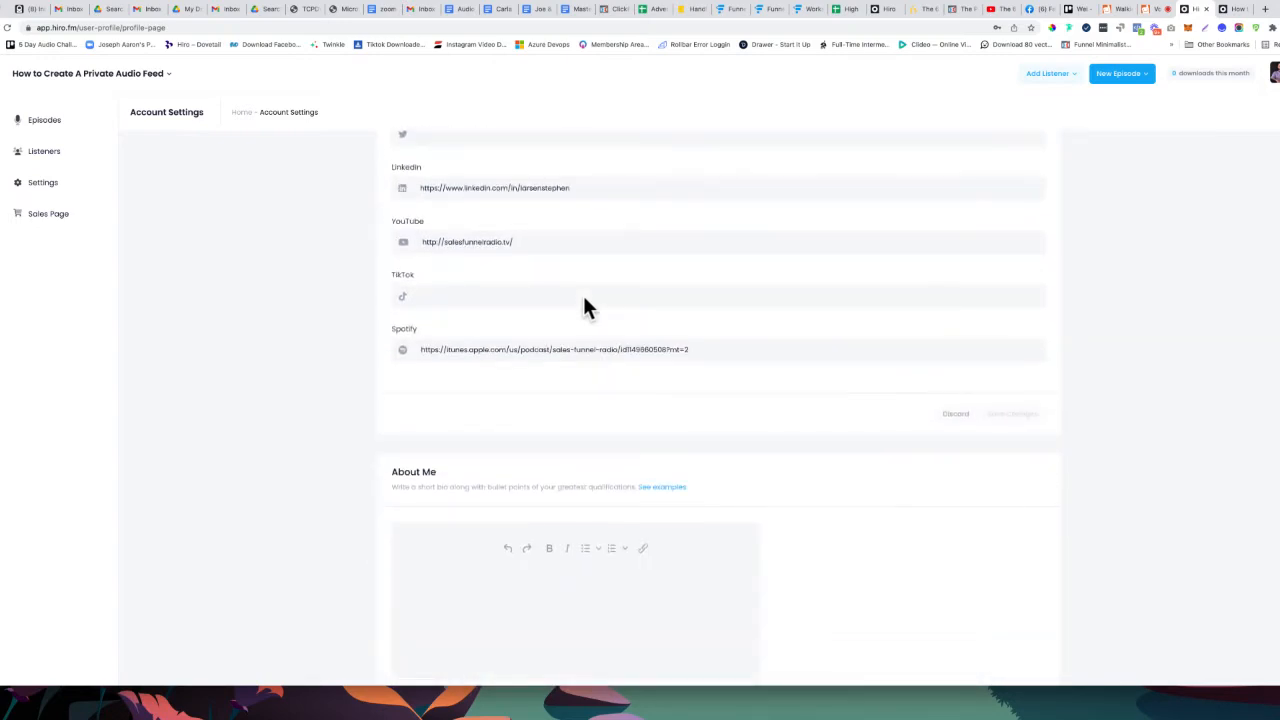
pyautogui.scroll(-1, 585, 297)
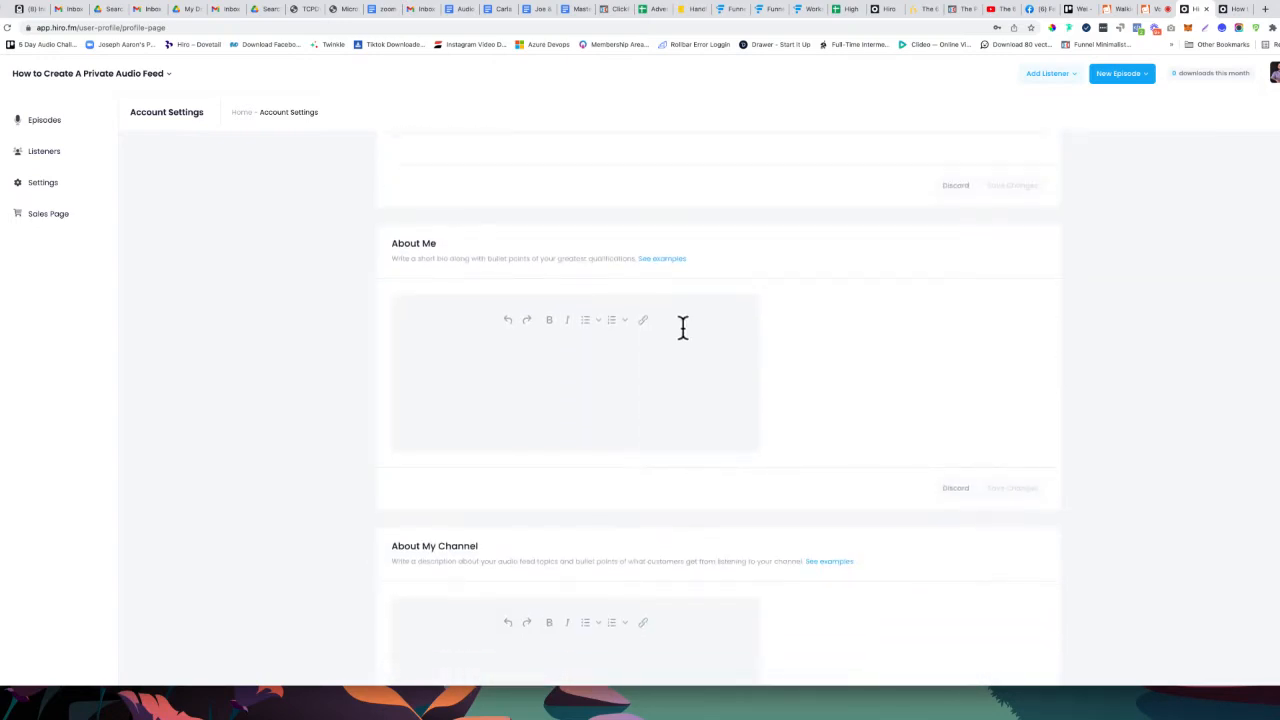
# Insert an example bio into About Me and save changes
pyautogui.click(630, 365)
pyautogui.click(665, 259)
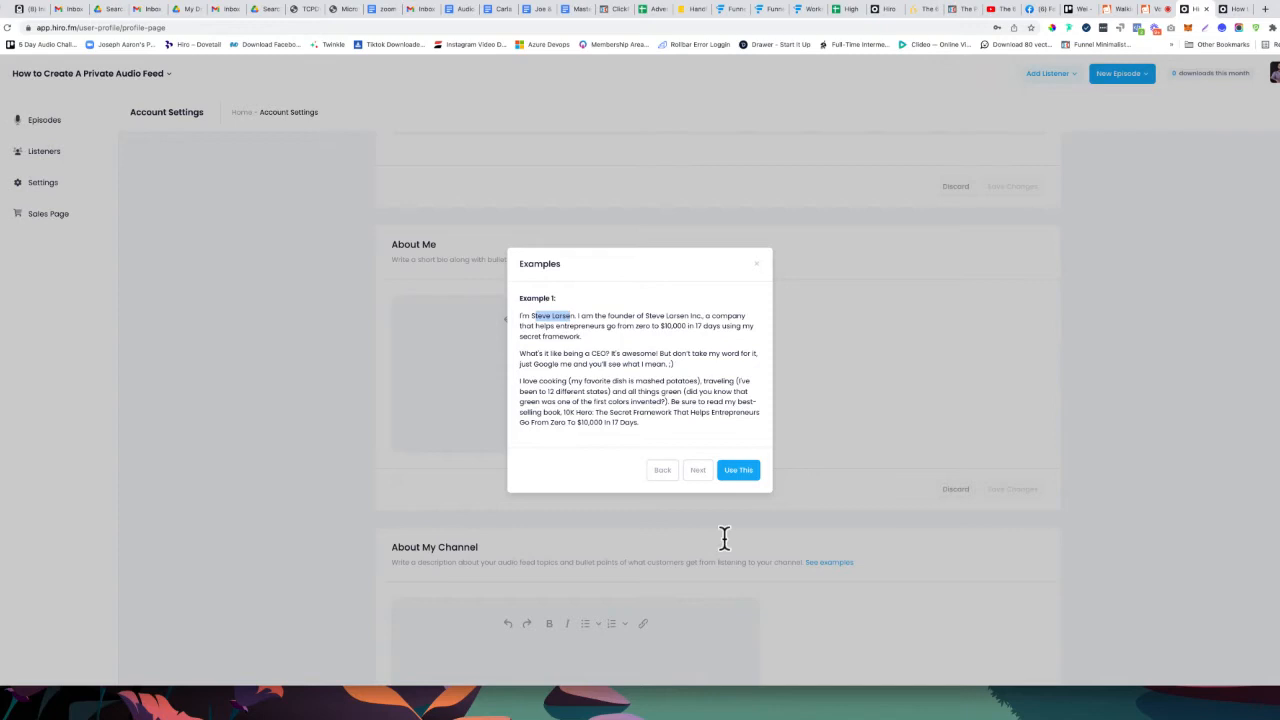
pyautogui.click(738, 470)
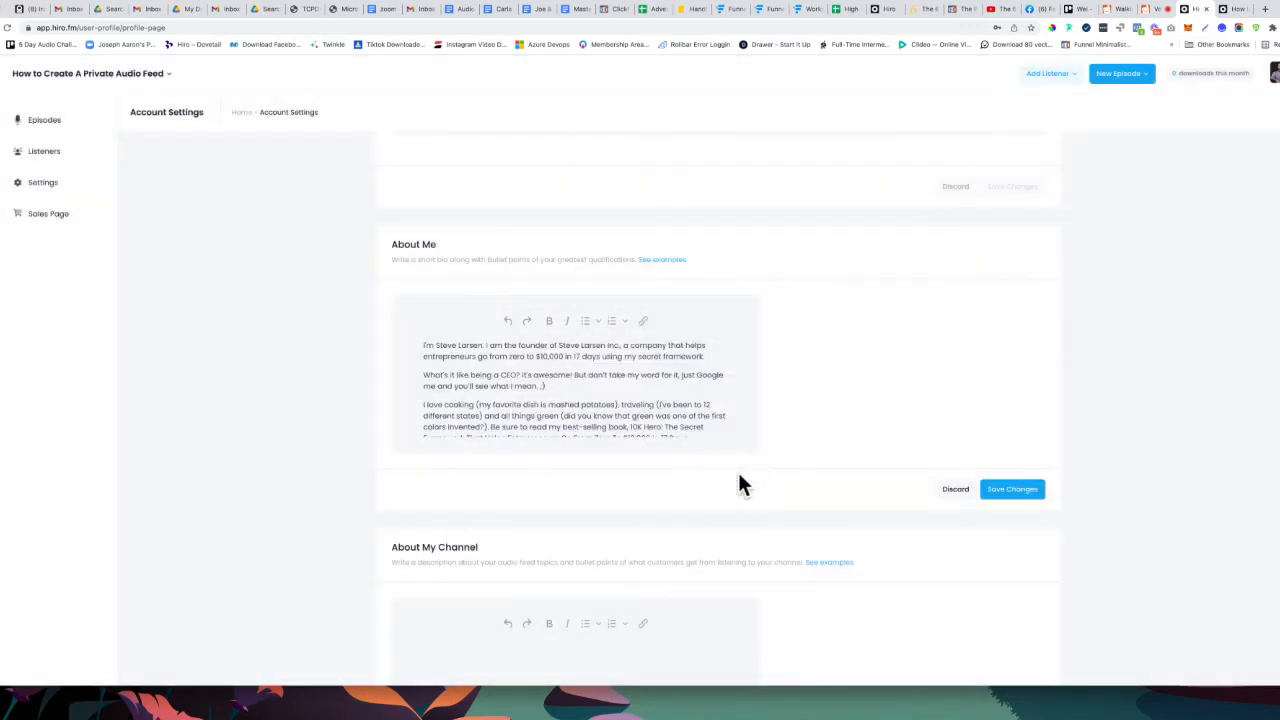
pyautogui.scroll(-1, 740, 478)
pyautogui.click(1023, 366)
# Insert an example channel description into About My Channel and save changes
pyautogui.click(663, 517)
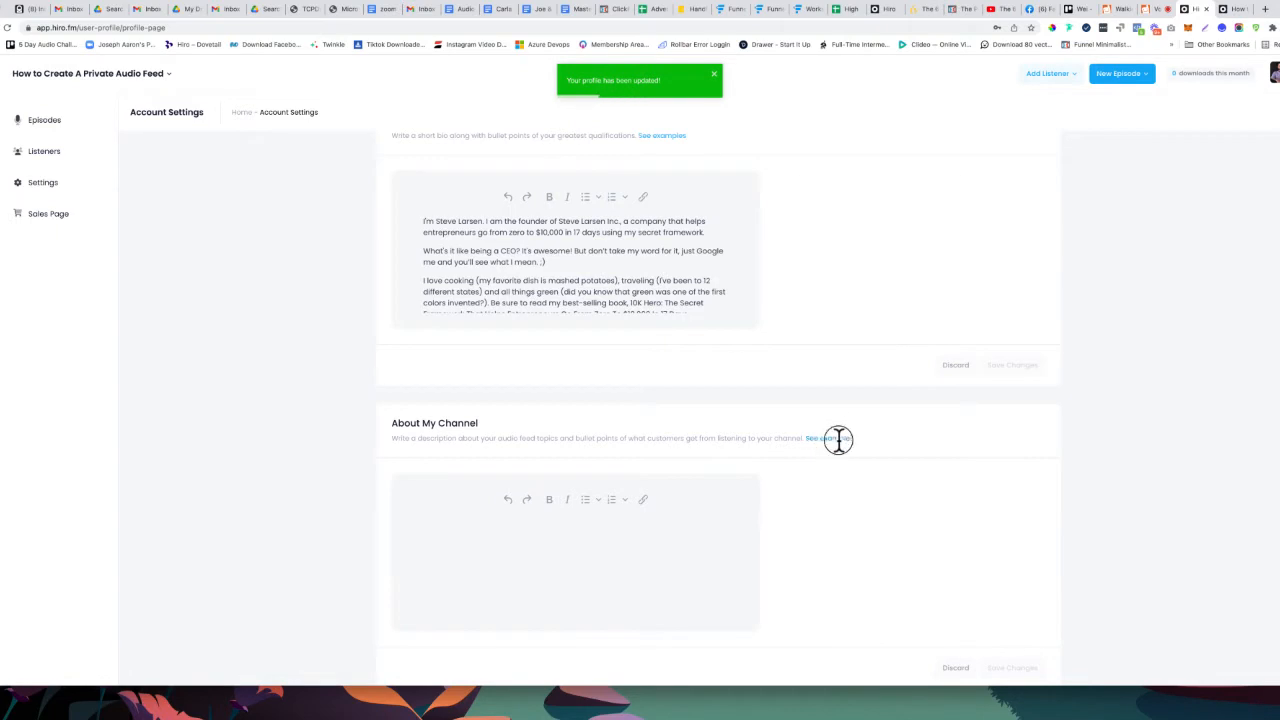
pyautogui.click(837, 438)
pyautogui.click(755, 466)
pyautogui.scroll(-2, 775, 478)
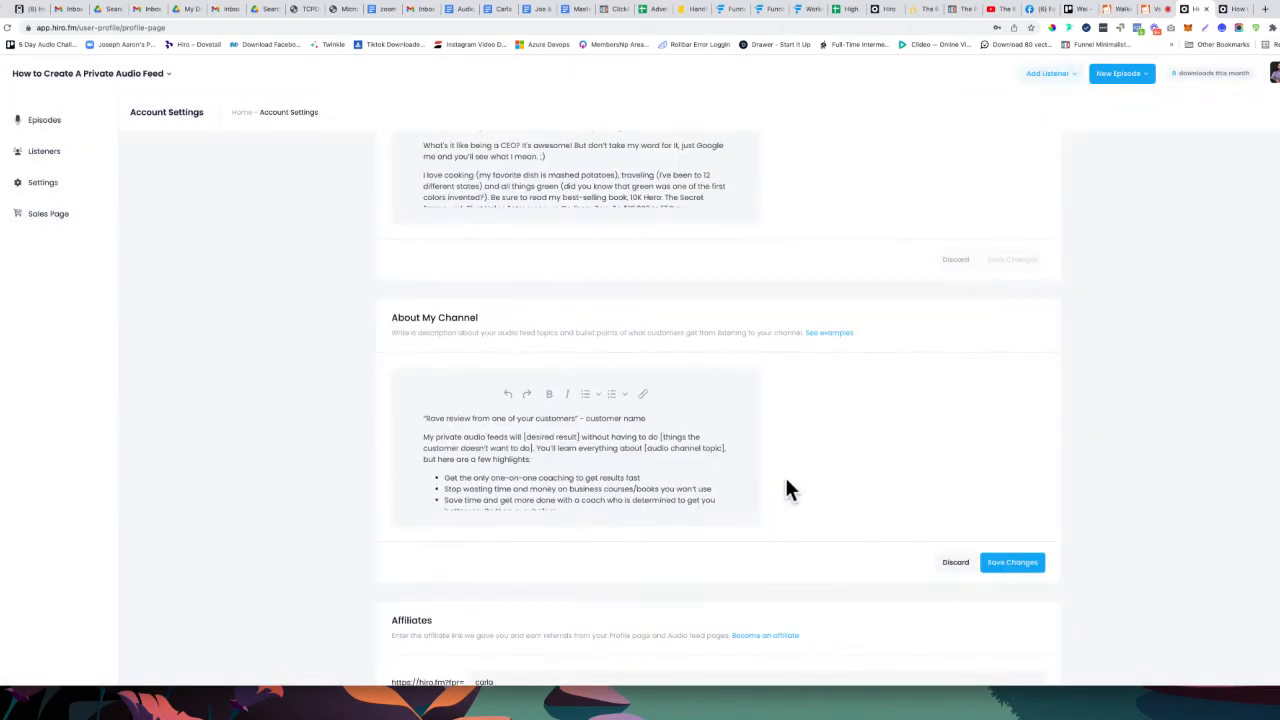
pyautogui.click(1014, 466)
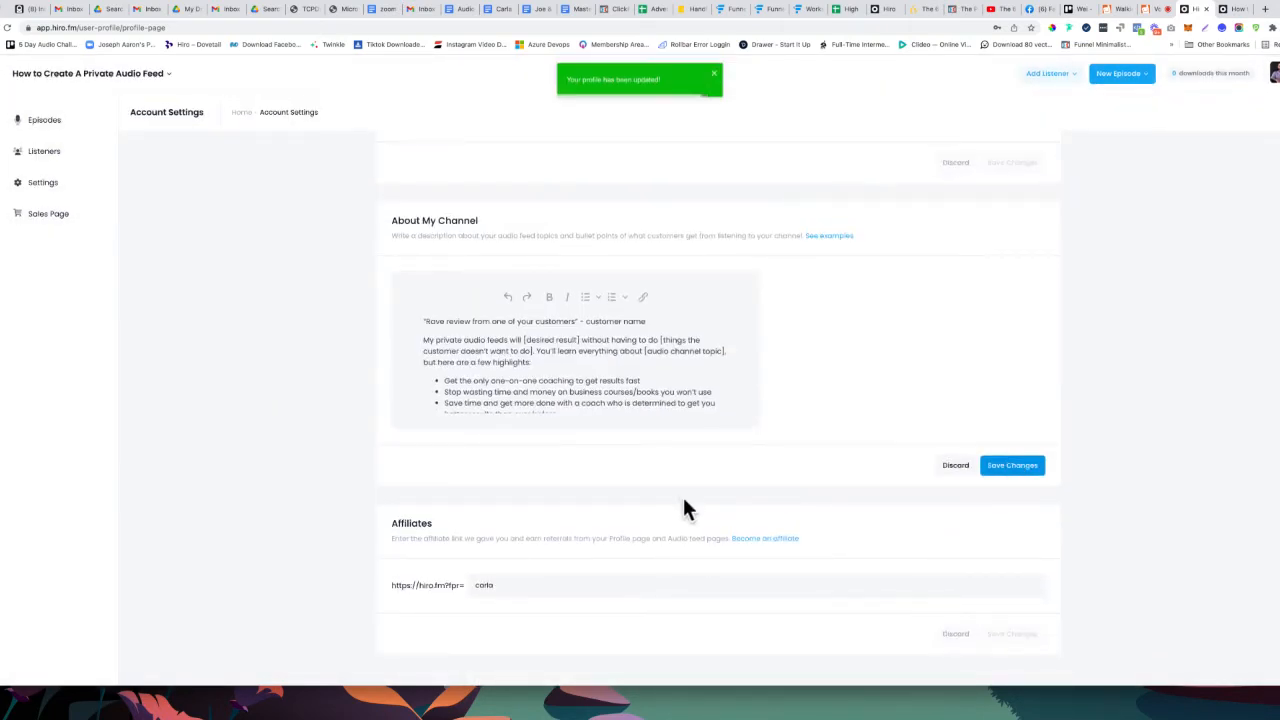
# Open the creator's public profile page from the channel's public page
pyautogui.scroll(10, 706, 475)
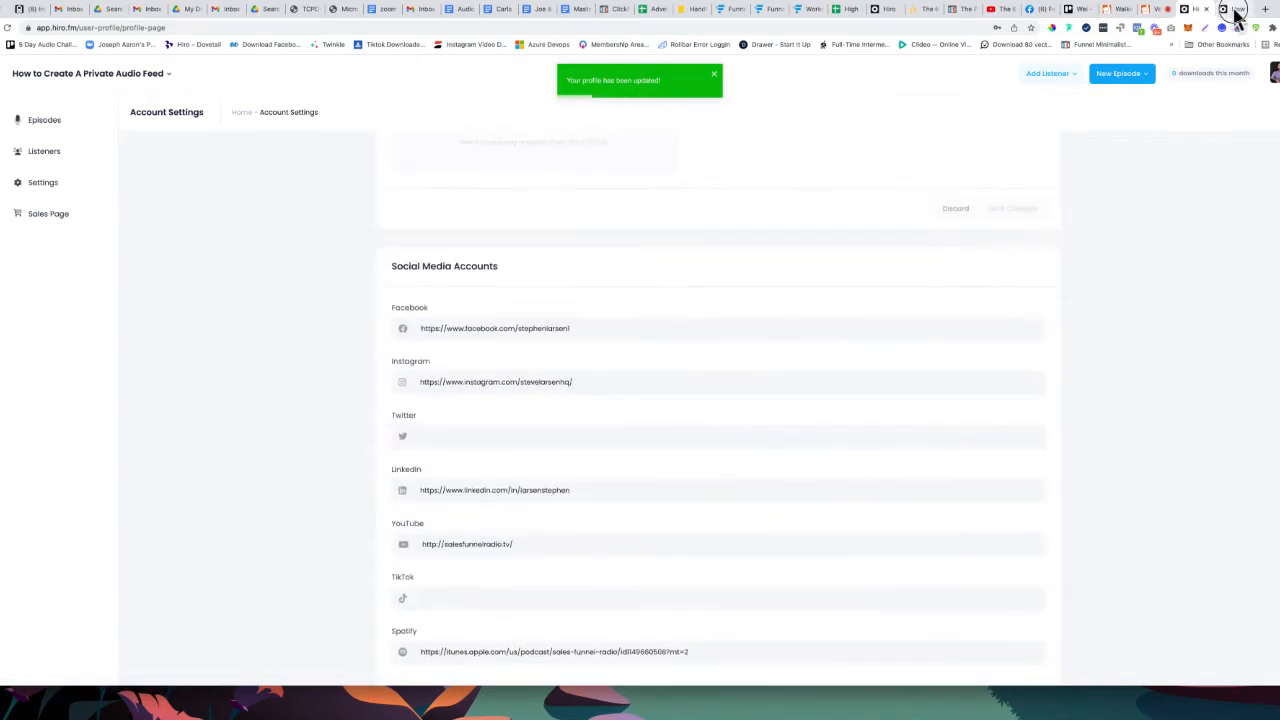
pyautogui.click(1233, 10)
pyautogui.scroll(-10, 697, 495)
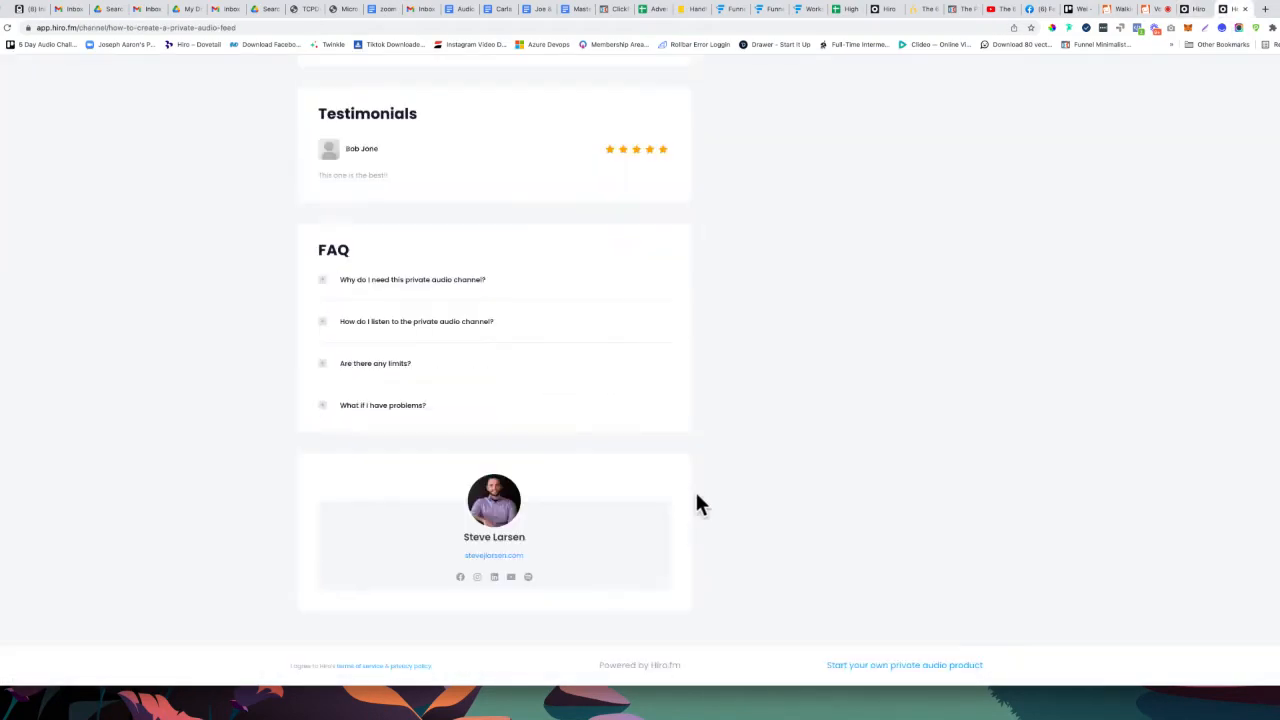
pyautogui.click(495, 524)
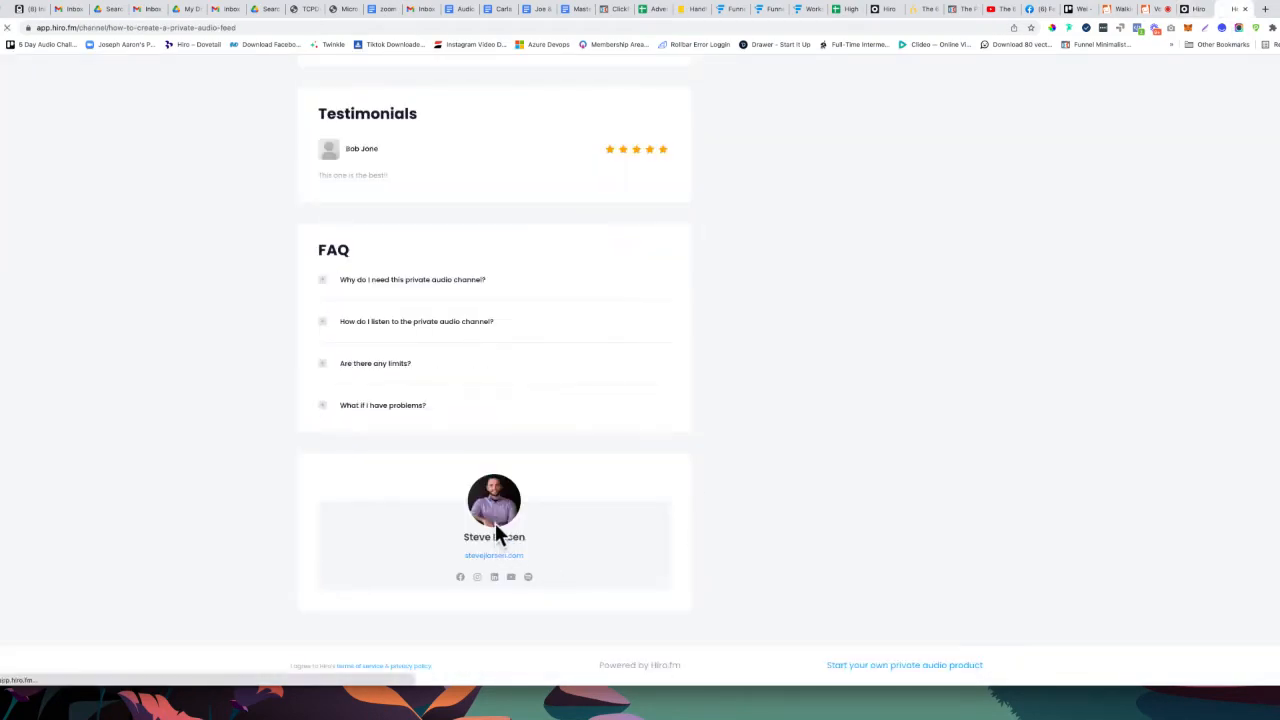